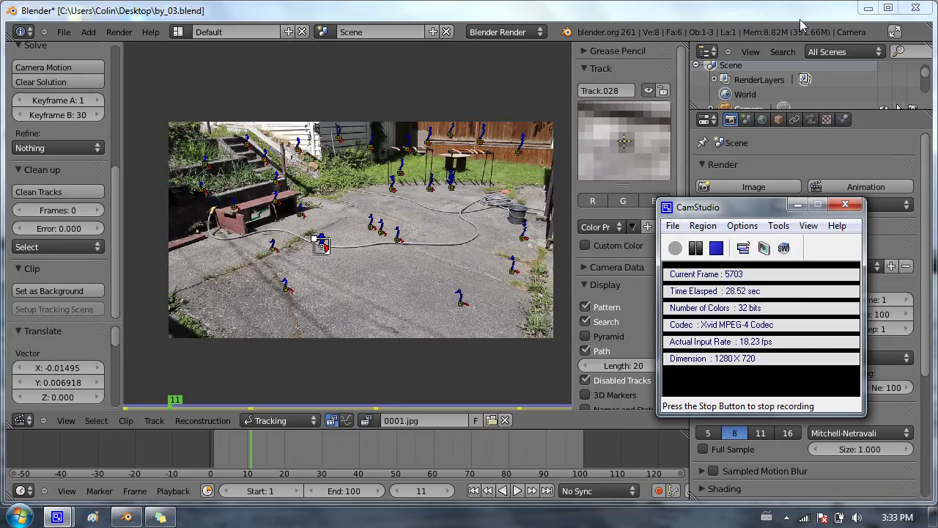
Preview the image 0001.jpg from the by_images folder on the desktop and return to Blender
left_click(868, 7)
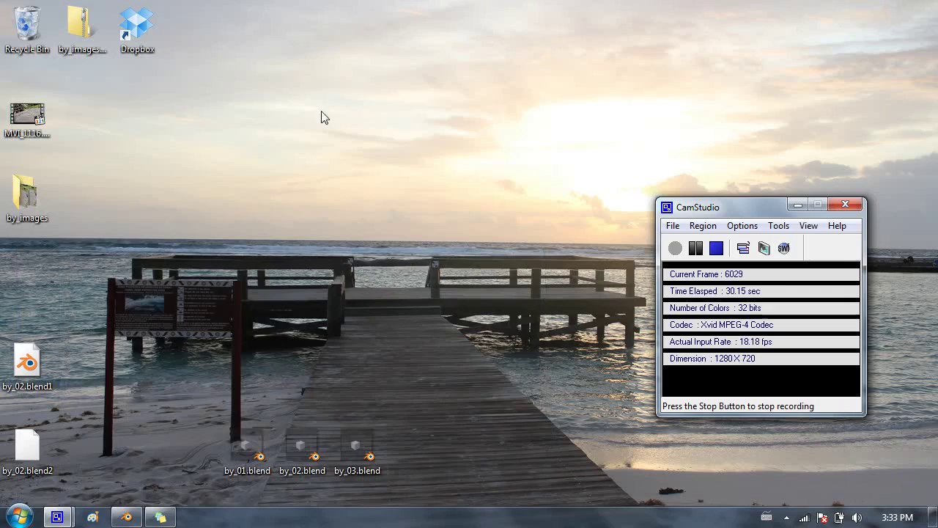
double_click(30, 207)
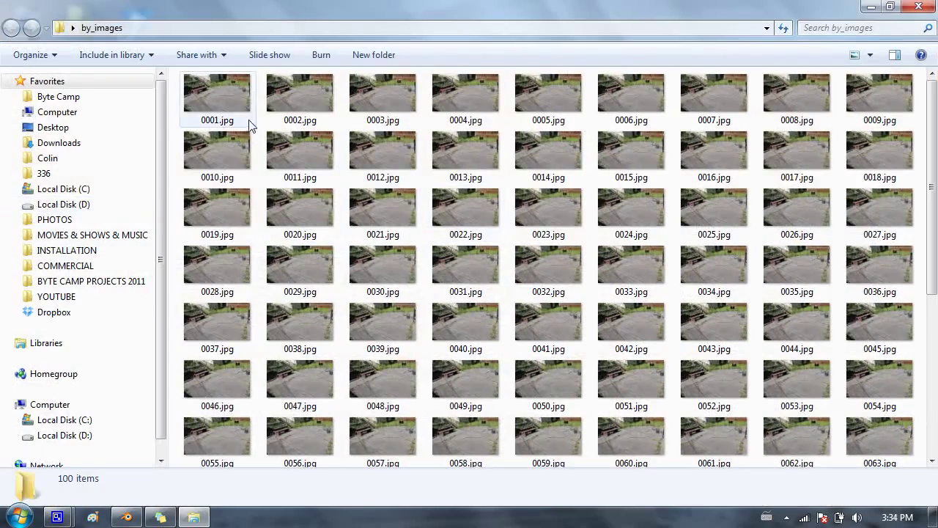
left_click(220, 101)
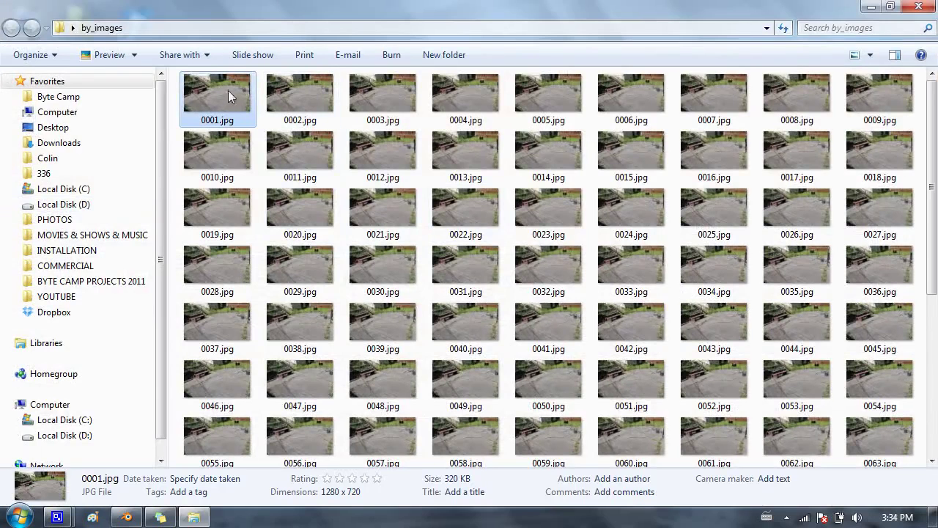
double_click(236, 89)
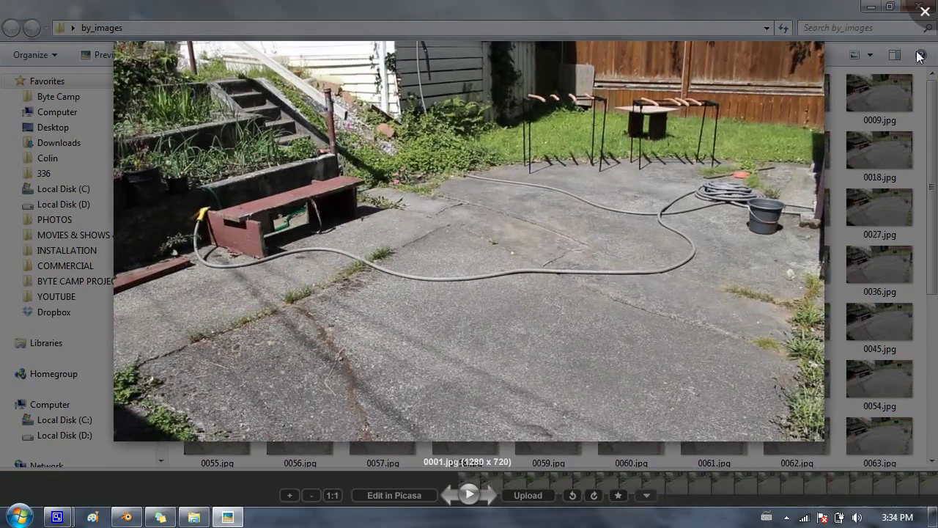
left_click(926, 14)
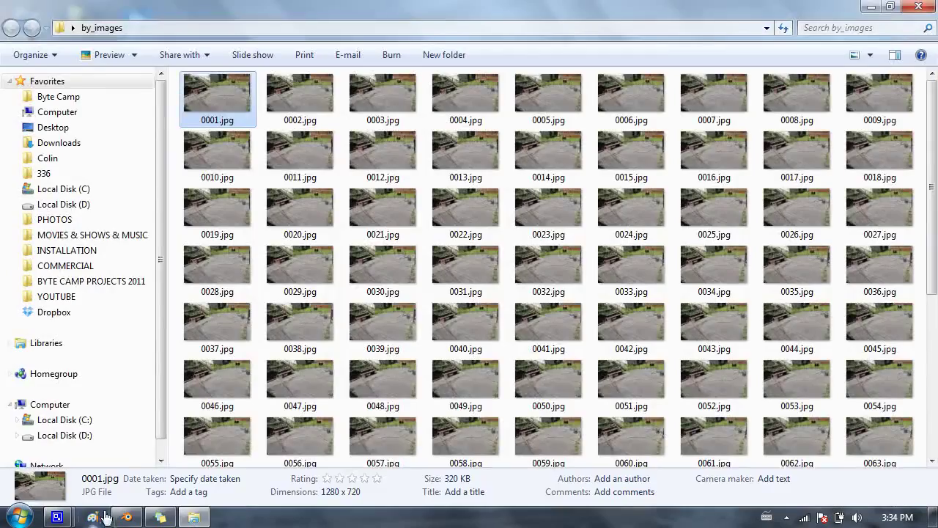
left_click(130, 517)
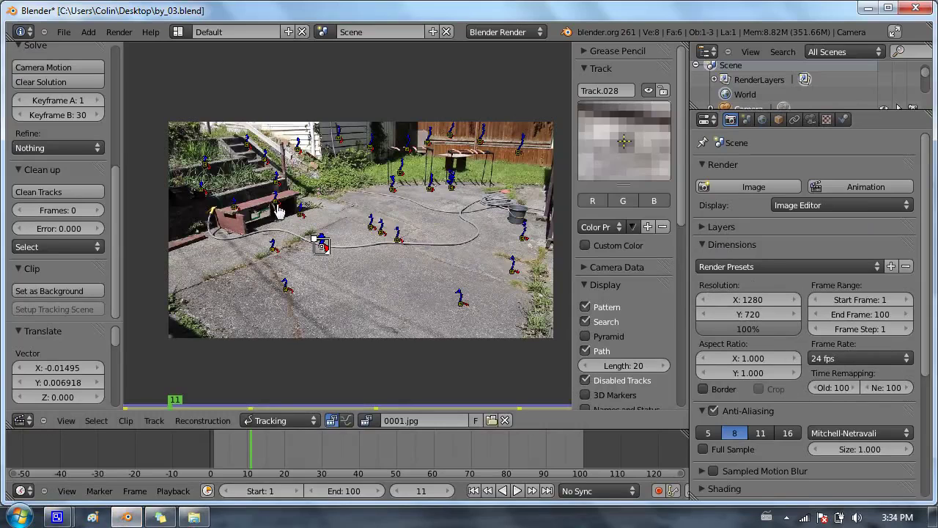
Examine the existing tracking markers on the steps, bench and patio for an area that lacks a marker
scroll(246, 170, "up", 5)
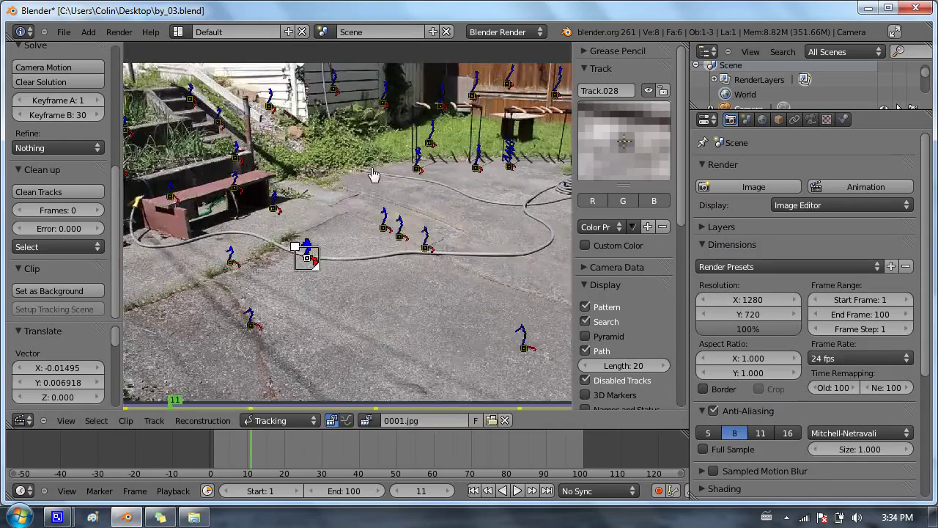
middle_click_drag(406, 211, 436, 221)
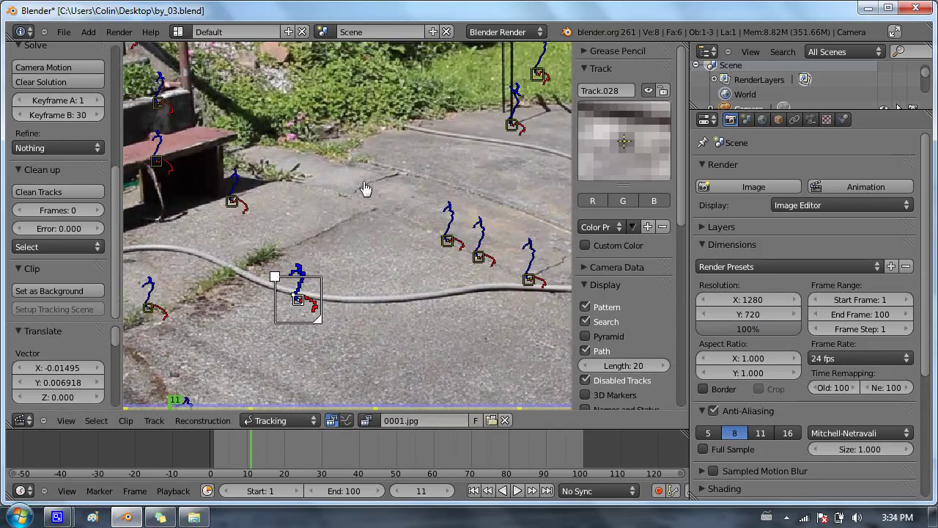
middle_click_drag(366, 188, 483, 202)
scroll(484, 211, "down", 4)
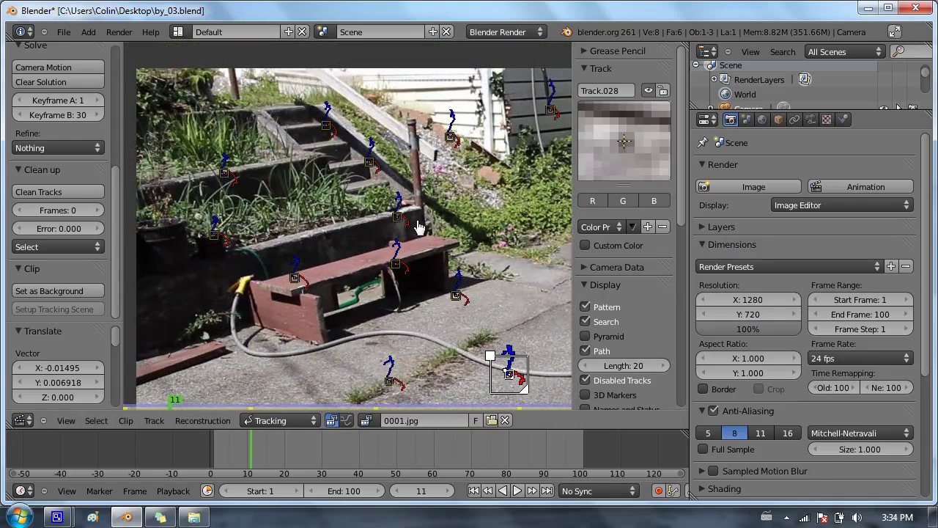
scroll(420, 227, "up", 2)
scroll(305, 183, "up", 2)
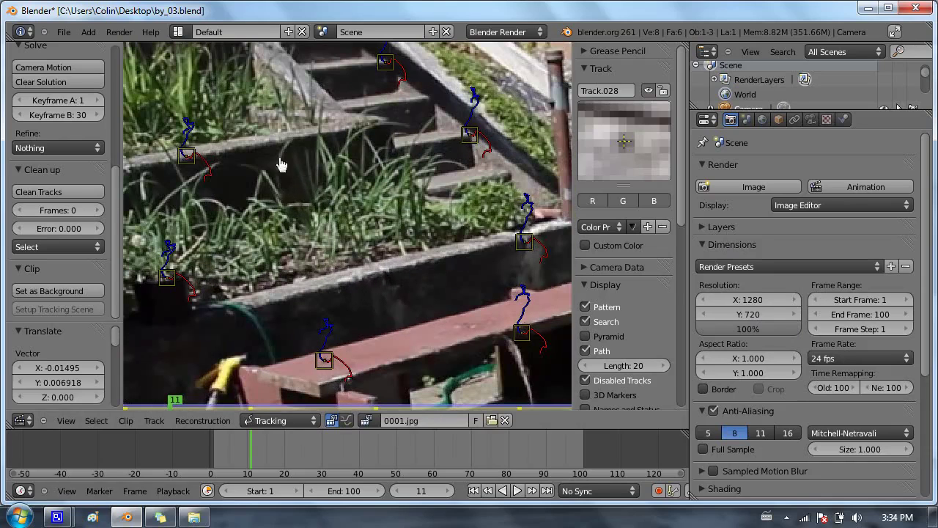
mouse_move(235, 142)
middle_mouse_down()
mouse_move(304, 146)
mouse_move(229, 140)
middle_mouse_up()
middle_click_drag(423, 143, 240, 136)
middle_click_drag(485, 272, 357, 129)
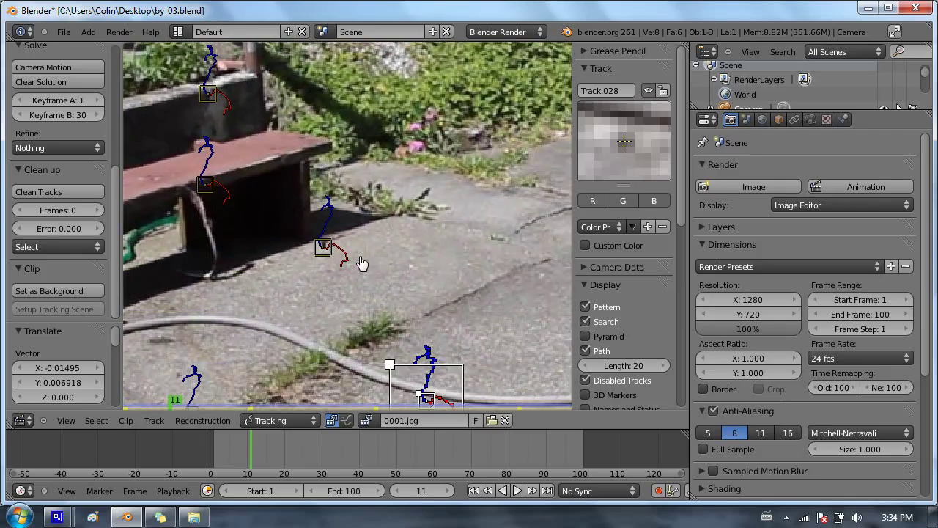
scroll(360, 264, "up", 2)
middle_click_drag(487, 266, 213, 194)
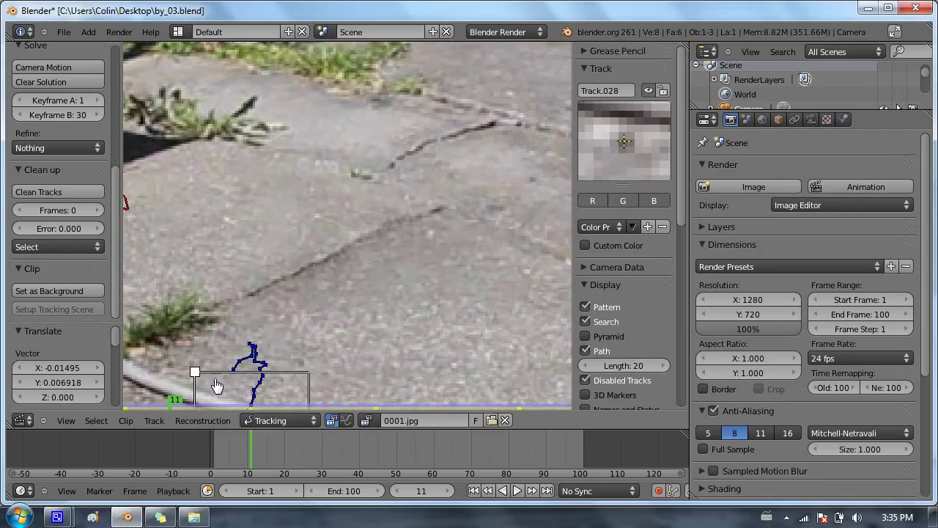
Add a tracking marker at frame 1 on the dark end of the pavement crack near the grass edge
left_click_drag(171, 405, 126, 403)
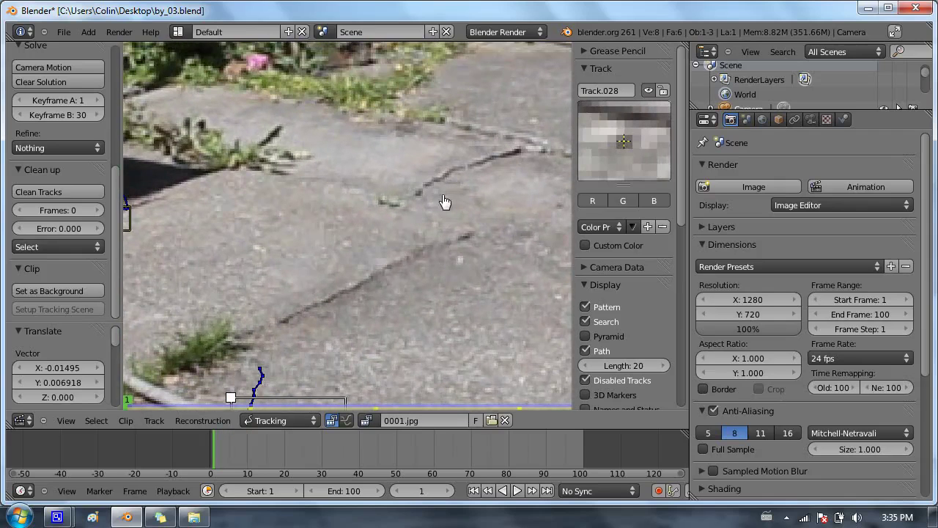
middle_click_drag(445, 201, 289, 184)
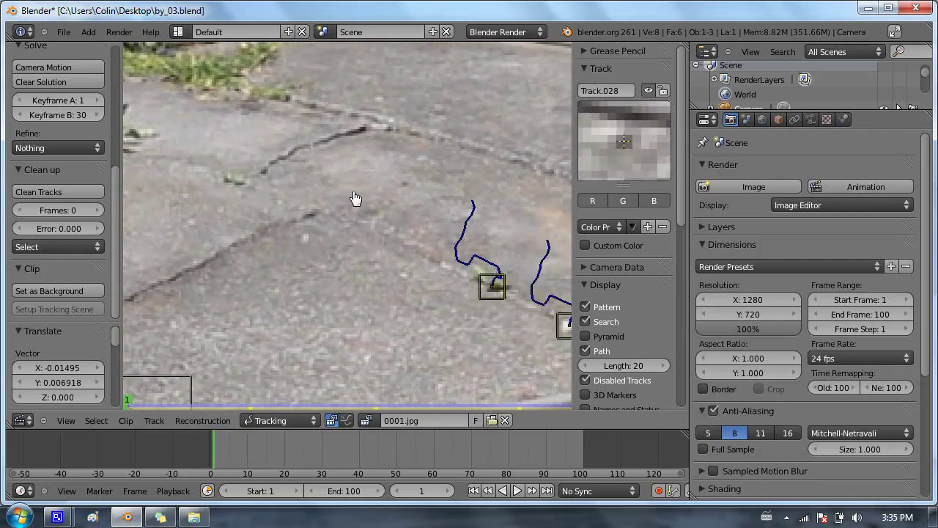
left_click(367, 135, "ctrl")
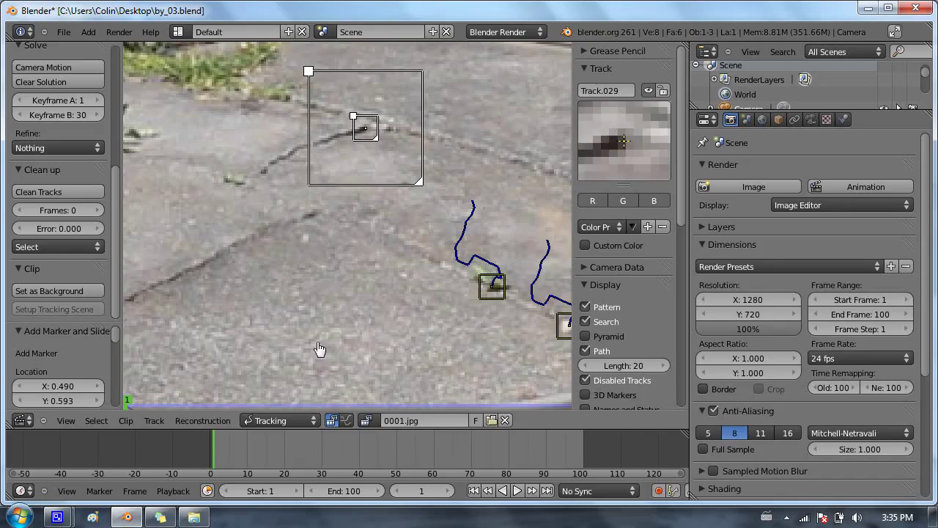
left_click(129, 406)
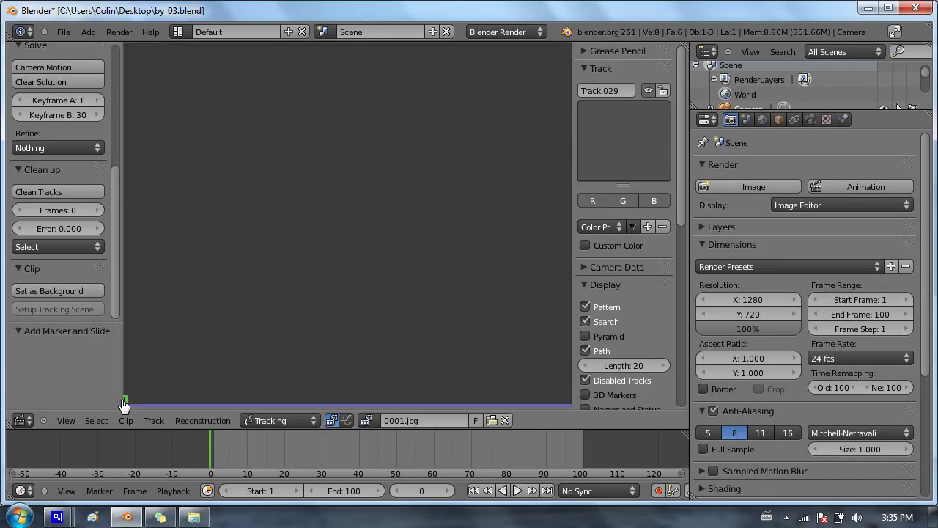
left_click(126, 405)
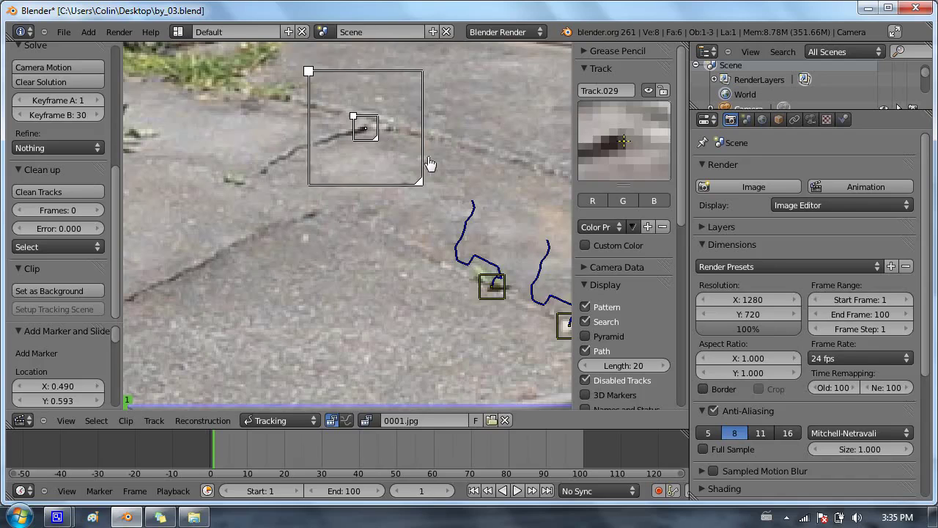
Expand the new track's tracking settings and choose Hybrid as the tracker
scroll(80, 121, "up", 7)
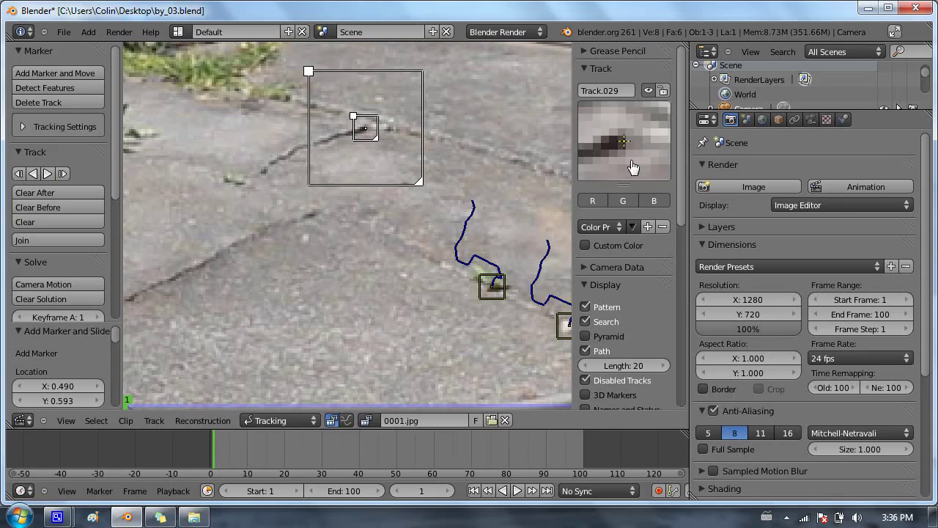
scroll(632, 161, "down", 5)
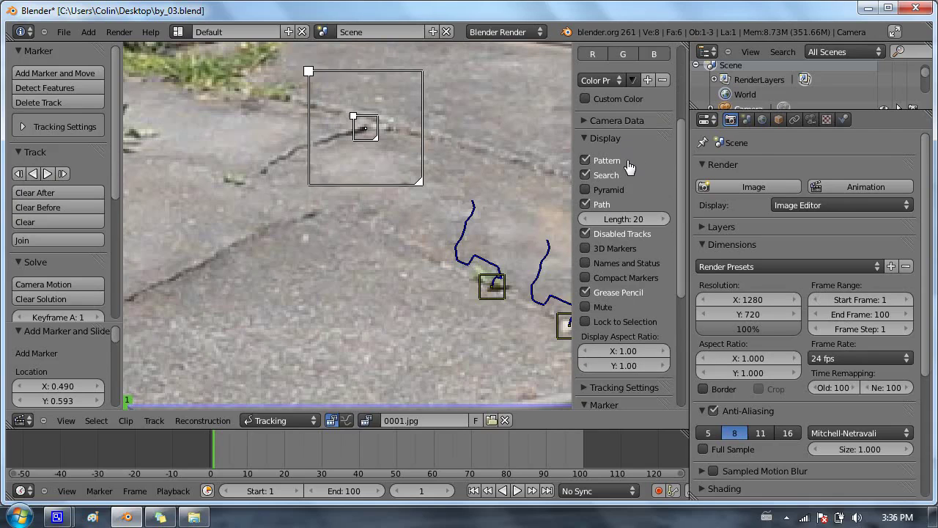
scroll(628, 167, "down", 5)
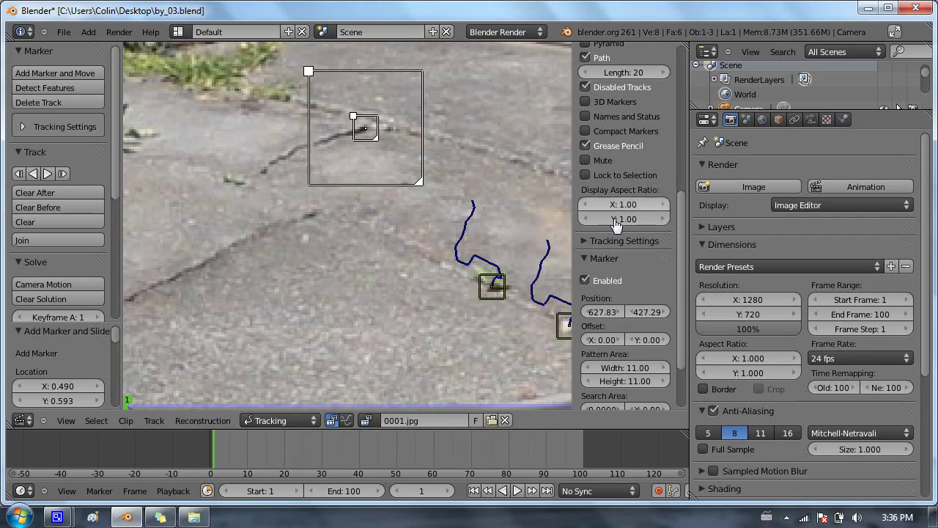
left_click(584, 247)
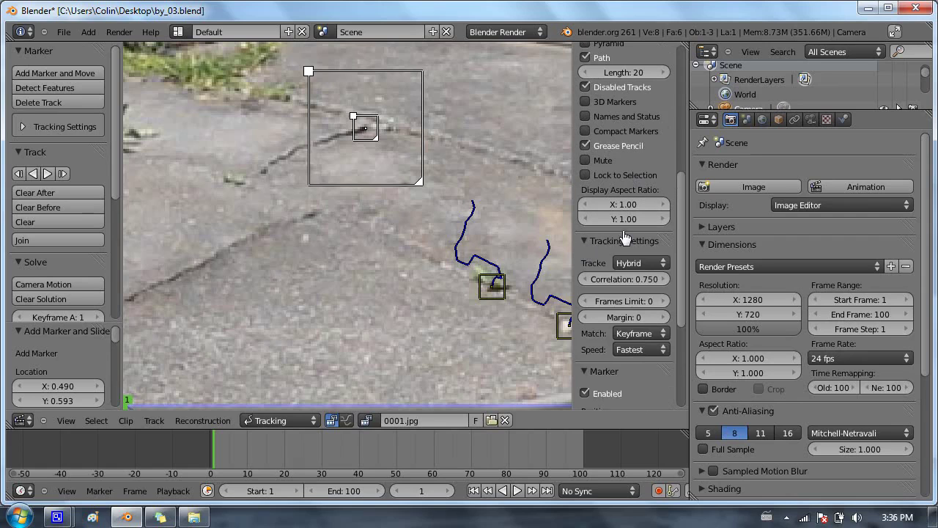
scroll(622, 236, "down", 3)
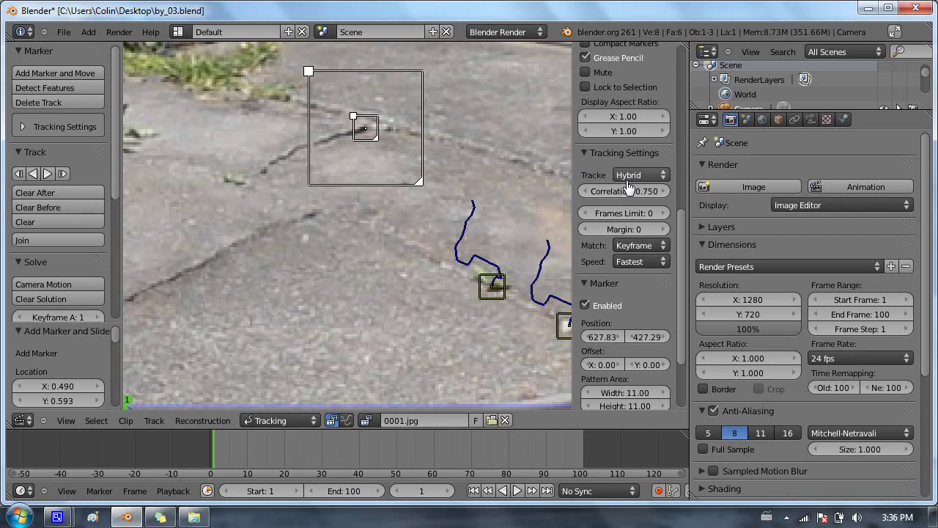
left_click(633, 179)
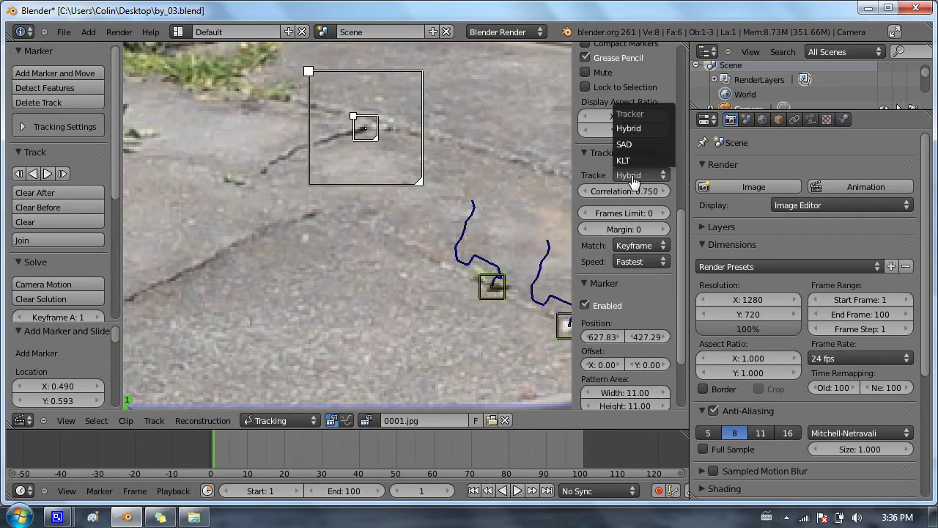
left_click(658, 129)
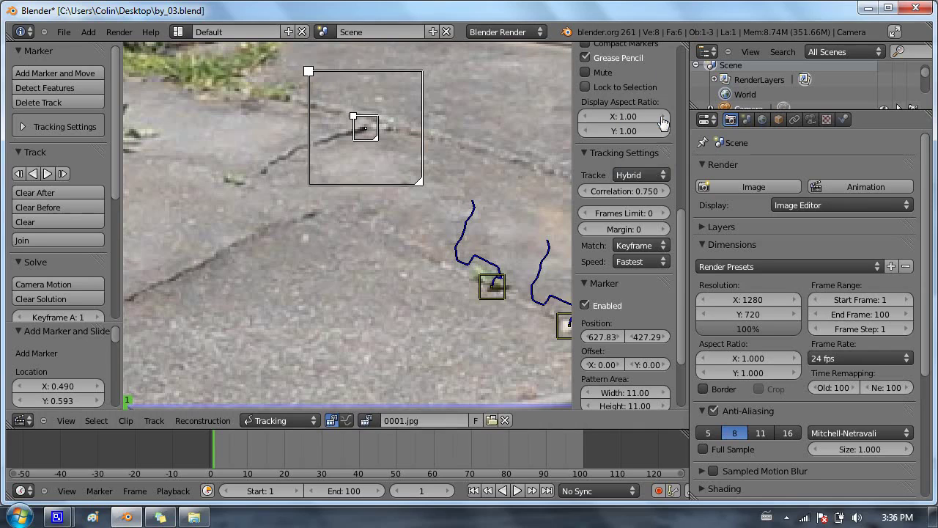
left_click(651, 177)
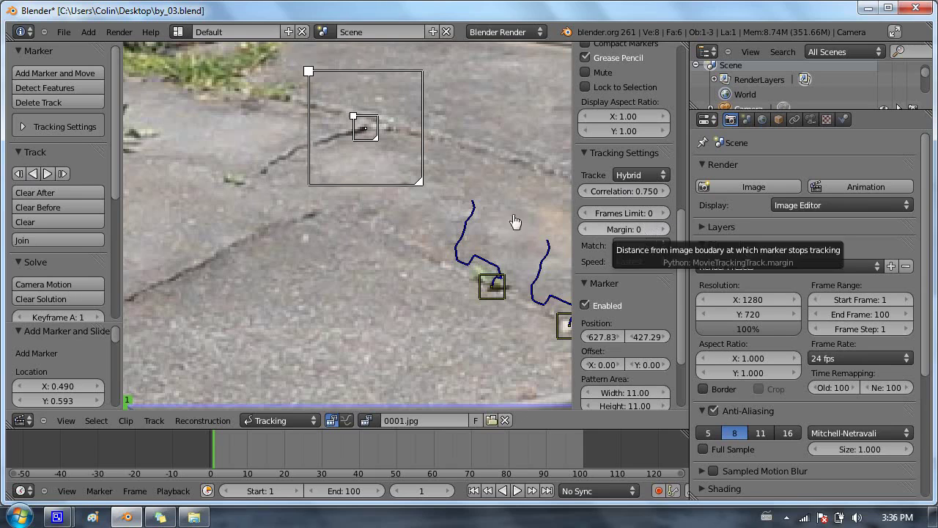
Resize the new marker's pattern area tightly around the crack end and make its search area slightly larger than the default
mouse_move(376, 142)
left_mouse_down()
mouse_move(369, 134)
mouse_move(374, 140)
left_mouse_up()
scroll(622, 125, "up", 8)
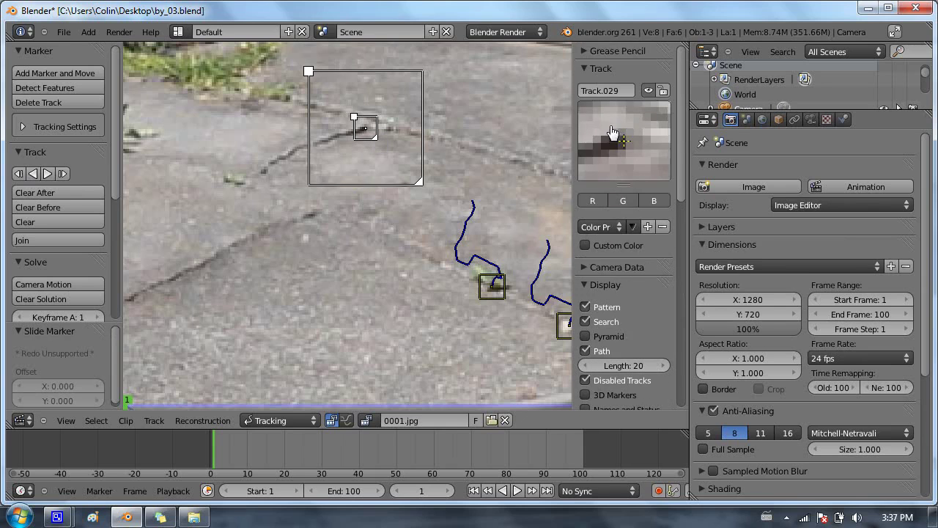
mouse_move(428, 194)
left_mouse_down()
mouse_move(447, 209)
mouse_move(438, 194)
left_mouse_up()
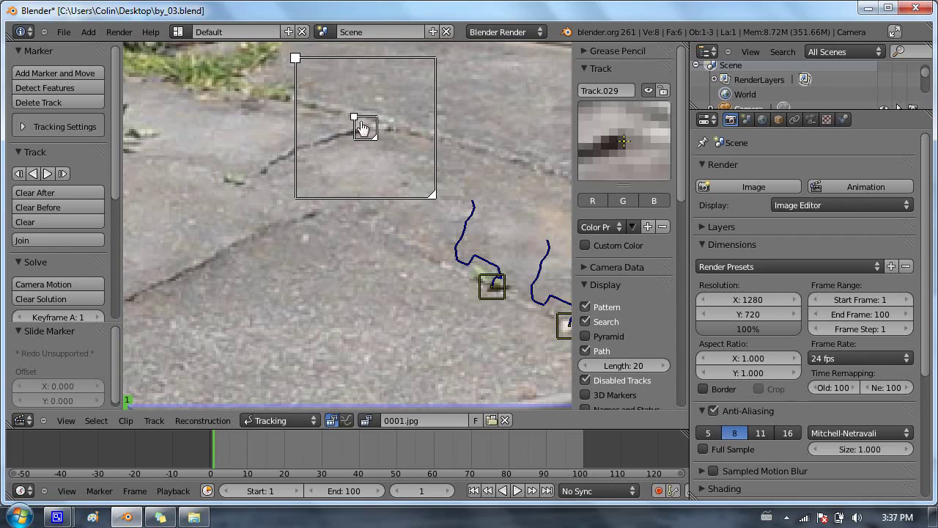
mouse_move(435, 199)
left_mouse_down()
mouse_move(486, 244)
mouse_move(443, 206)
left_mouse_up()
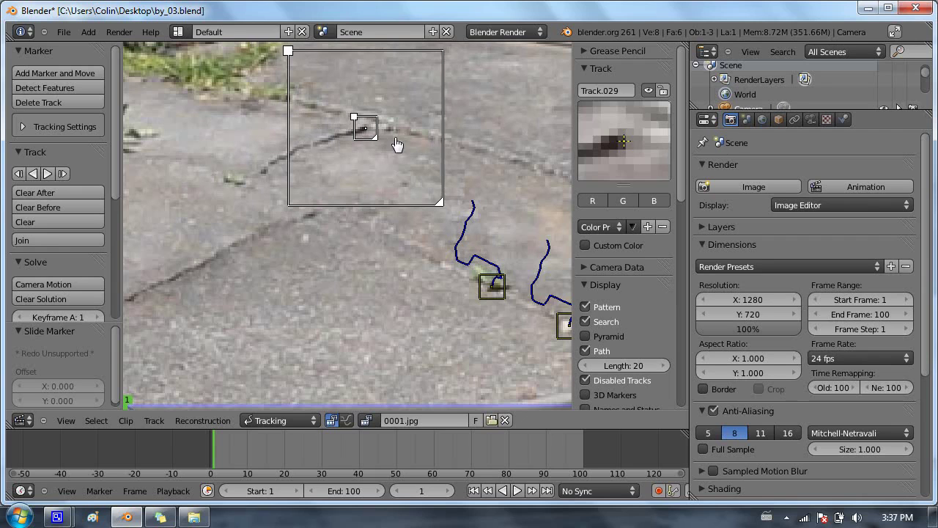
left_click_drag(379, 145, 389, 152)
left_click_drag(445, 208, 444, 206)
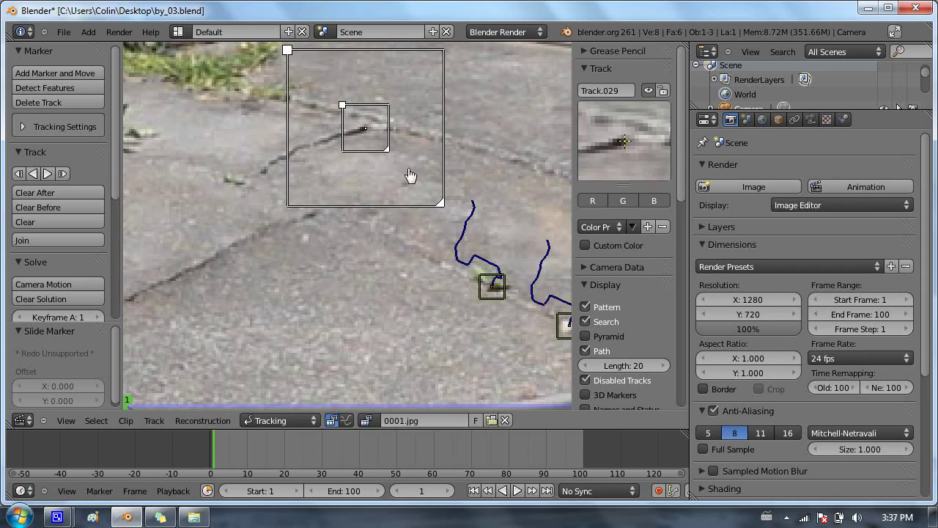
left_click_drag(392, 156, 374, 129)
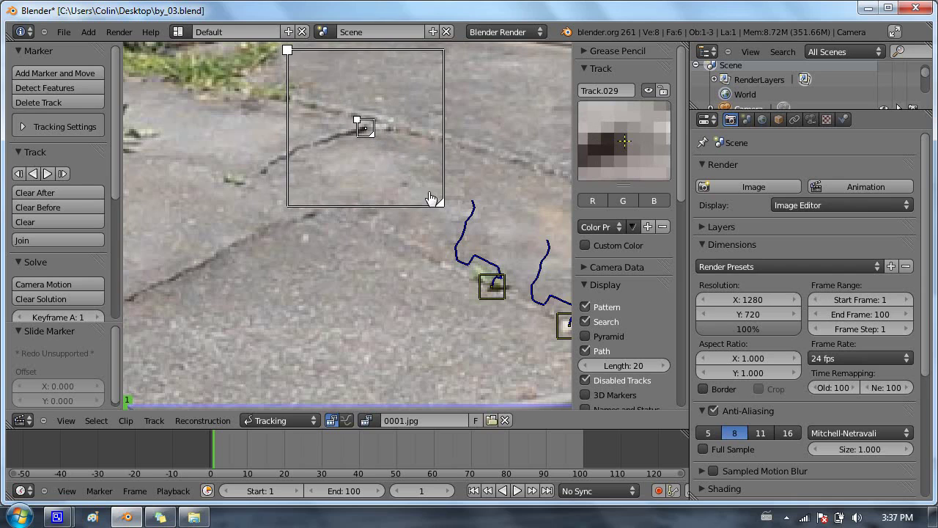
mouse_move(450, 214)
left_mouse_down()
mouse_move(433, 181)
mouse_move(432, 193)
left_mouse_up()
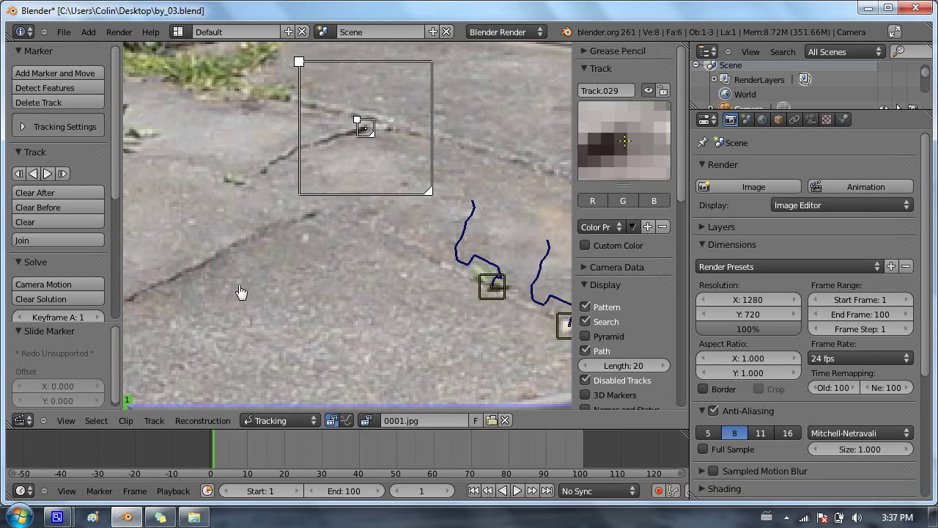
Track the new marker forward through frame 100 and inspect its path on the crack
left_click(64, 174)
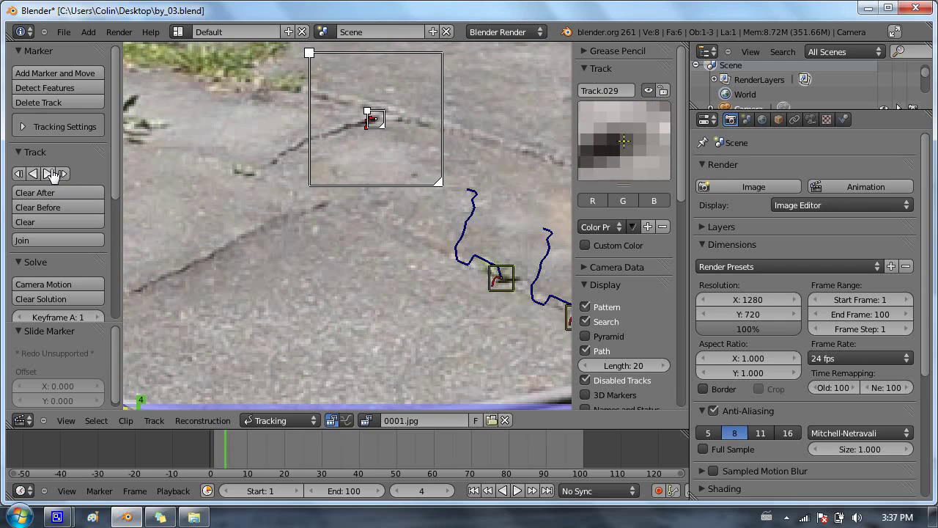
left_click(50, 175)
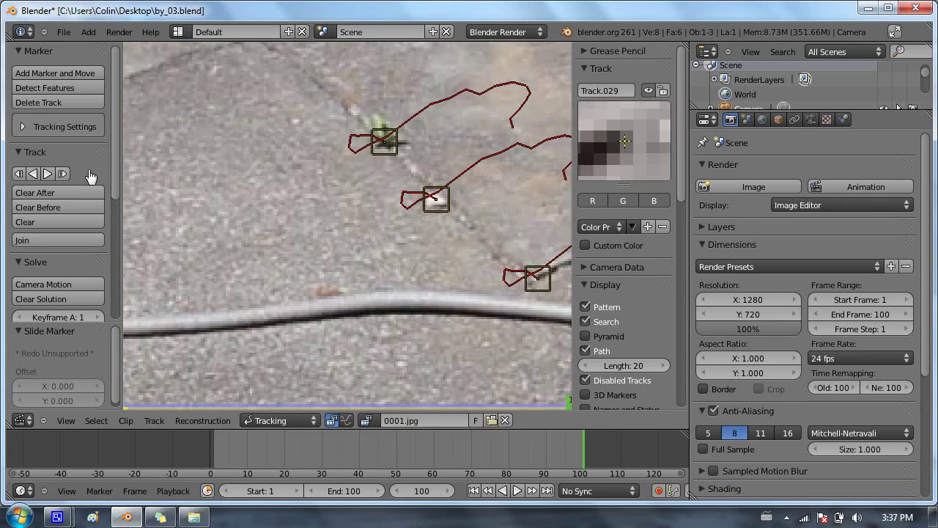
middle_click_drag(349, 198, 260, 276)
scroll(294, 249, "down", 1)
middle_click_drag(316, 226, 273, 286)
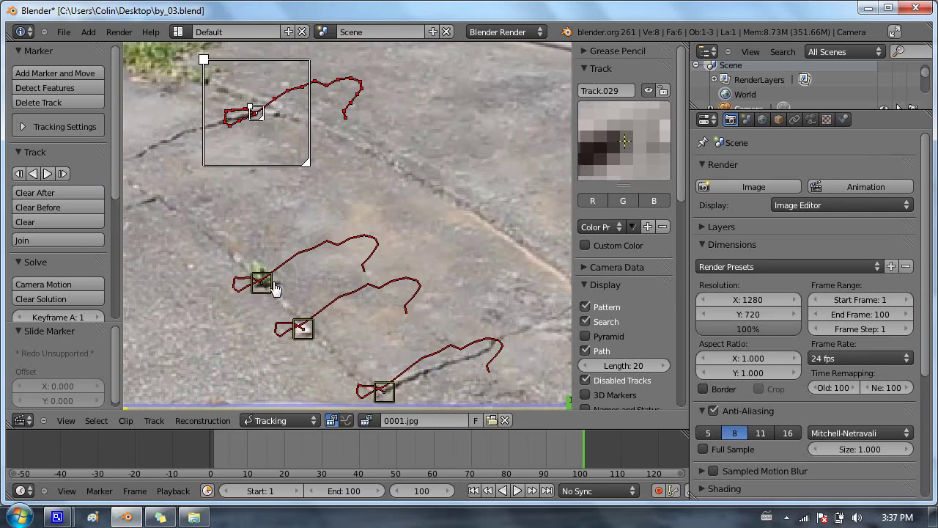
middle_click_drag(285, 170, 340, 216)
scroll(336, 192, "up", 2)
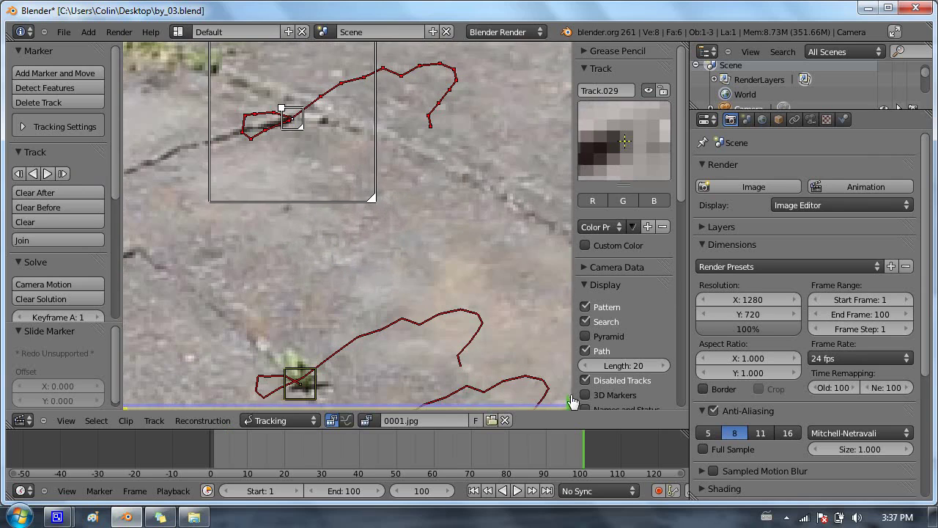
Scrub back and forth through the image sequence to check how the marker follows the dark crack end
left_click_drag(572, 406, 433, 399)
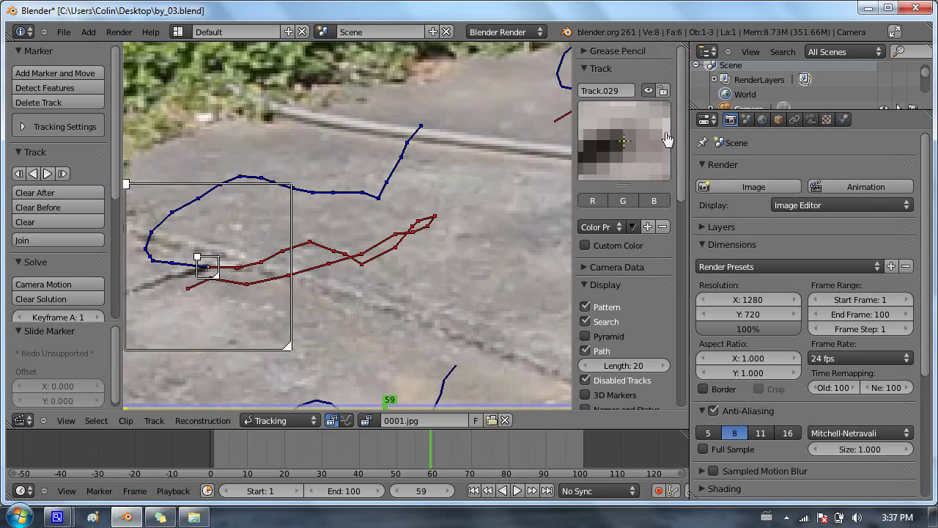
left_click_drag(390, 405, 360, 406)
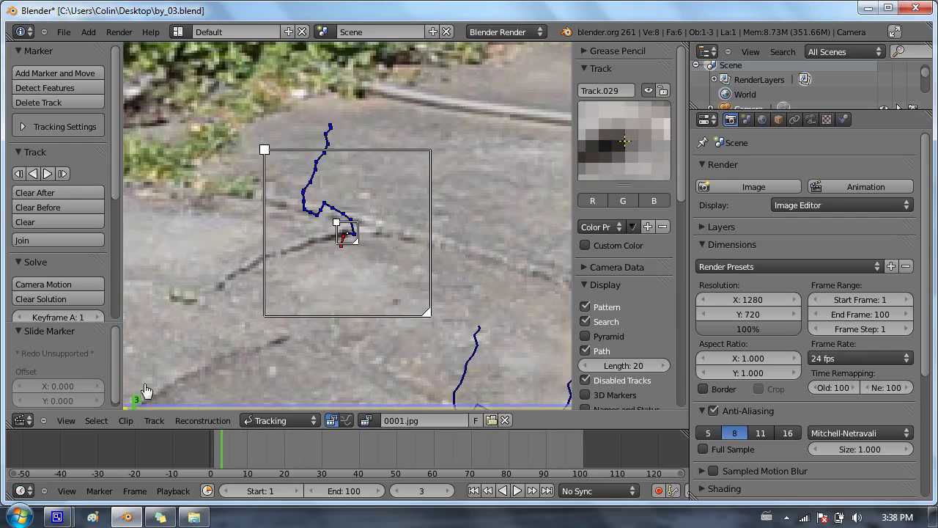
left_click_drag(139, 405, 342, 399)
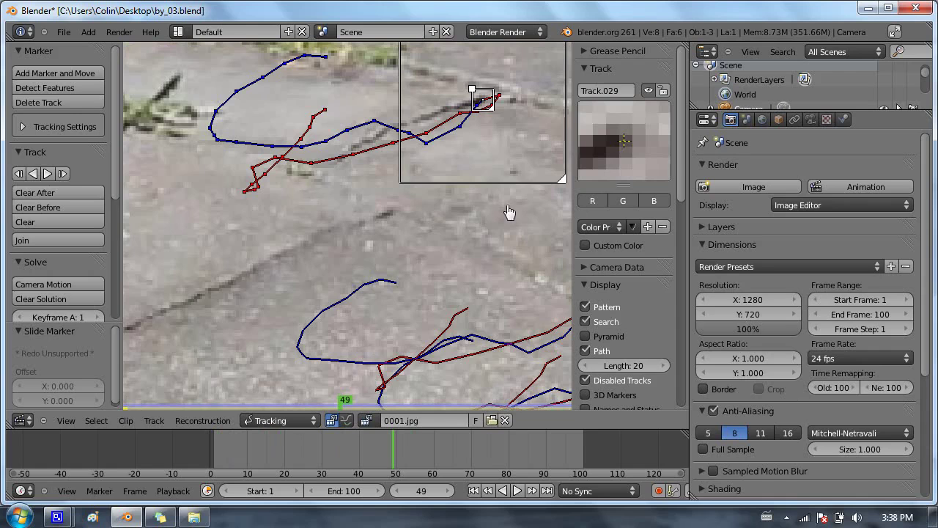
Clear the crack marker's tracked path after frame 50
key("Right")
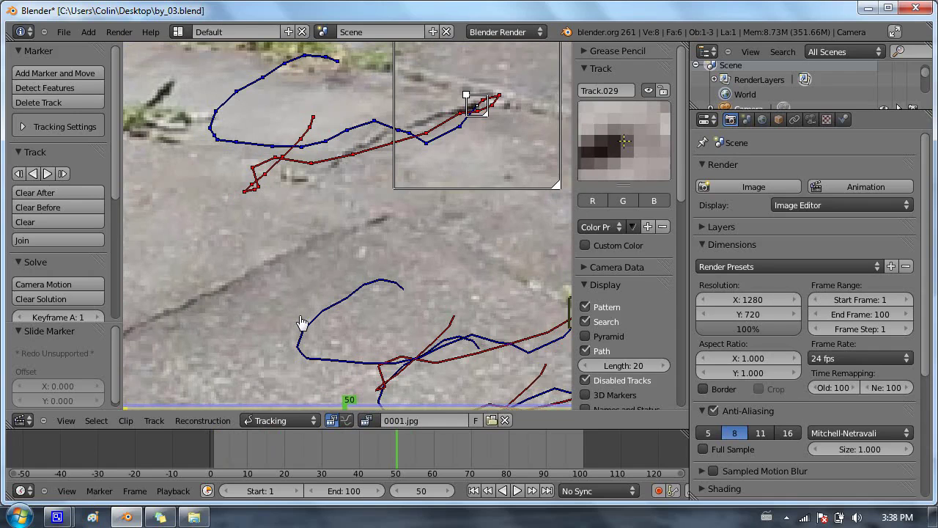
scroll(140, 242, "up", 2)
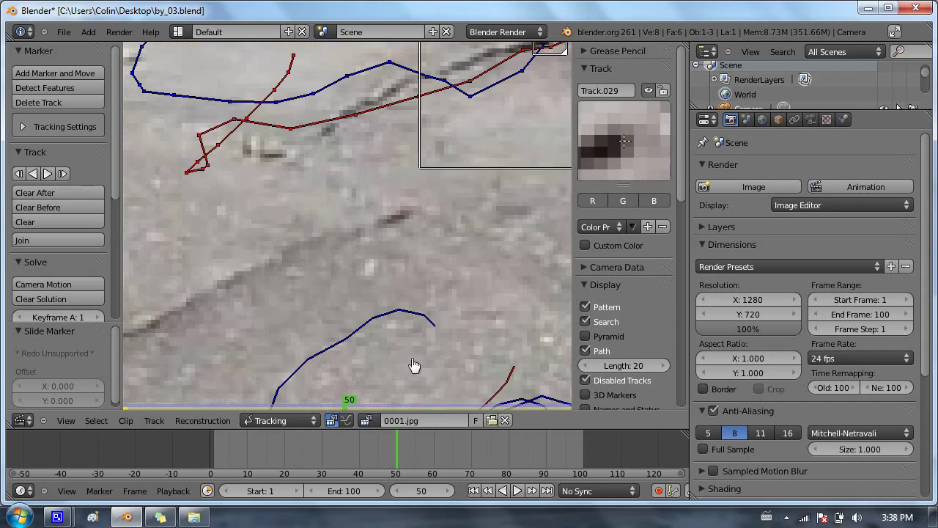
left_click(64, 194)
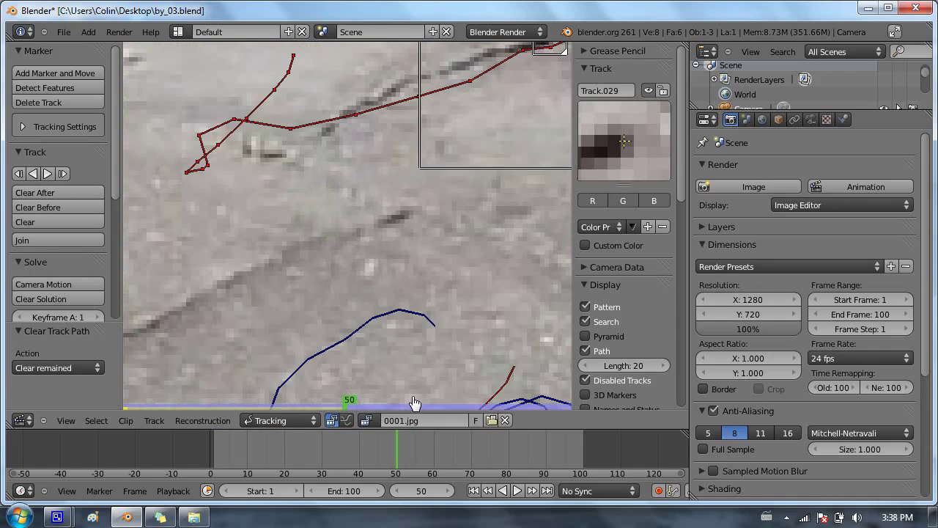
key("Left")
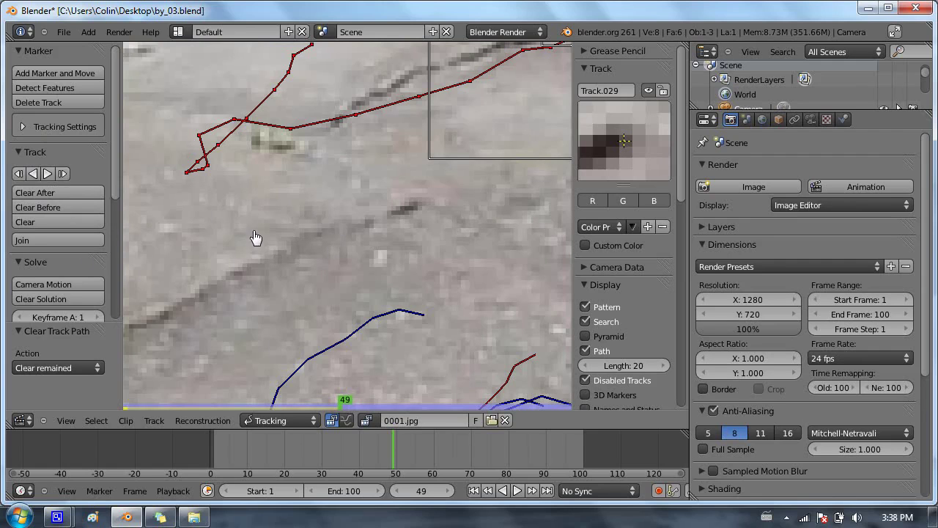
Examine the markers across the patio image and select the two disabled markers on the wooden fence
scroll(327, 320, "down", 1)
middle_click_drag(375, 332, 338, 277)
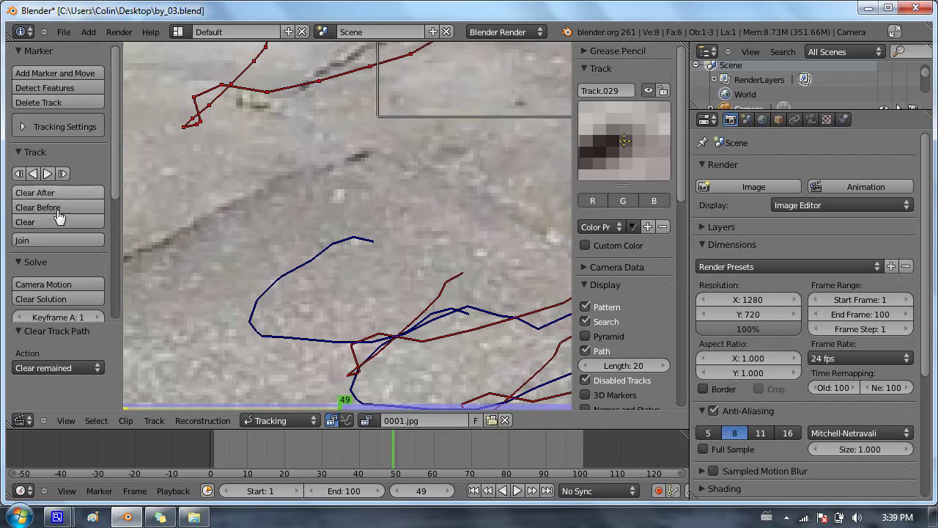
scroll(345, 208, "down", 2)
scroll(244, 205, "down", 2)
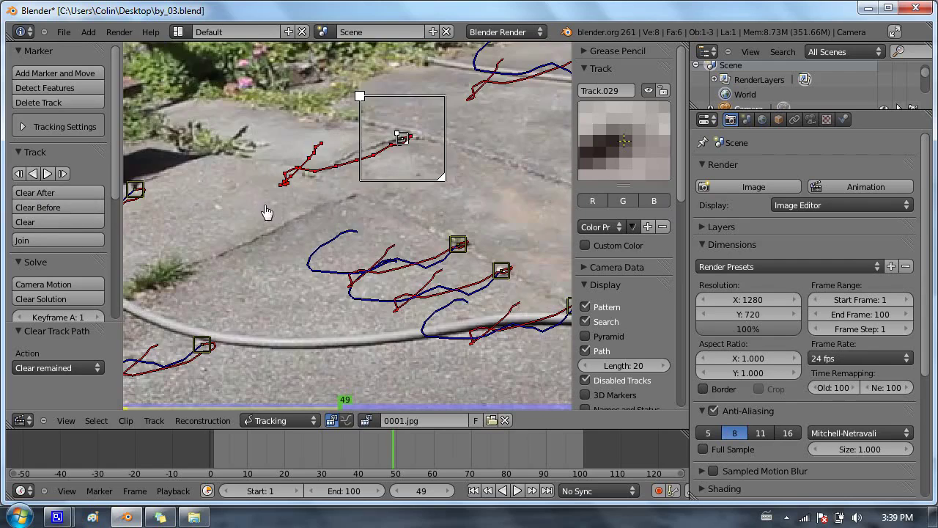
scroll(267, 216, "down", 5)
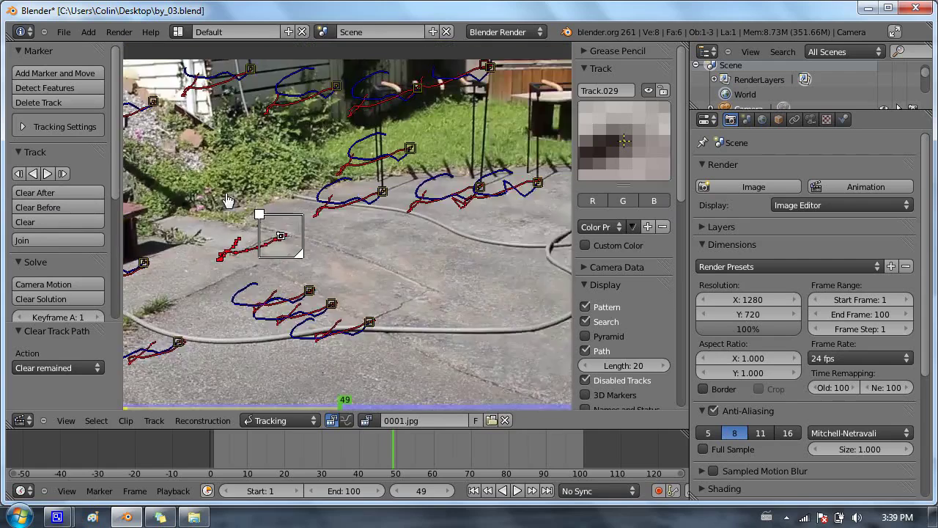
scroll(455, 157, "up", 4)
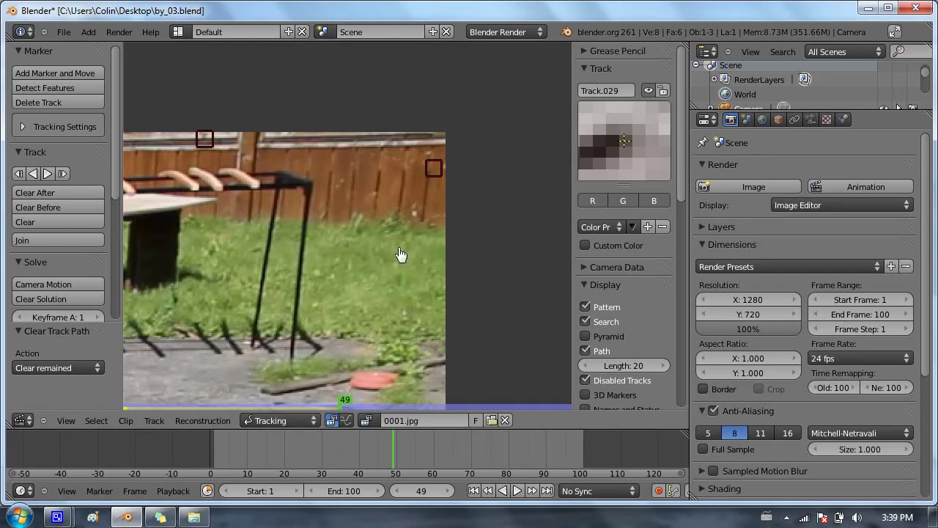
right_click(421, 180)
right_click(198, 148)
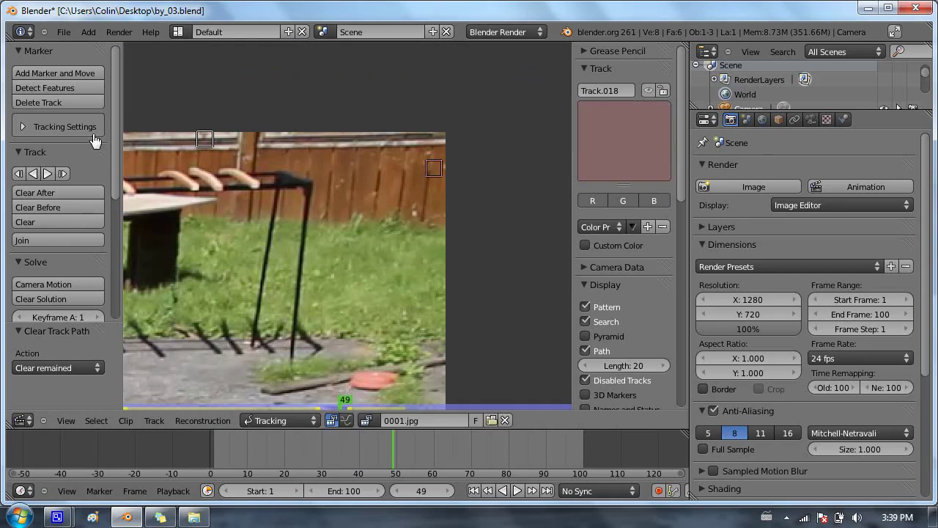
scroll(115, 121, "down", 4)
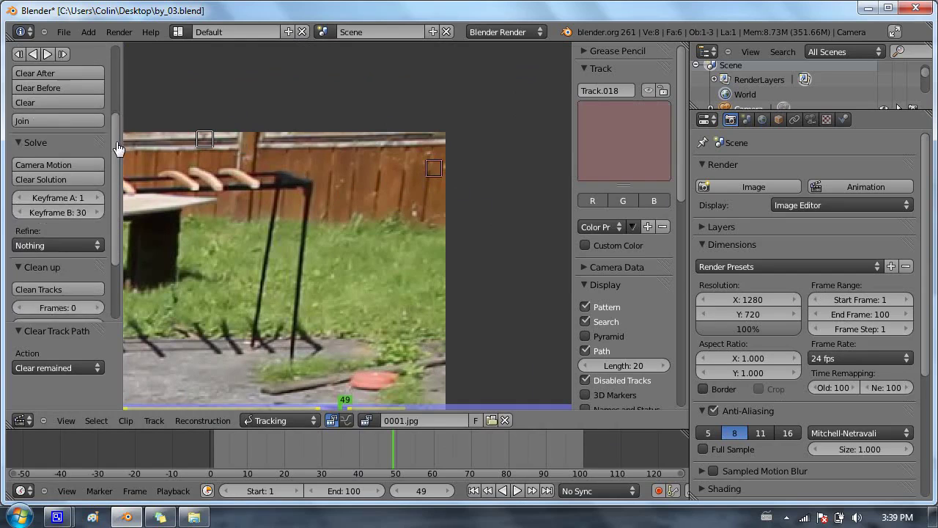
scroll(120, 118, "up", 4)
scroll(345, 198, "down", 1)
scroll(295, 239, "down", 1)
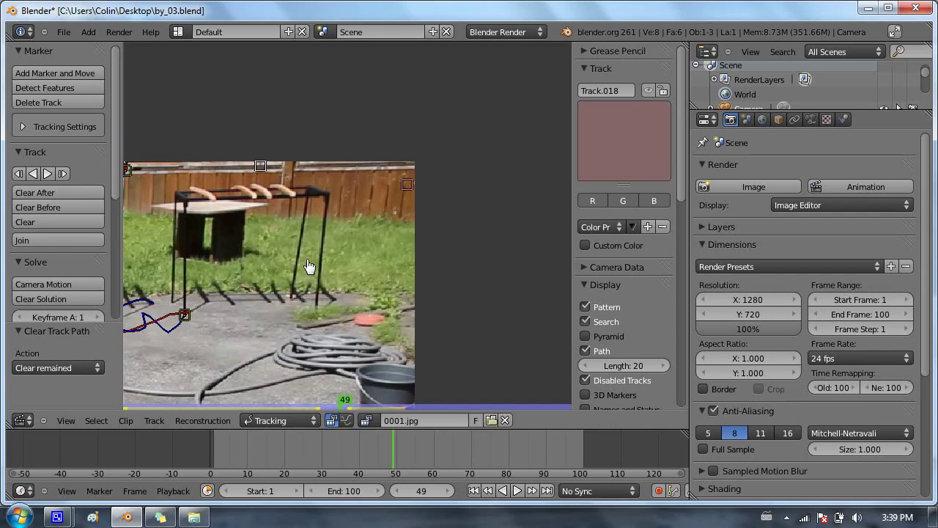
Reselect the marker on the dark crack end and clear its tracked path after frame 1
scroll(286, 198, "down", 1)
middle_click_drag(253, 193, 375, 137)
middle_click_drag(222, 202, 410, 155)
scroll(249, 194, "up", 5)
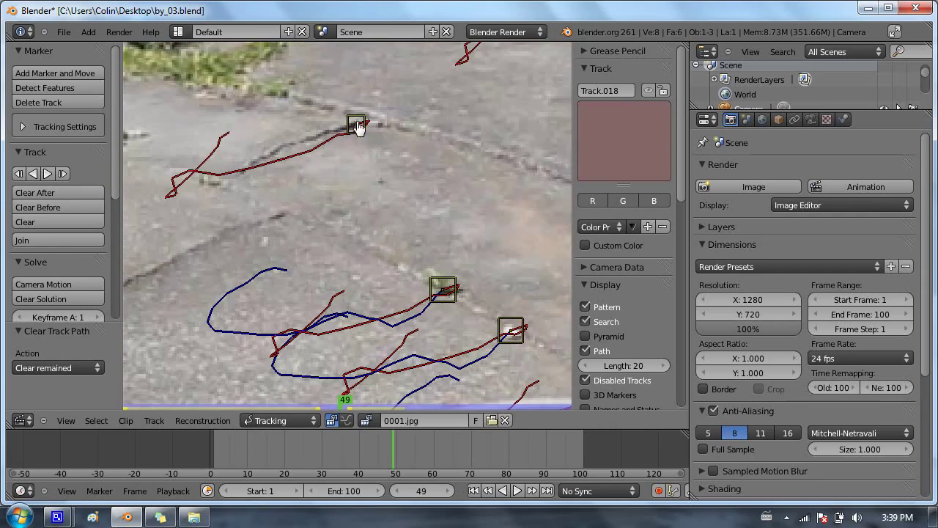
right_click(357, 124)
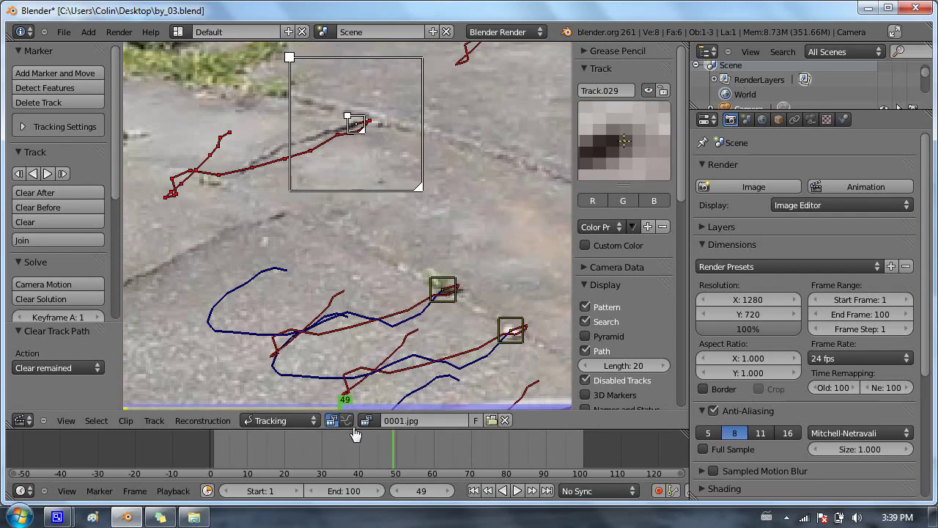
left_click_drag(345, 408, 126, 416)
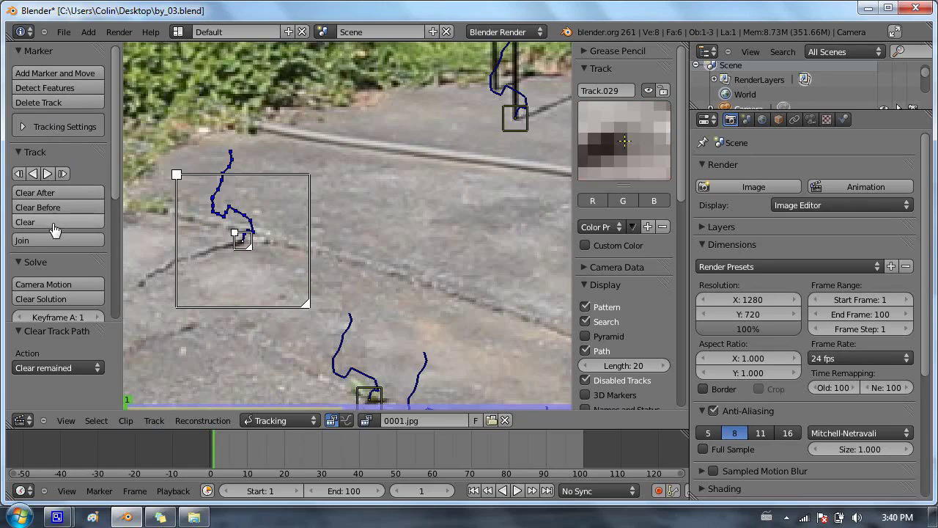
left_click(51, 195)
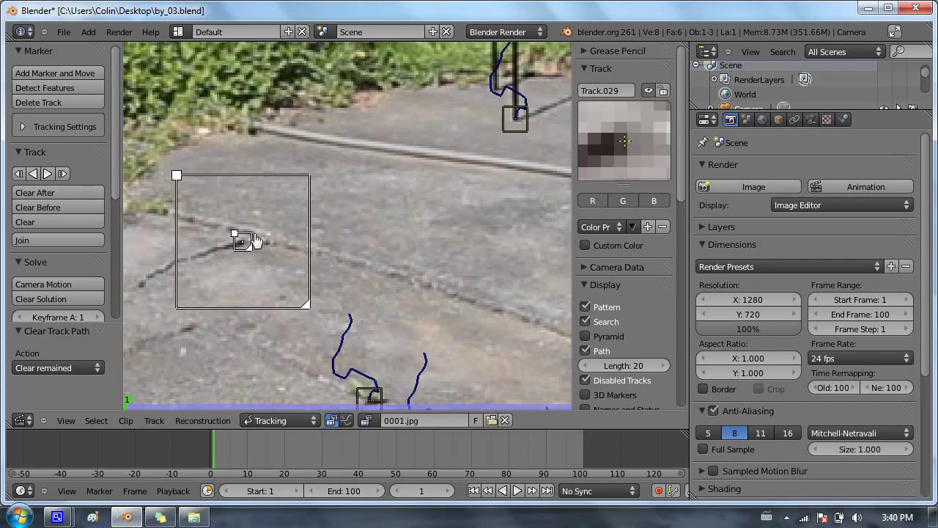
Set the crack marker's tracker to KLT in its tracking settings
middle_click_drag(243, 237, 366, 206)
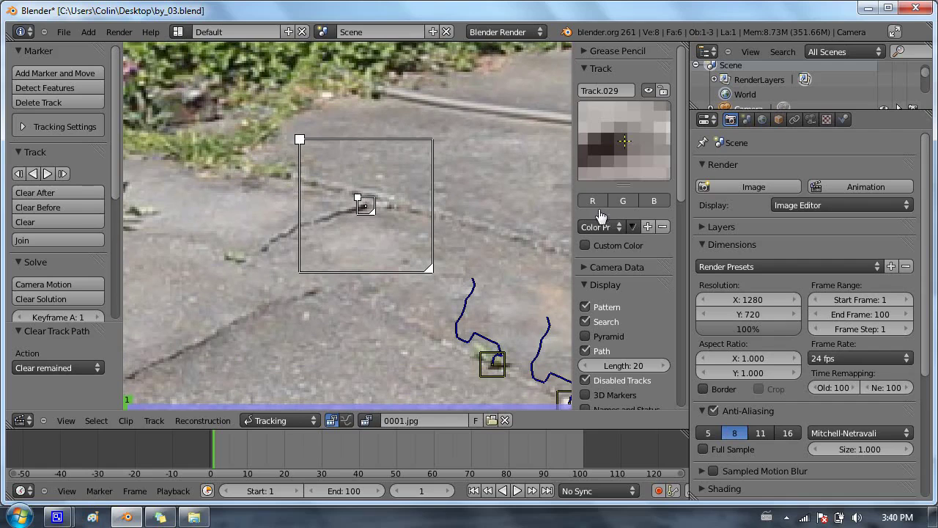
scroll(604, 223, "down", 4)
scroll(606, 233, "down", 6)
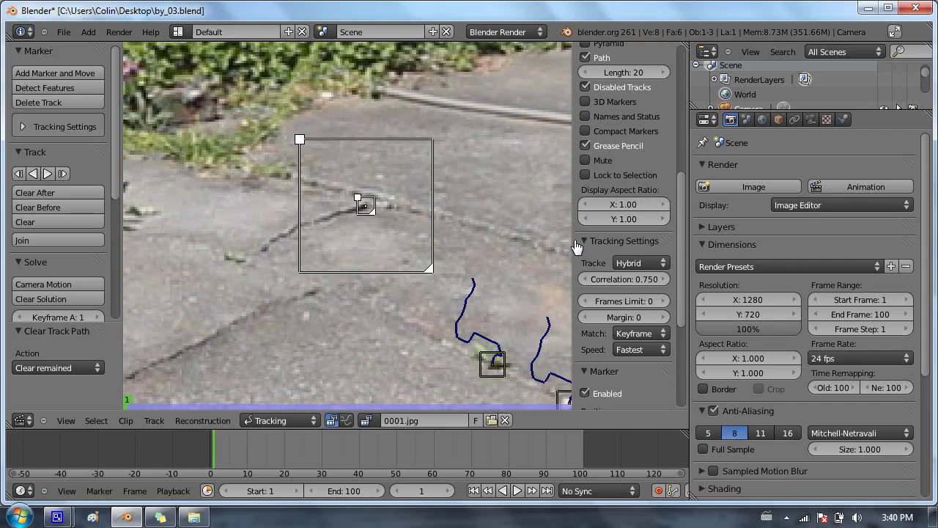
left_click_drag(576, 246, 524, 246)
left_click(612, 264)
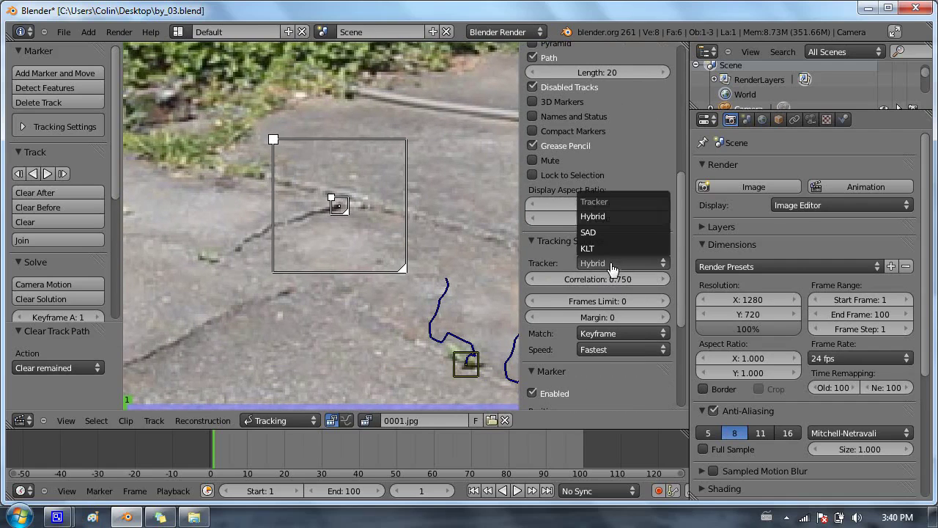
left_click(618, 250)
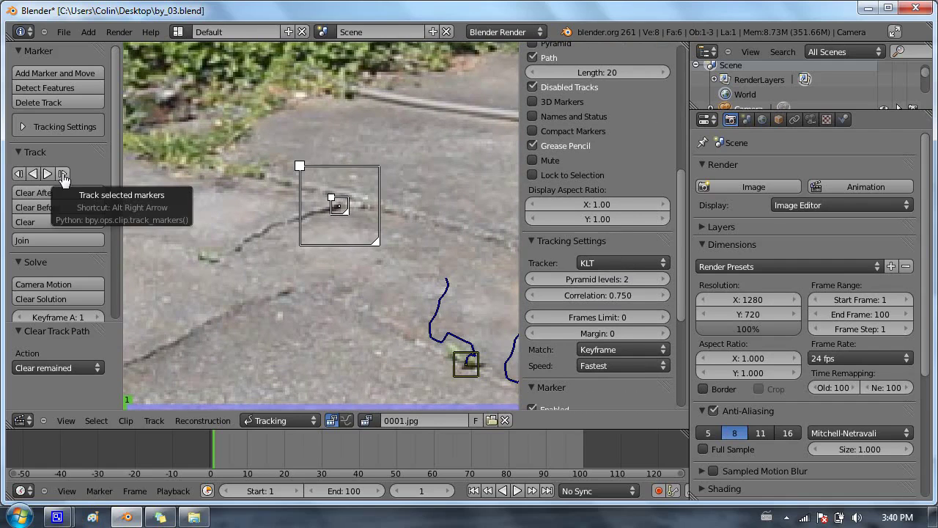
Track the crack marker forward with KLT, one frame at a time to frame 7, and continuously from there
left_click(64, 174)
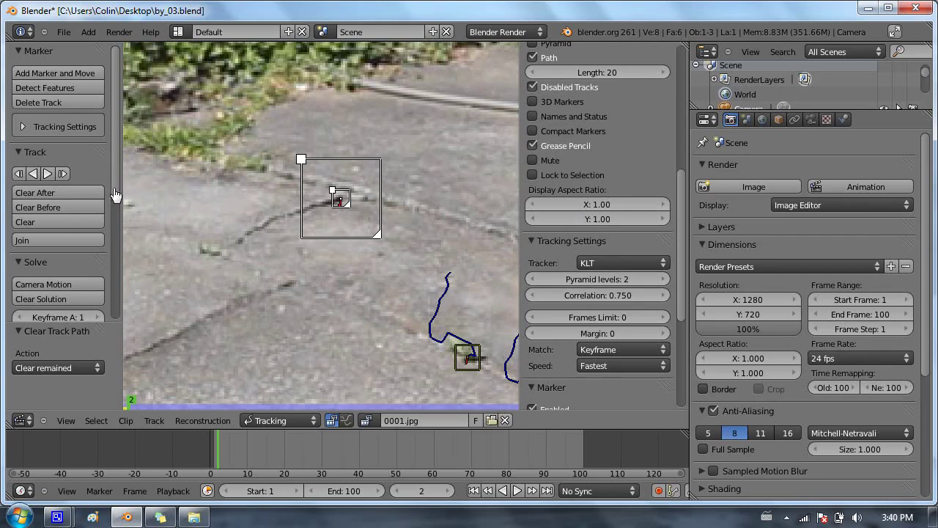
left_click(64, 174)
left_click(63, 174)
left_click(63, 173)
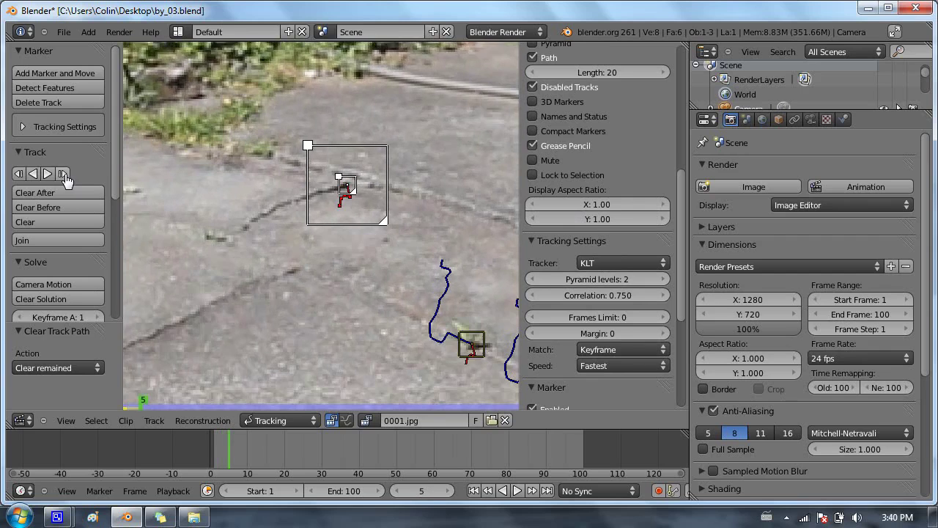
left_click(63, 174)
left_click(63, 174)
scroll(601, 144, "up", 2)
scroll(601, 145, "up", 6)
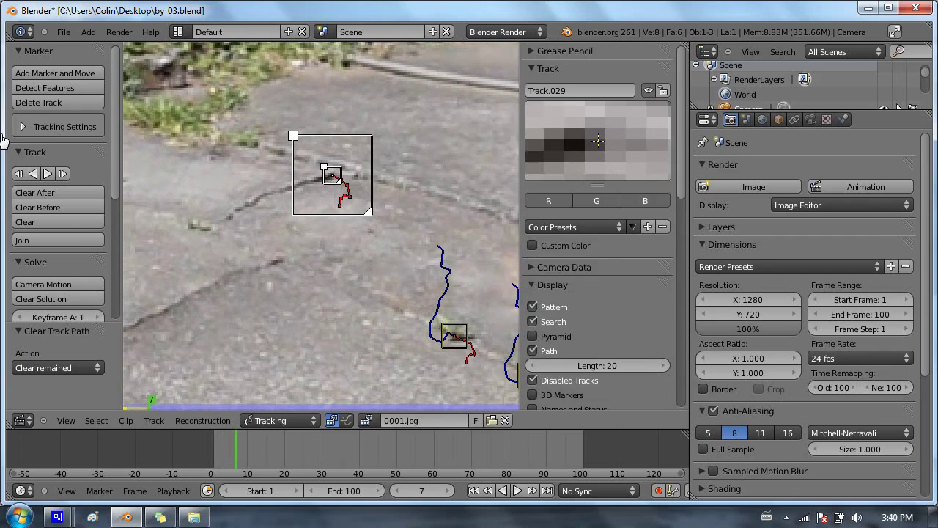
left_click_drag(521, 130, 574, 131)
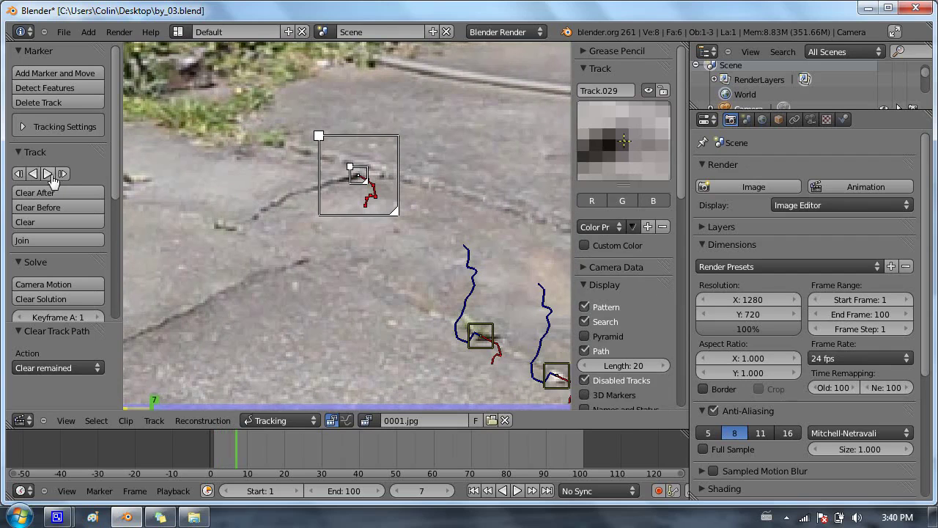
left_click(48, 175)
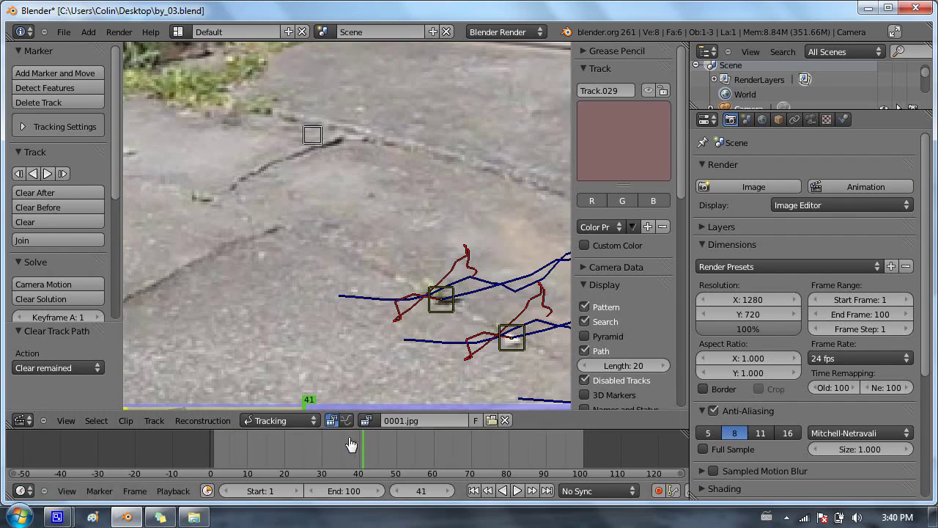
Scrub back to frame 1 to review the KLT path and clear everything tracked after that frame
left_click_drag(306, 405, 210, 405)
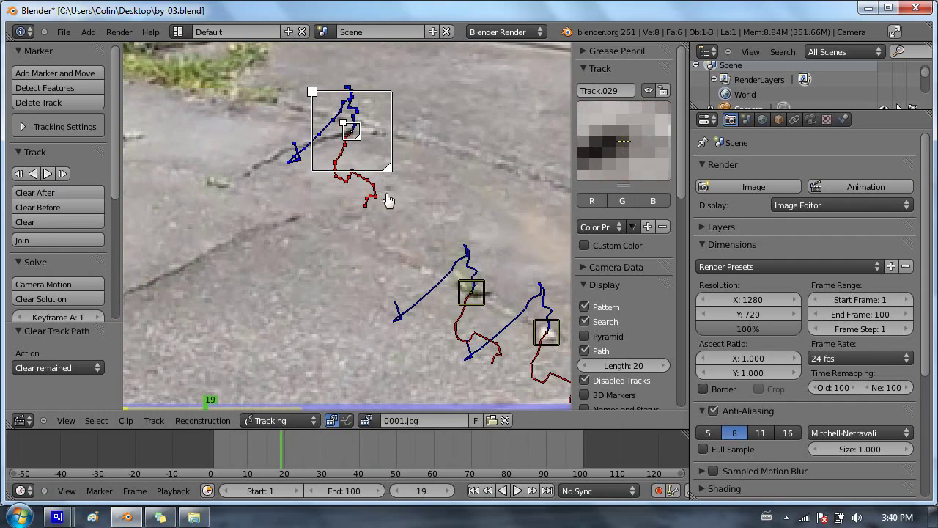
left_click_drag(214, 405, 128, 414)
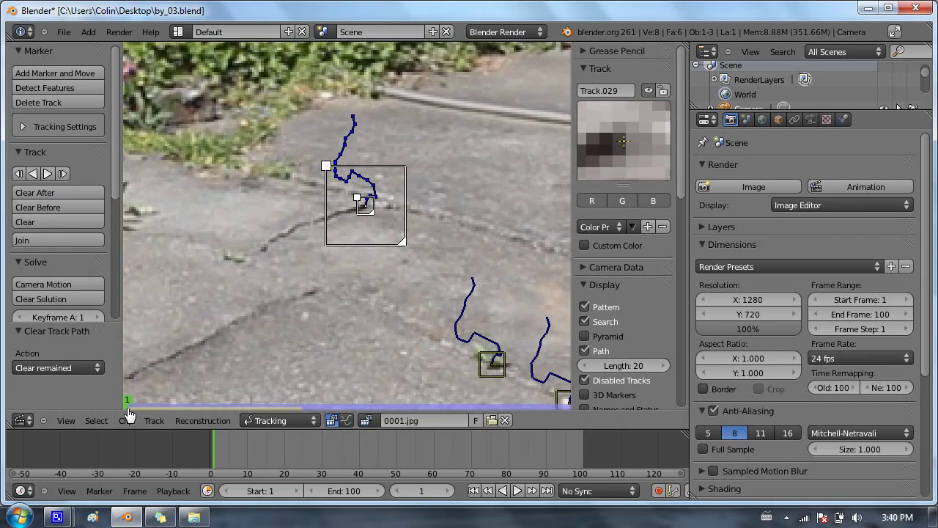
left_click(46, 195)
Set the crack marker's tracker to SAD in its tracking settings
scroll(616, 294, "down", 5)
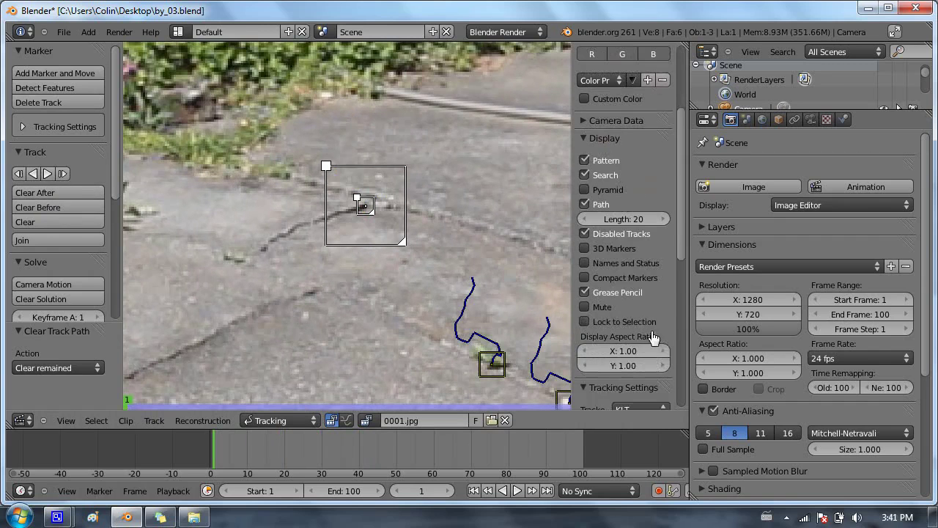
scroll(650, 335, "down", 2)
scroll(648, 333, "down", 6)
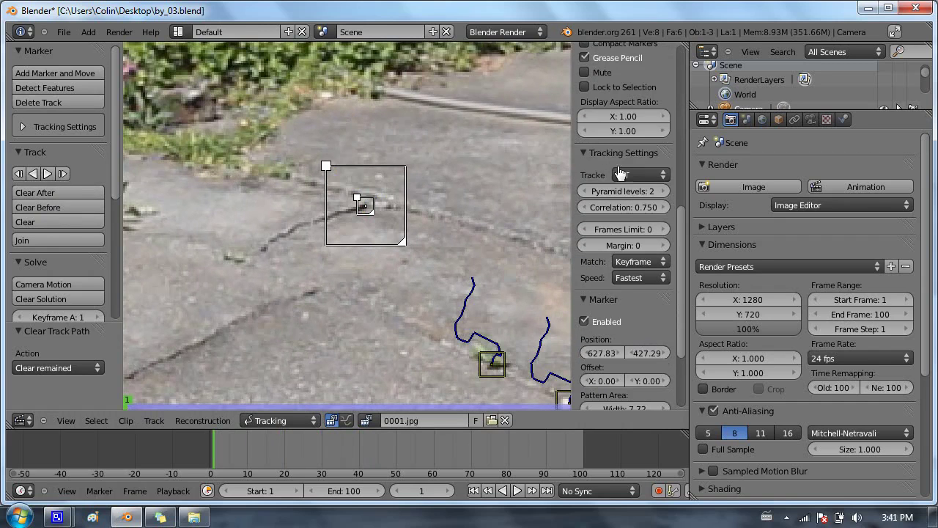
left_click(620, 175)
left_click(651, 149)
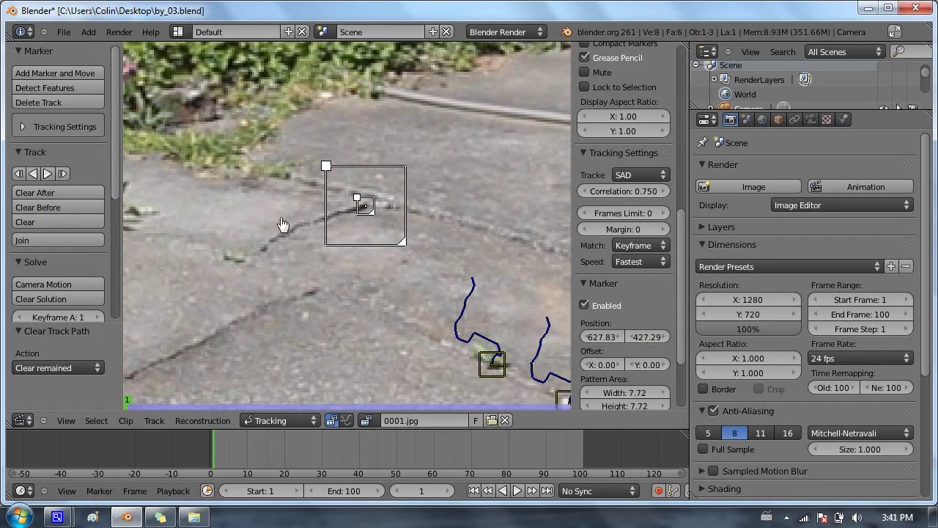
Track the crack marker forward with SAD, one frame at a time to frame 5, and continuously through frame 100
left_click(63, 176)
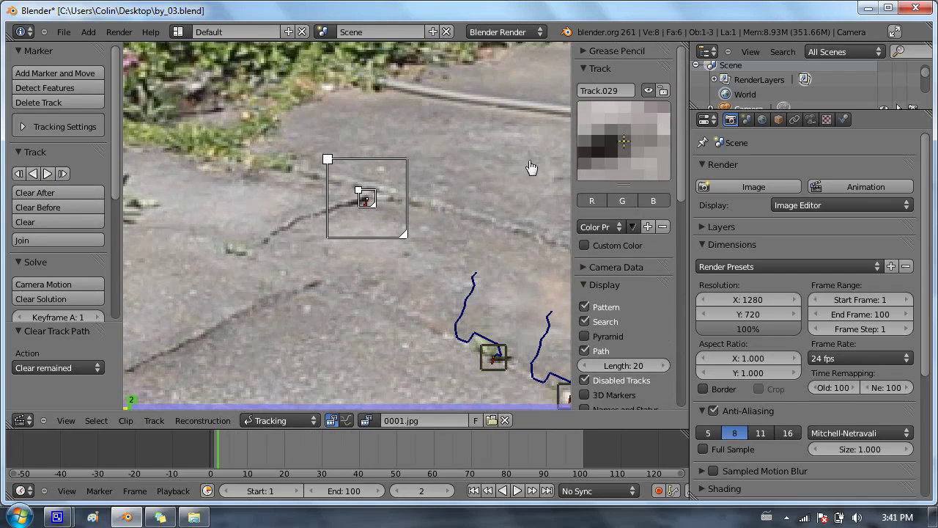
left_click(63, 174)
left_click(63, 174)
left_click(62, 173)
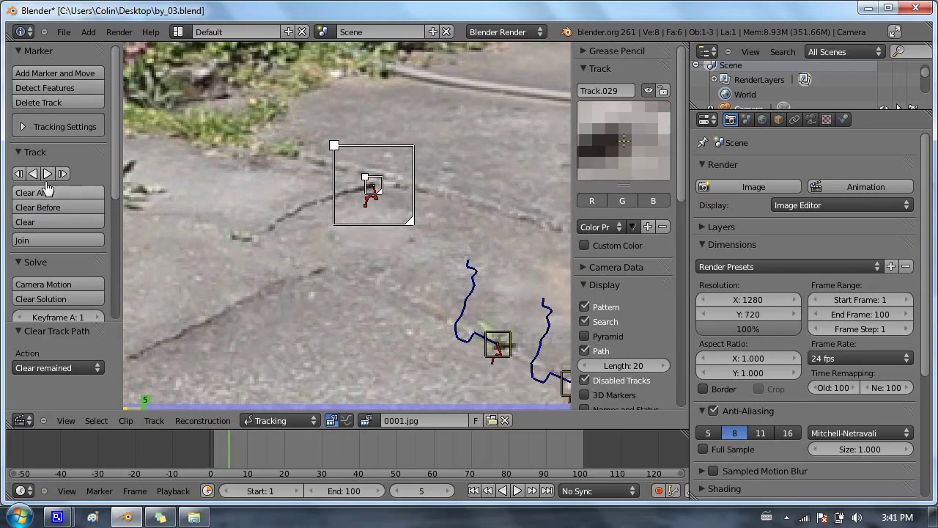
left_click(47, 173)
scroll(412, 124, "down", 4)
middle_click_drag(400, 135, 373, 176)
scroll(383, 154, "up", 1)
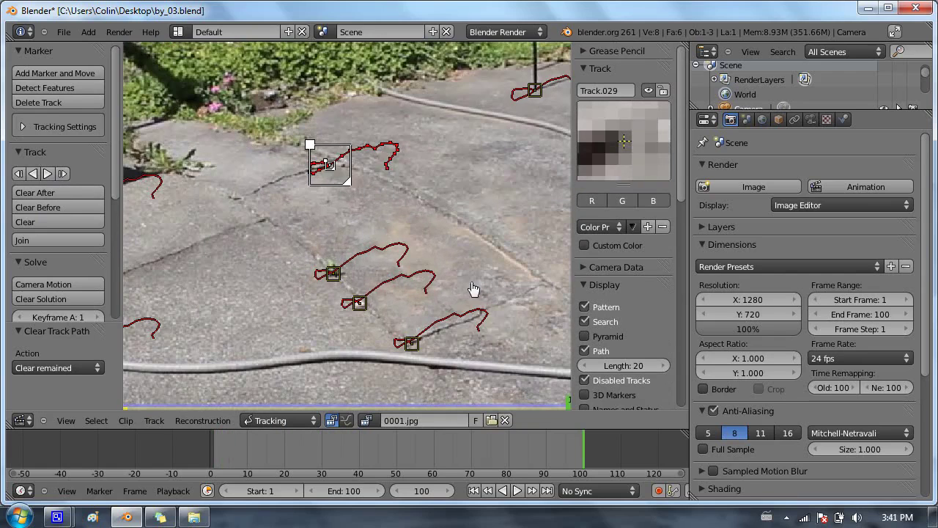
Scrub back to frame 1 to review the SAD path and clear the crack marker's track after that frame
scroll(471, 190, "up", 3)
middle_click_drag(344, 121, 373, 212)
scroll(374, 218, "up", 1)
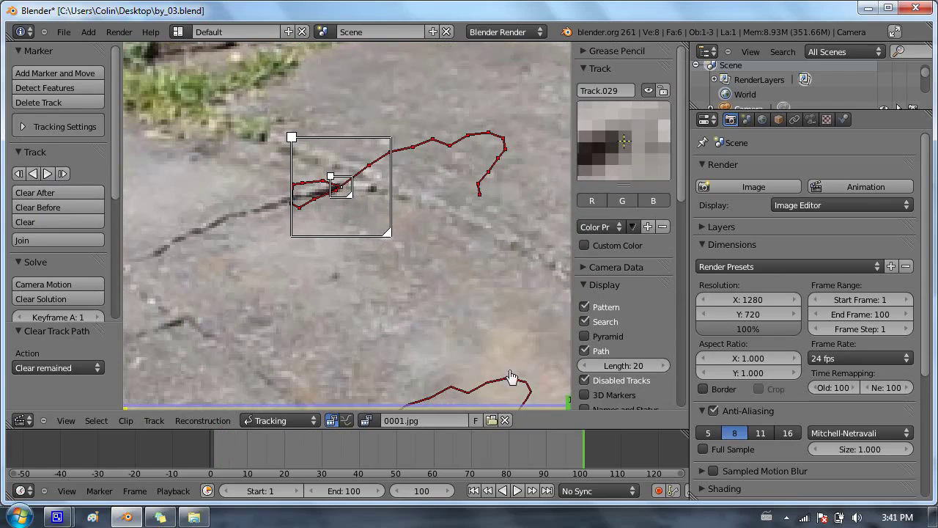
left_click_drag(571, 405, 127, 454)
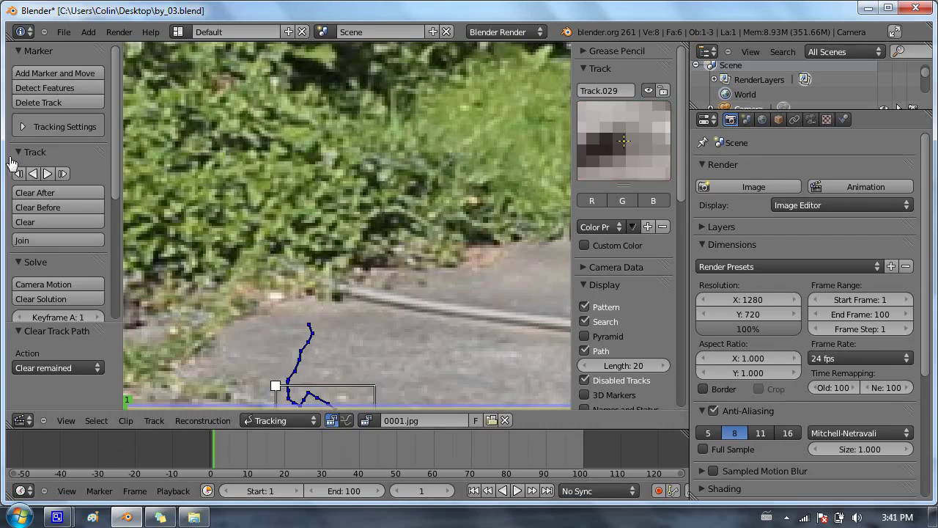
left_click(44, 193)
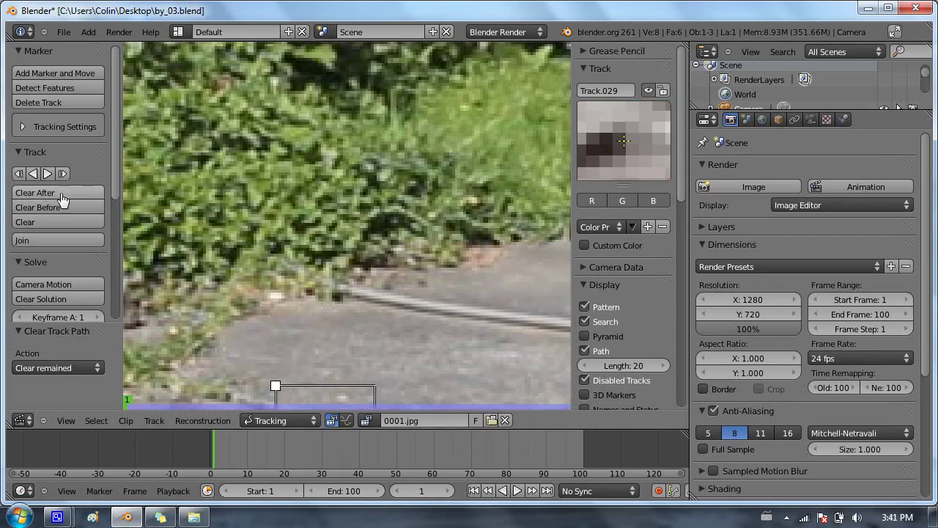
Set the crack marker's tracker to Hybrid in its tracking settings
middle_click_drag(349, 294, 328, 108)
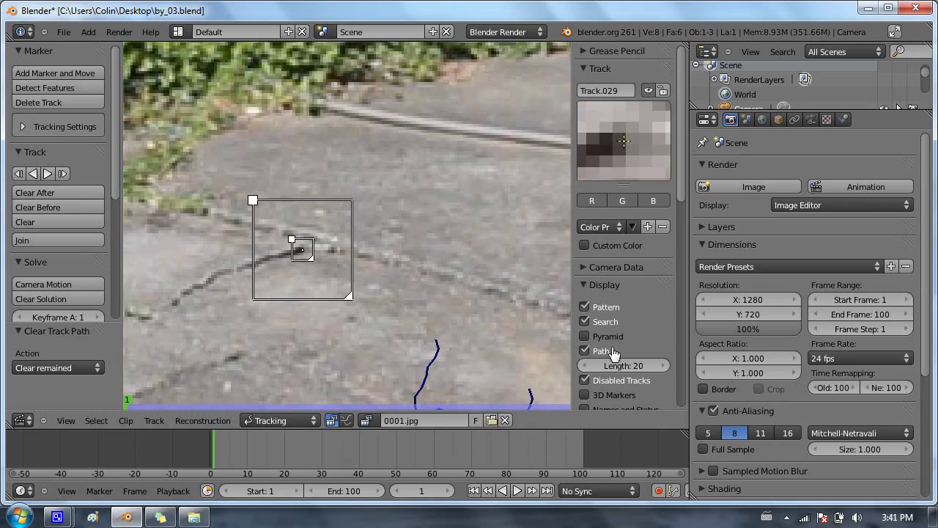
left_click(590, 268)
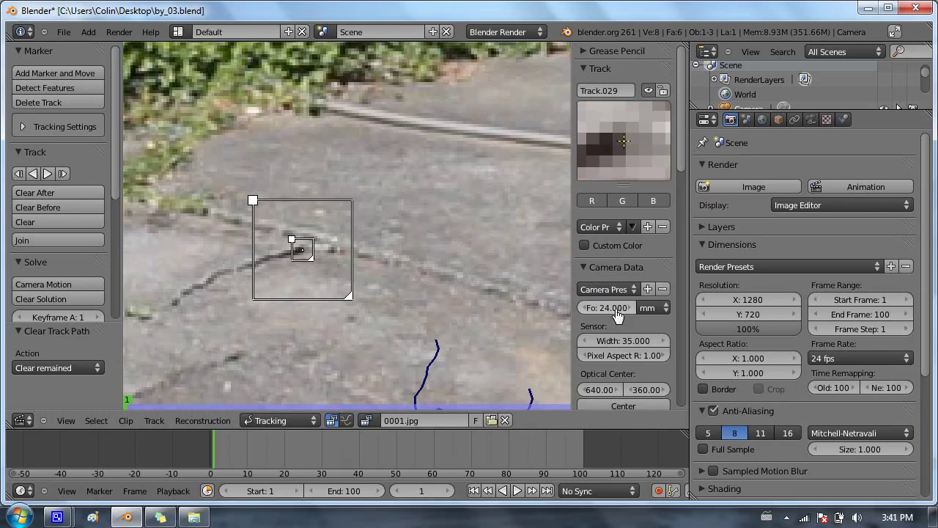
left_click(590, 268)
scroll(593, 274, "down", 8)
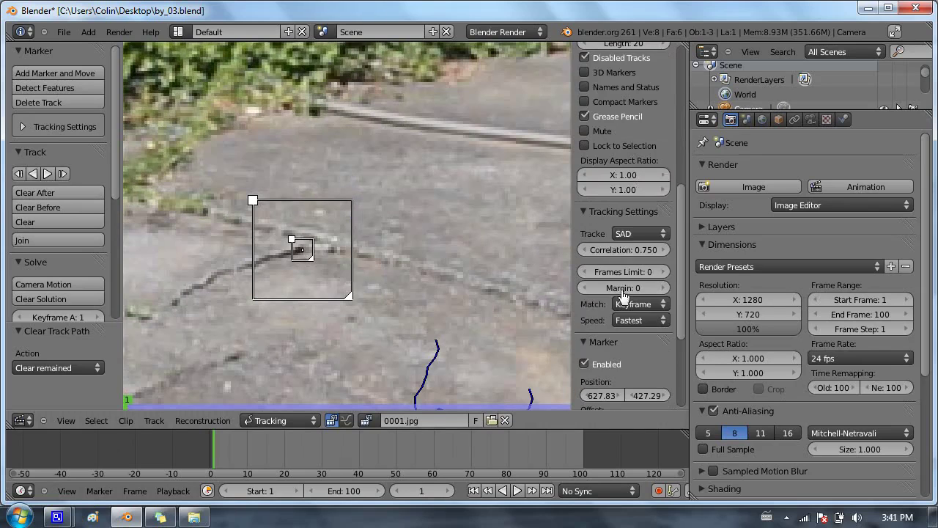
left_click(624, 234)
left_click(656, 185)
scroll(640, 107, "up", 10)
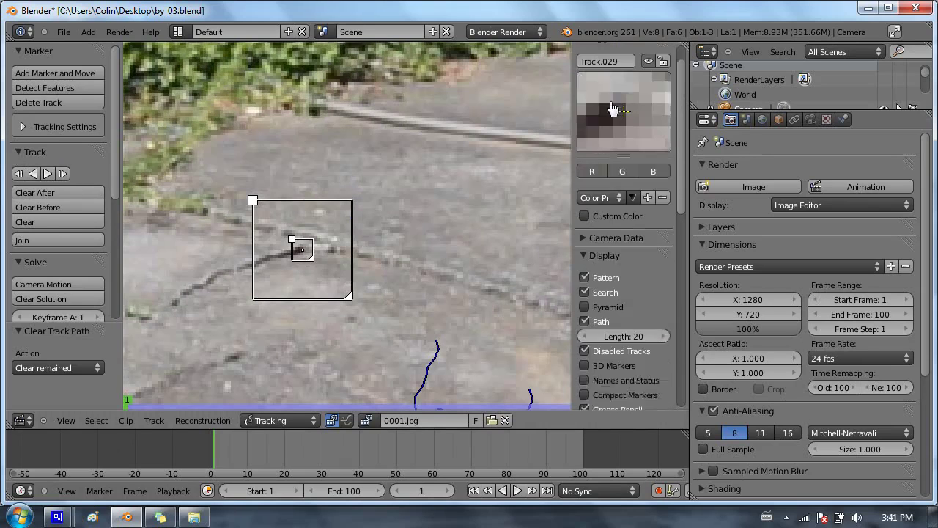
Track the crack marker forward with Hybrid, one frame at a time to frame 8, and continuously from there
left_click(63, 174)
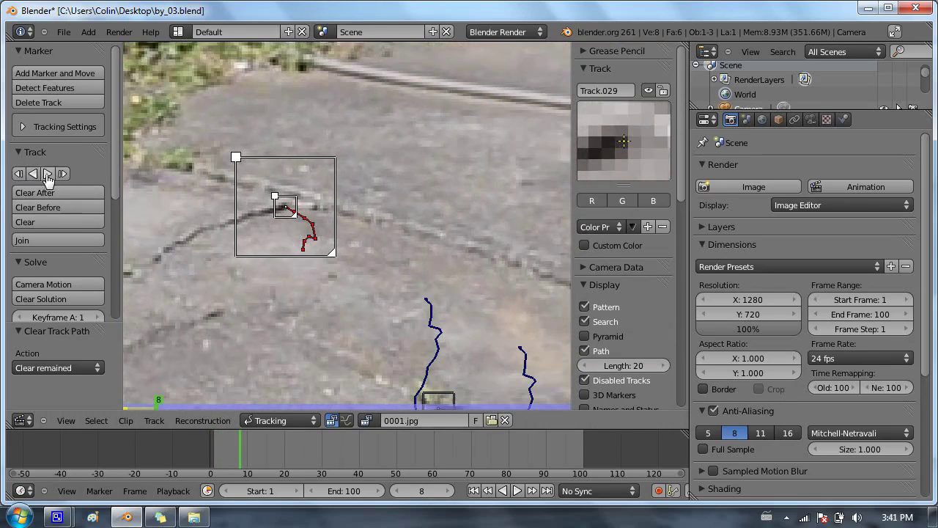
left_click(47, 174)
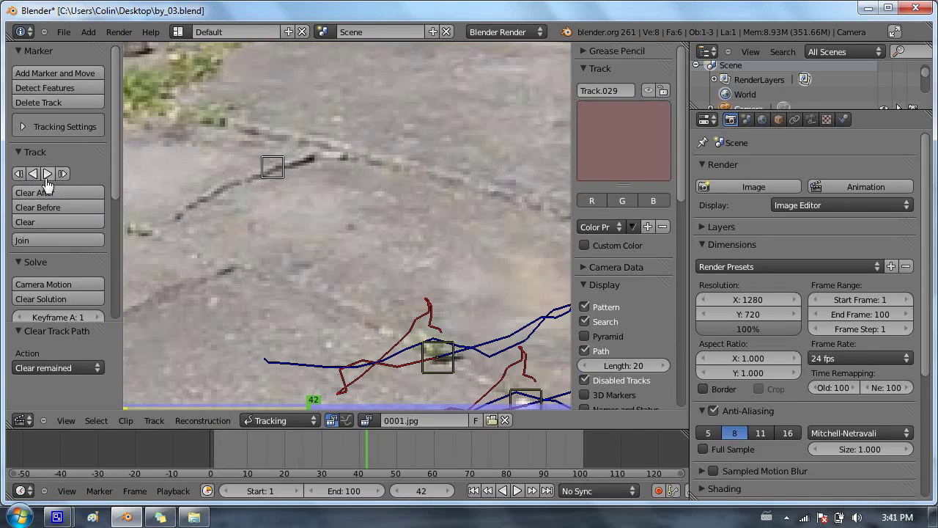
Step through the frames up to frame 42, re-enable the crack marker there and move it onto the crack's dark end
left_click(309, 404)
left_click(319, 404)
key("Left")
key("Left")
key("Left")
key("Left")
key("Right")
key("Right")
key("Right")
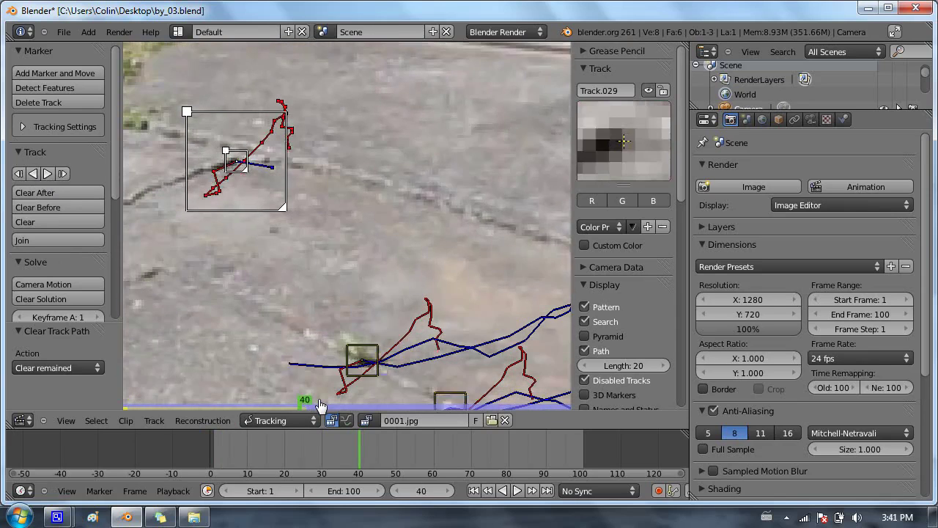
key("Right")
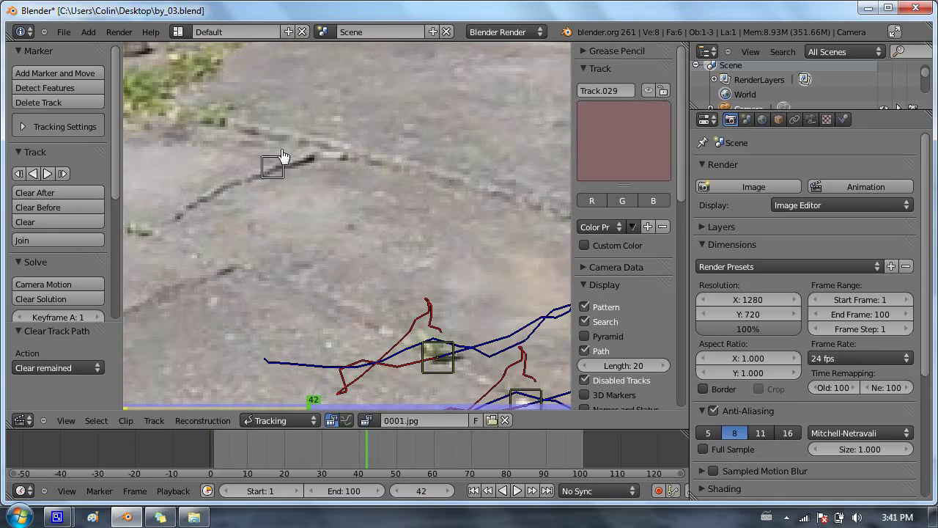
scroll(645, 358, "down", 5)
scroll(645, 357, "down", 9)
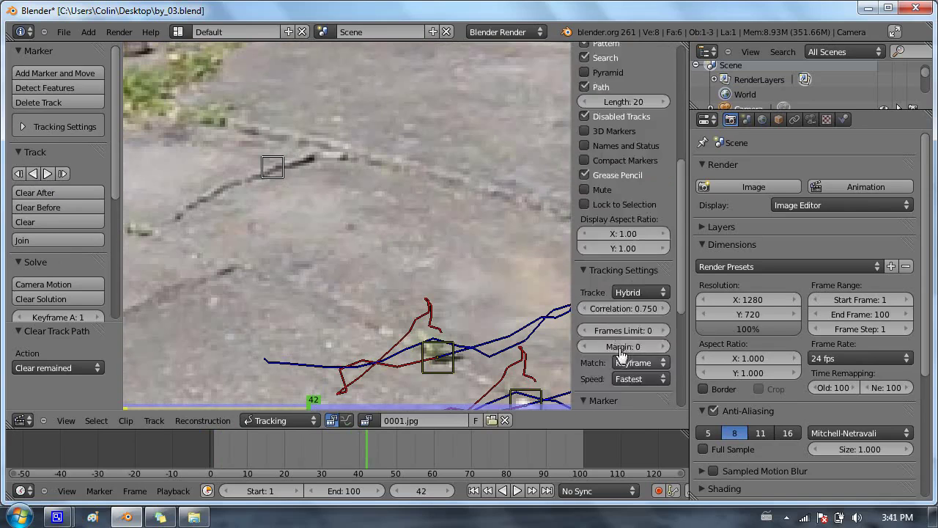
left_click(584, 277)
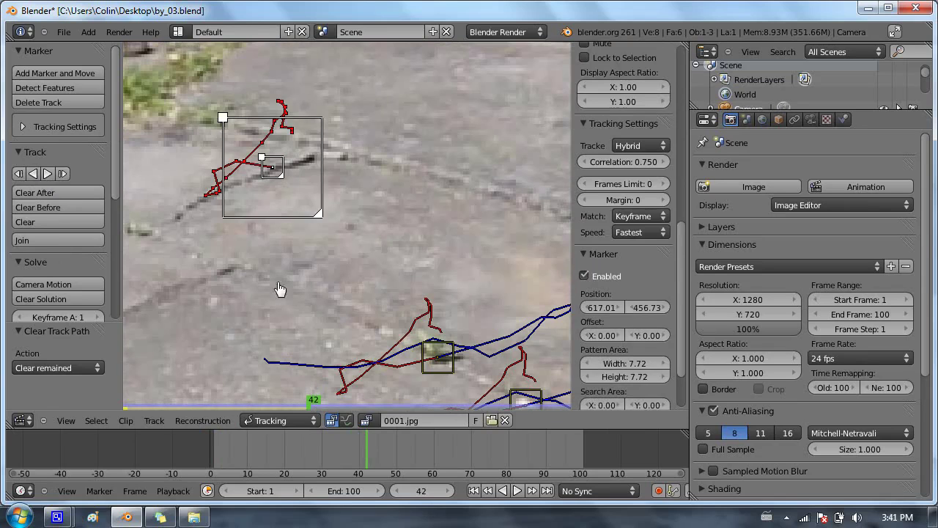
mouse_move(248, 188)
left_mouse_down()
mouse_move(297, 150)
mouse_move(294, 176)
left_mouse_up()
scroll(634, 224, "up", 5)
scroll(634, 223, "up", 9)
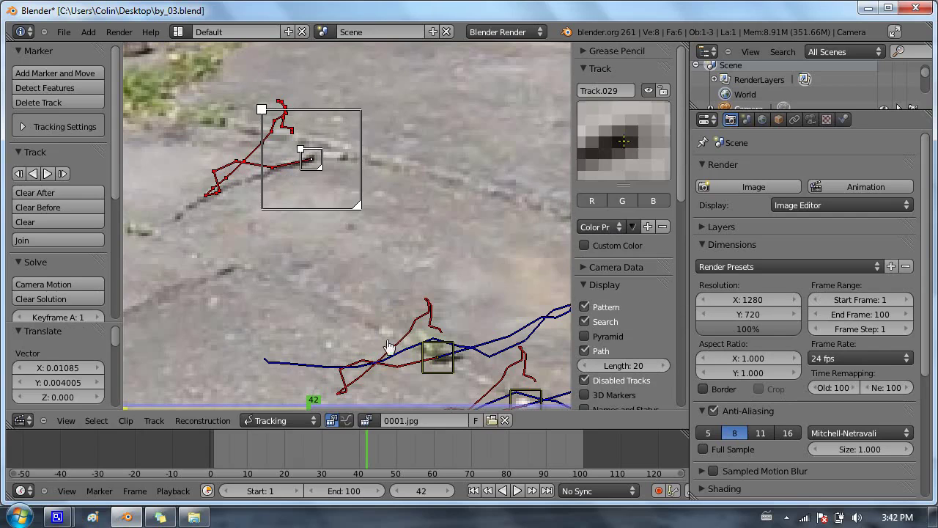
Compare the marker's placement between frames 40 and 42 and nudge it to match the crack's end at frame 42
key("Left")
key("Left")
key("Left")
key("Left")
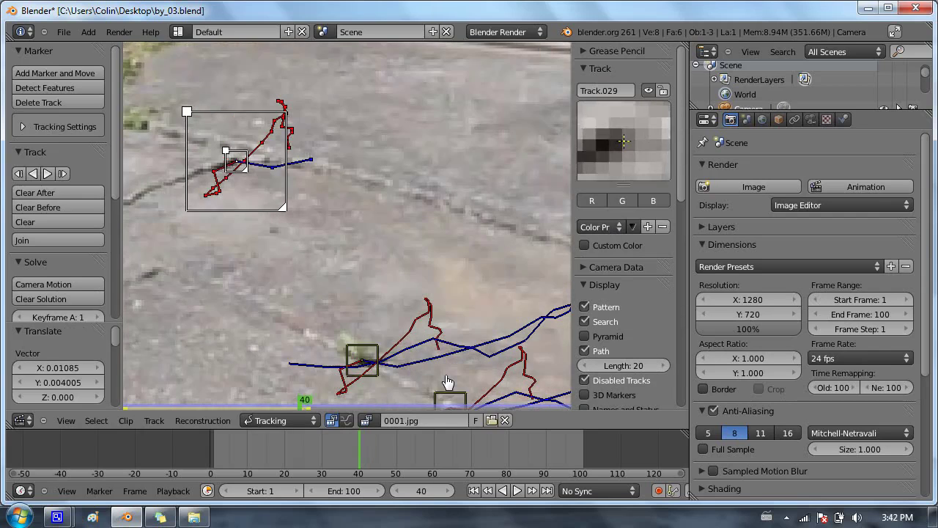
key("Right")
key("Right")
key("Right")
key("Right")
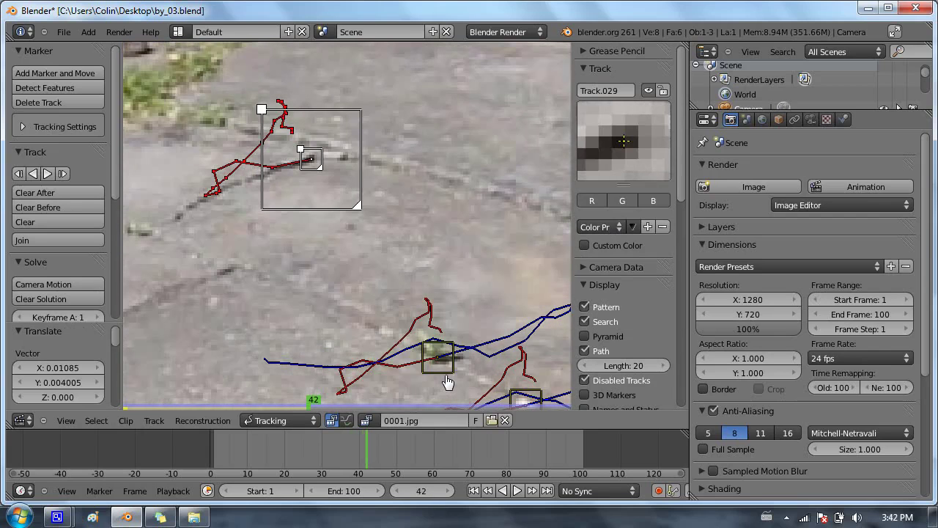
key("g")
left_click(374, 198)
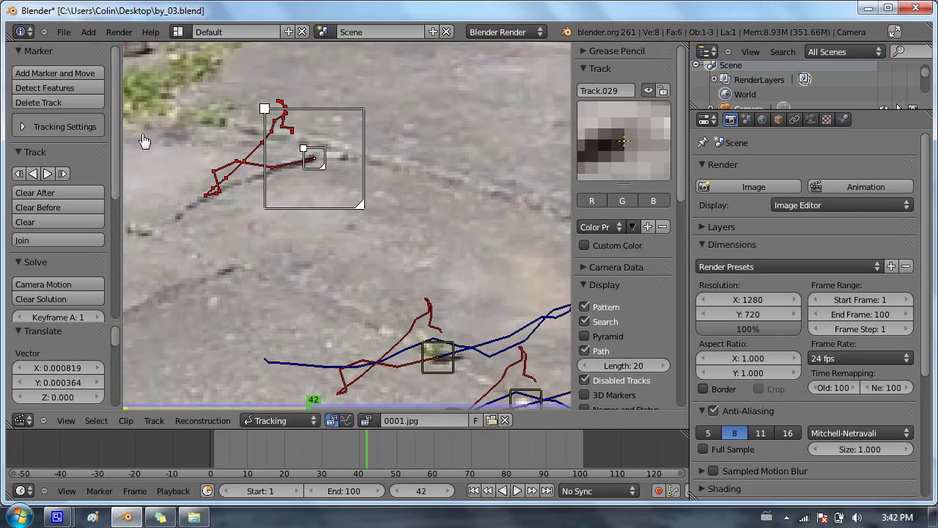
Track the crack marker one frame forward to frame 43 and move it back onto the crack's dark end
left_click(65, 173)
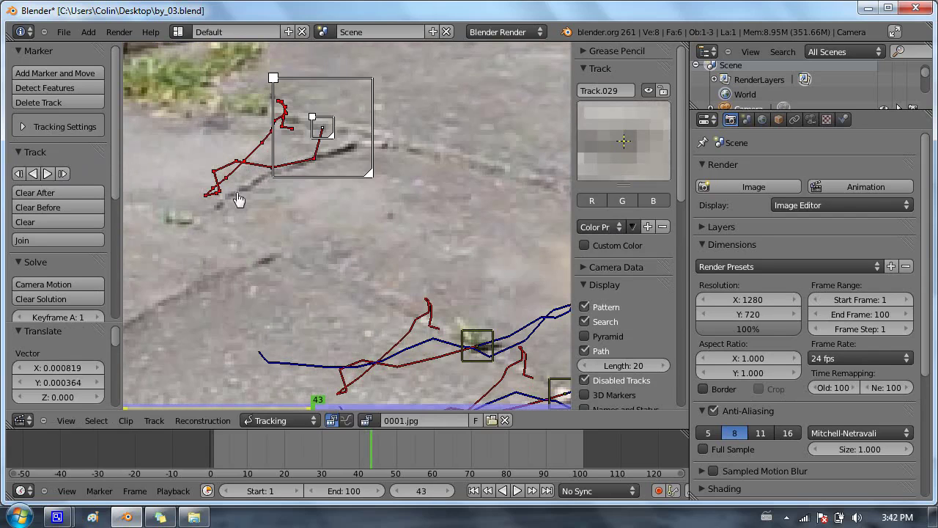
key("g")
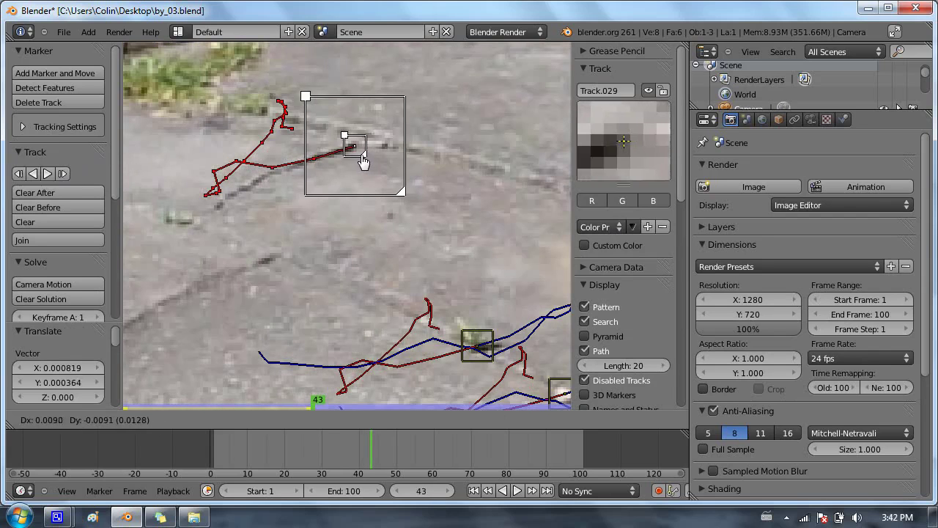
left_click(364, 163)
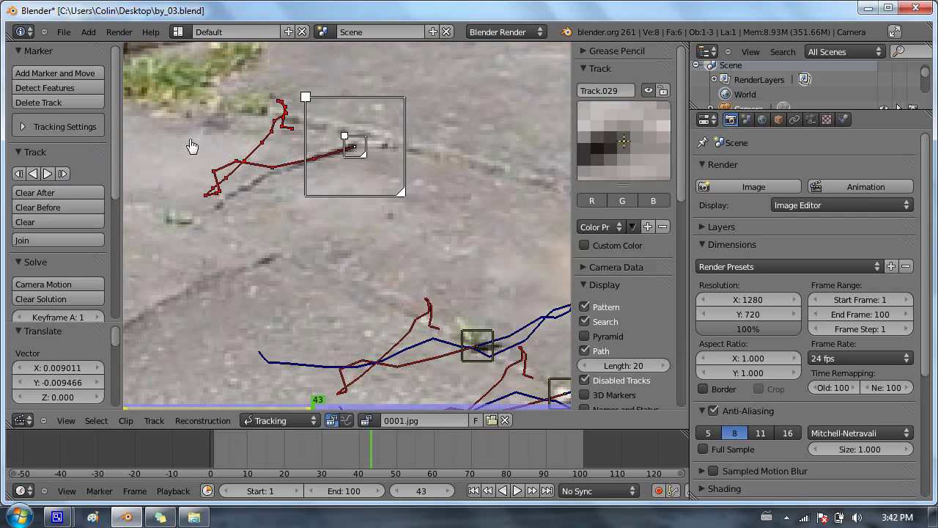
Track the crack marker forward one frame at a time from frame 43 past frame 93
left_click(63, 174)
left_click(63, 175)
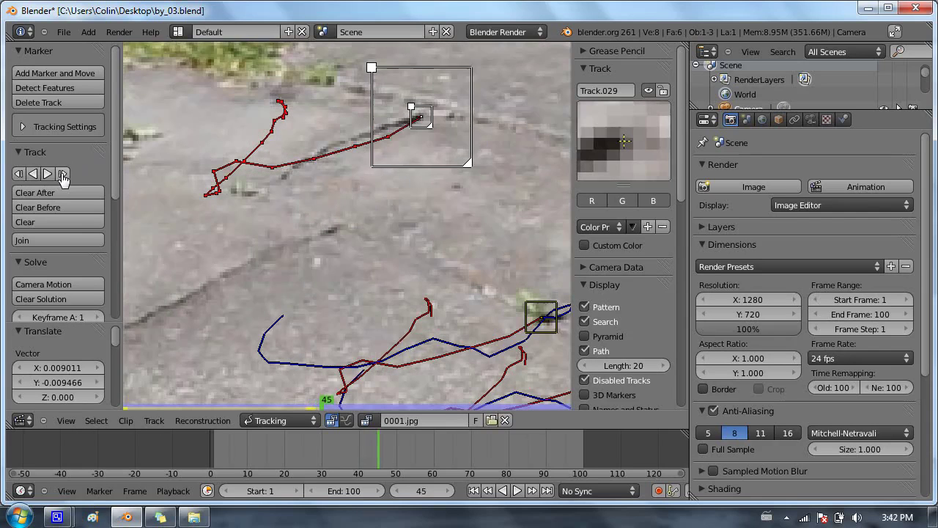
left_click(63, 174)
left_click(63, 174)
left_click(63, 175)
left_click(64, 175)
left_click(63, 174)
left_click(63, 174)
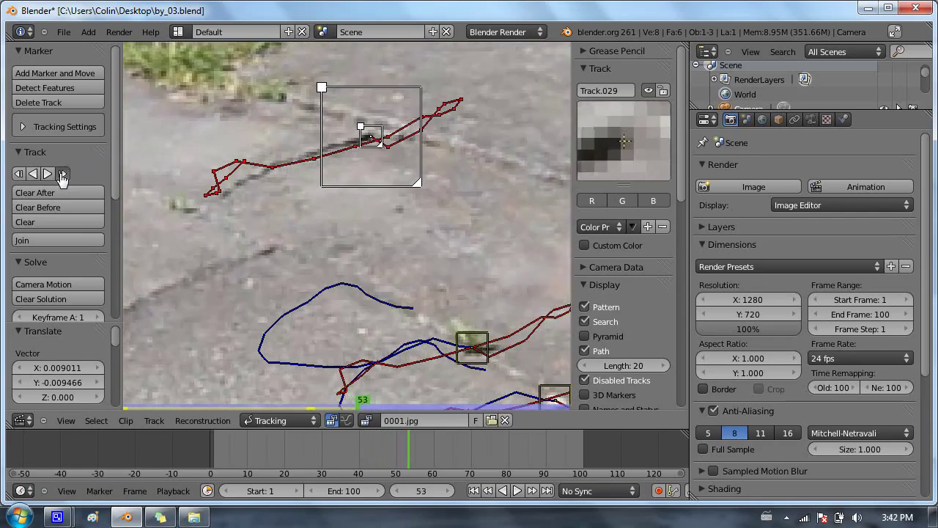
left_click(63, 174)
left_click(63, 174)
left_click(63, 174)
left_click(63, 175)
left_click(63, 175)
left_click(63, 174)
left_click(63, 174)
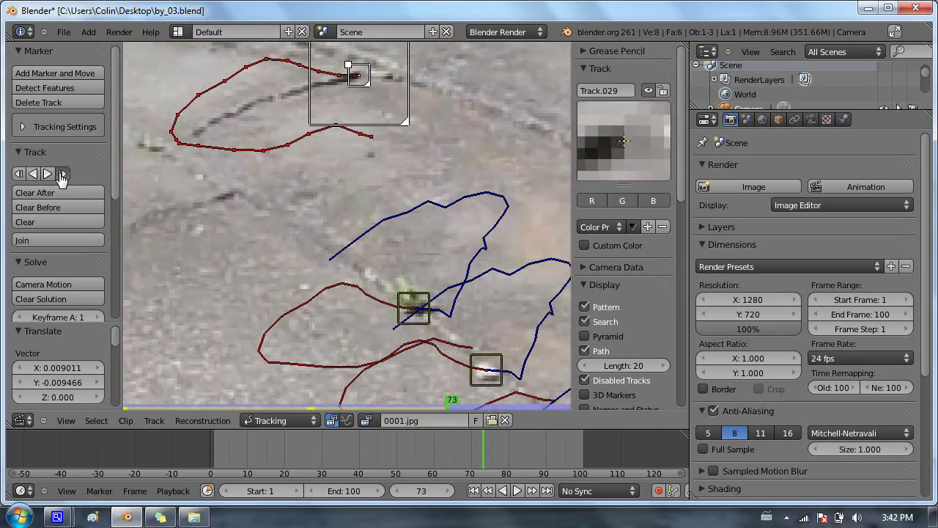
left_click(63, 175)
left_click(63, 174)
left_click(63, 174)
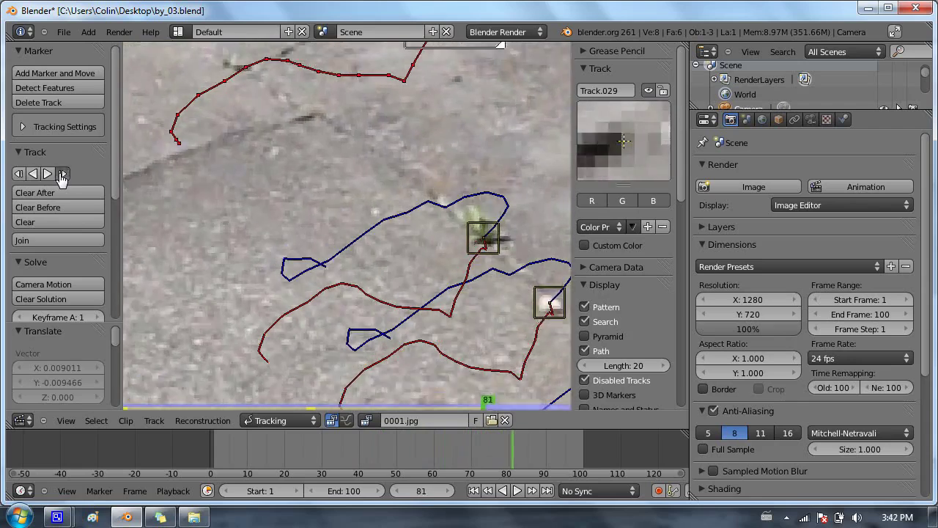
left_click(63, 175)
left_click(63, 175)
left_click(63, 174)
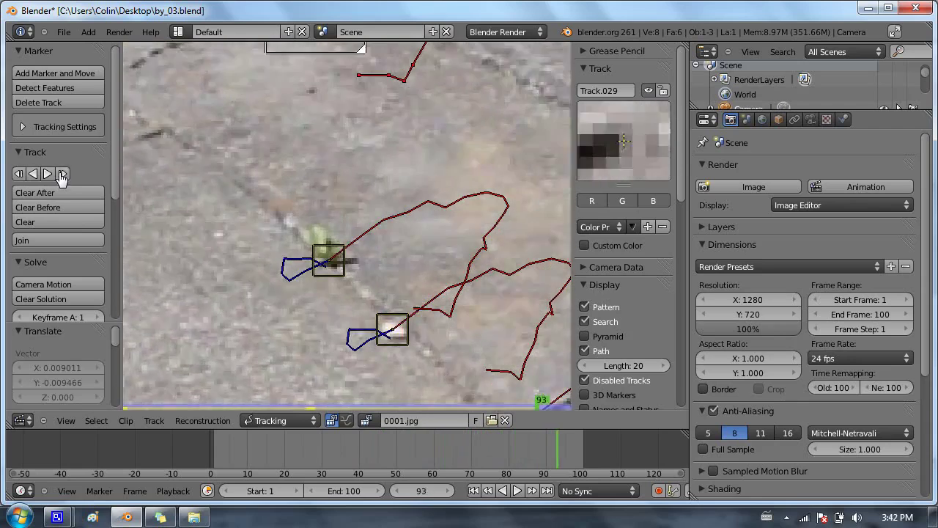
left_click(63, 174)
left_click(63, 175)
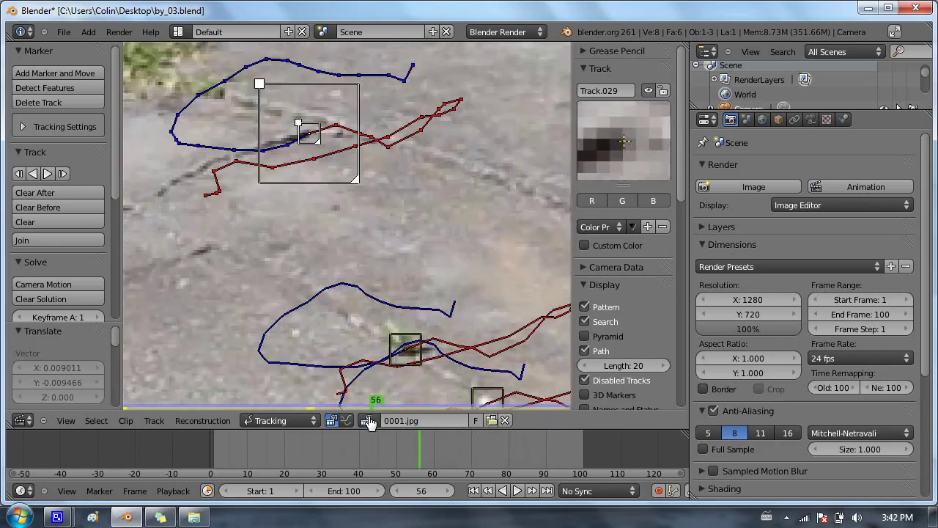
Scrub back to frame 36 to review the crack marker's path and save the project over by_03.blend
left_click_drag(306, 441, 283, 417)
left_click(256, 231)
Review all the tracks with the whole image in view, scrubbing forward to frame 90 and back to frame 50
scroll(292, 229, "down", 5)
scroll(307, 195, "down", 6)
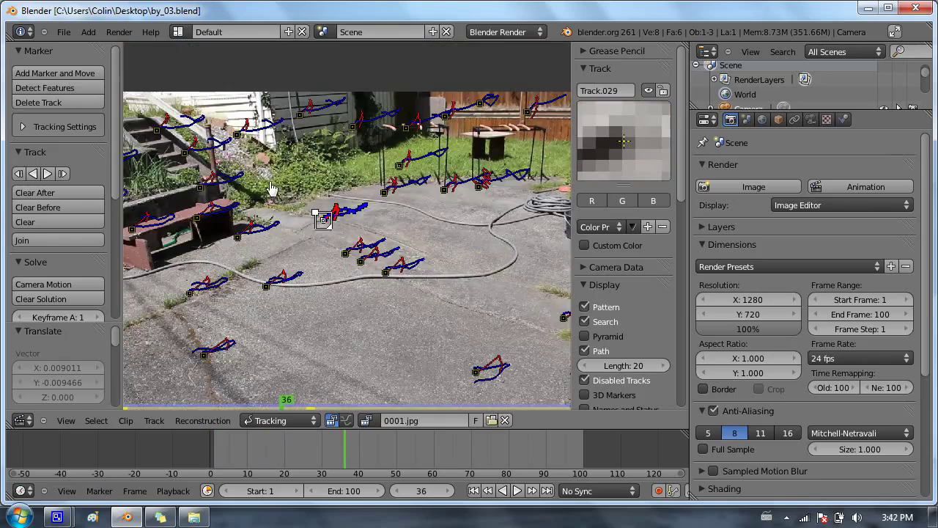
middle_click_drag(353, 192, 325, 177)
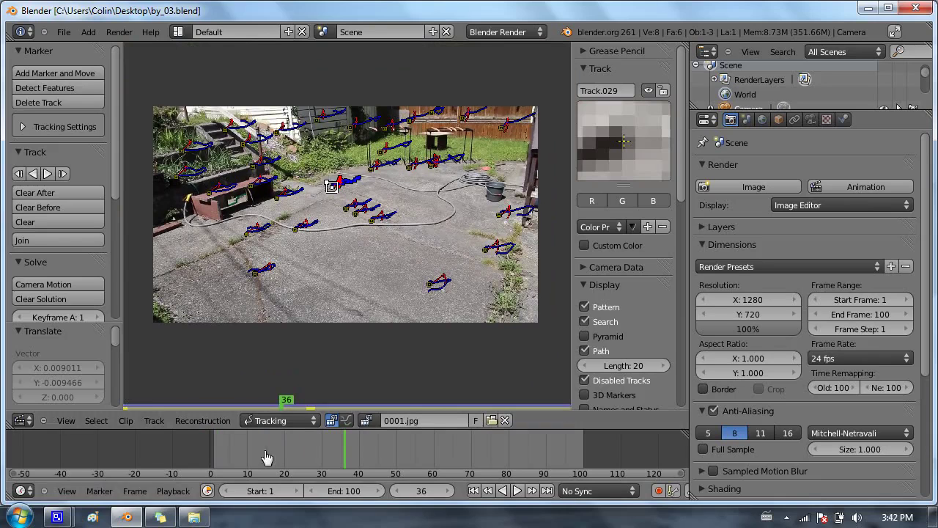
mouse_move(285, 404)
left_mouse_down()
mouse_move(131, 403)
mouse_move(252, 417)
left_mouse_up()
key("ctrl+t")
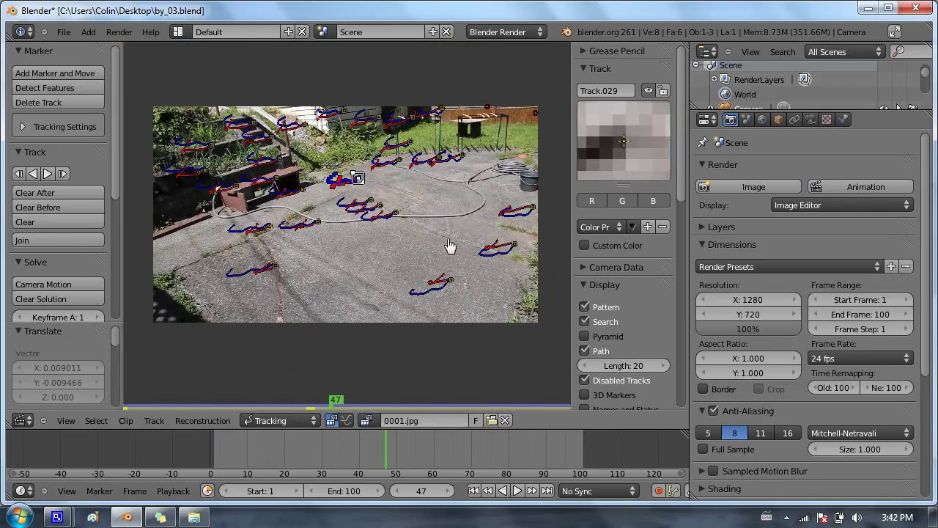
left_click_drag(337, 405, 525, 379)
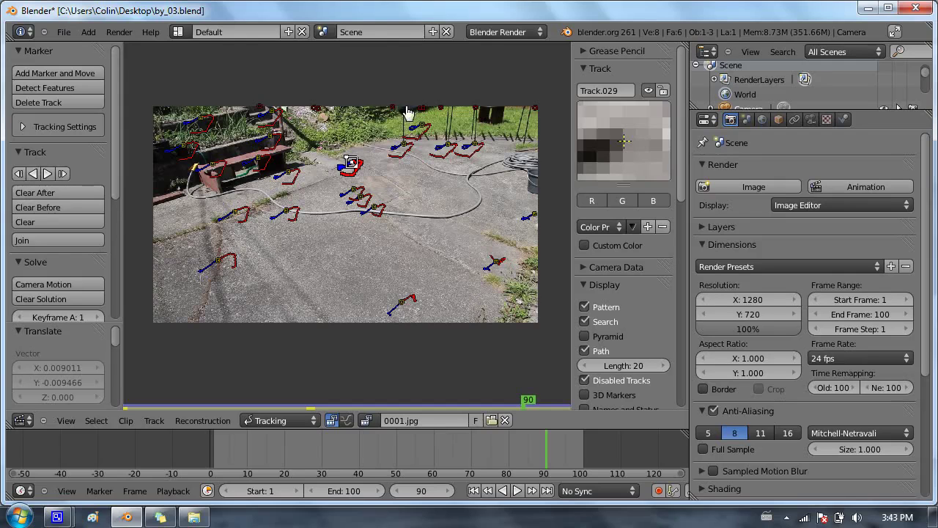
mouse_move(528, 403)
left_mouse_down()
mouse_move(540, 402)
mouse_move(371, 403)
mouse_move(294, 424)
mouse_move(562, 398)
mouse_move(346, 384)
left_mouse_up()
Save the project over by_03.blend and save a new version as by_04.blend on the Desktop
key("ctrl+s")
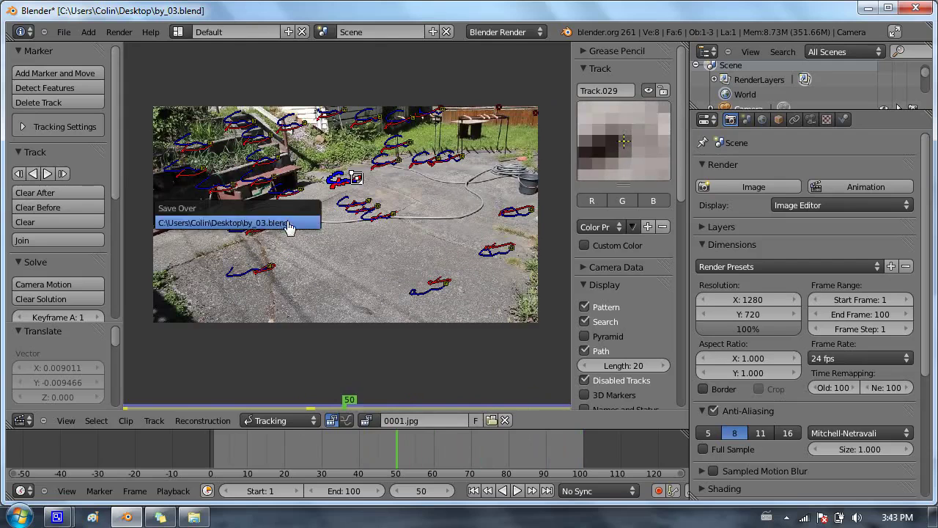
left_click(285, 224)
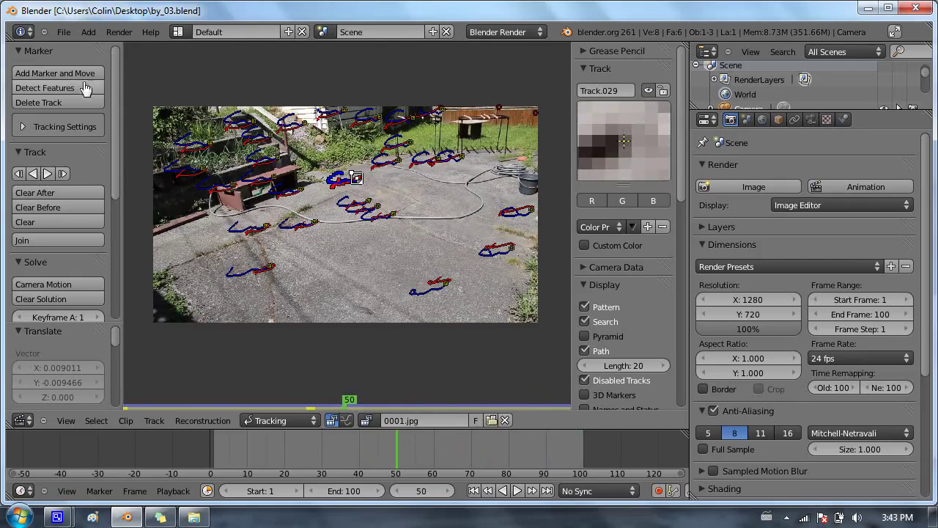
left_click(64, 31)
left_click(82, 139)
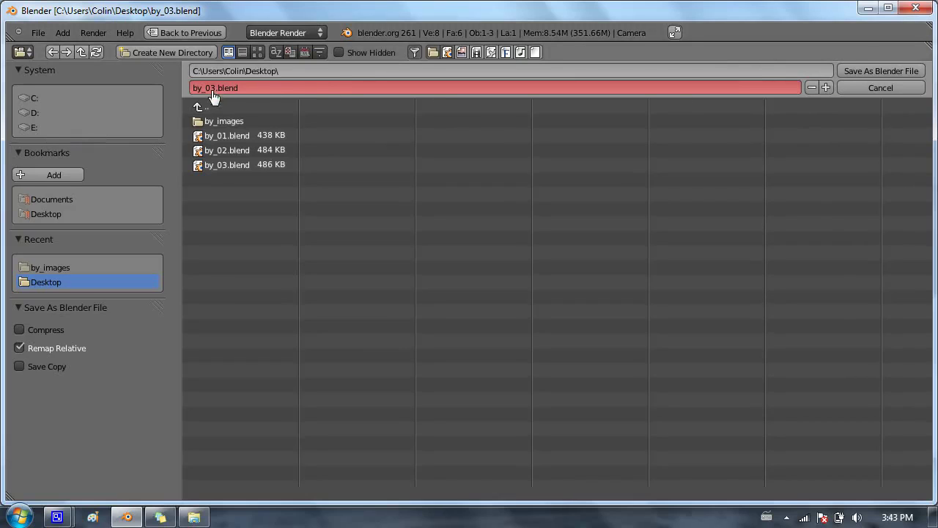
left_click(826, 89)
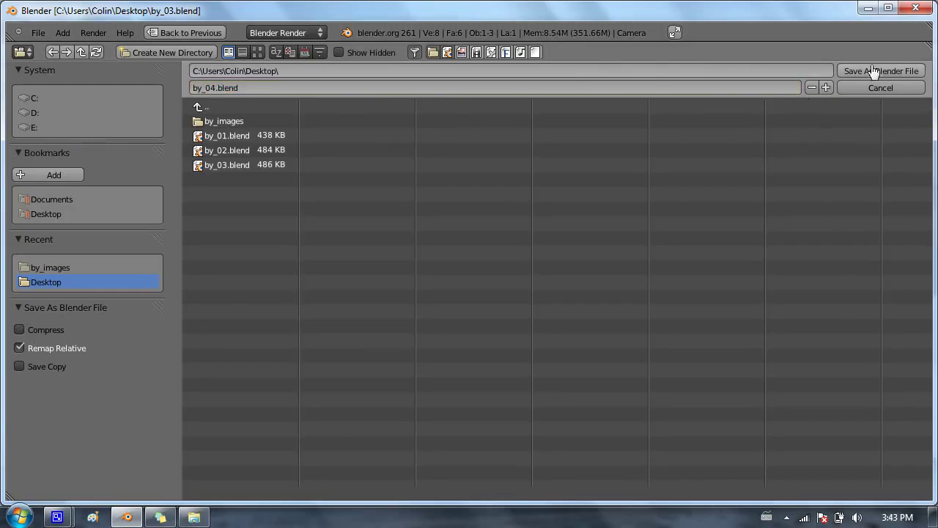
left_click(872, 70)
Save the project over by_04.blend
key("ctrl+s")
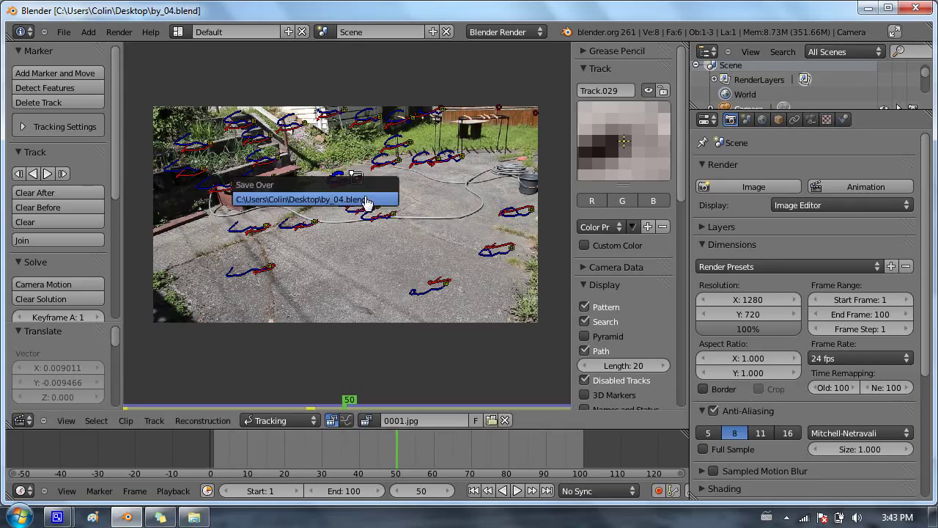
left_click(355, 200)
scroll(360, 212, "up", 1)
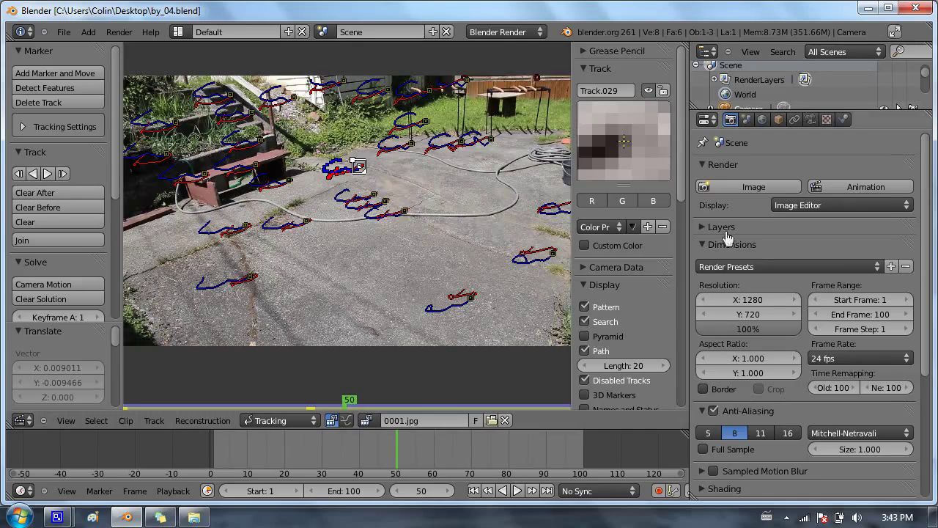
Look through the clip's track, display, tracking, marker and footage settings
scroll(684, 172, "down", 3)
scroll(683, 192, "down", 5)
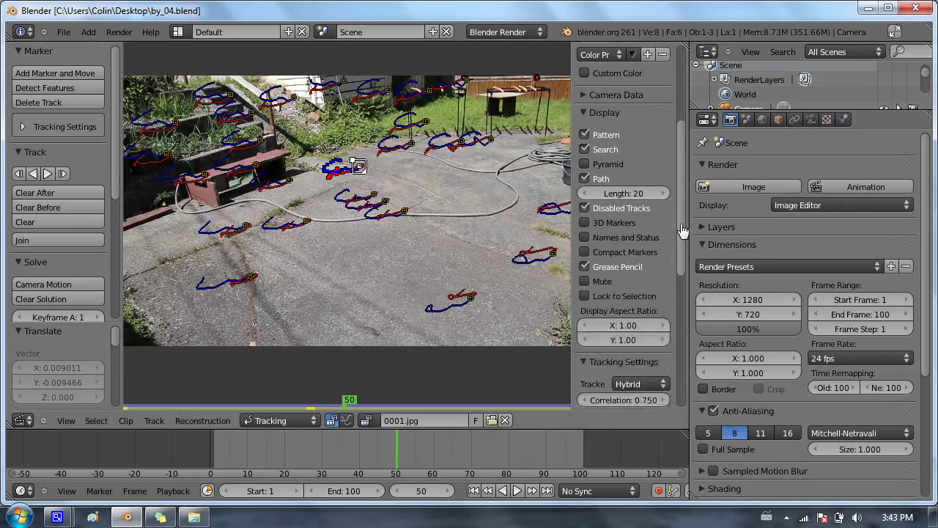
scroll(681, 194, "up", 6)
scroll(682, 194, "up", 1)
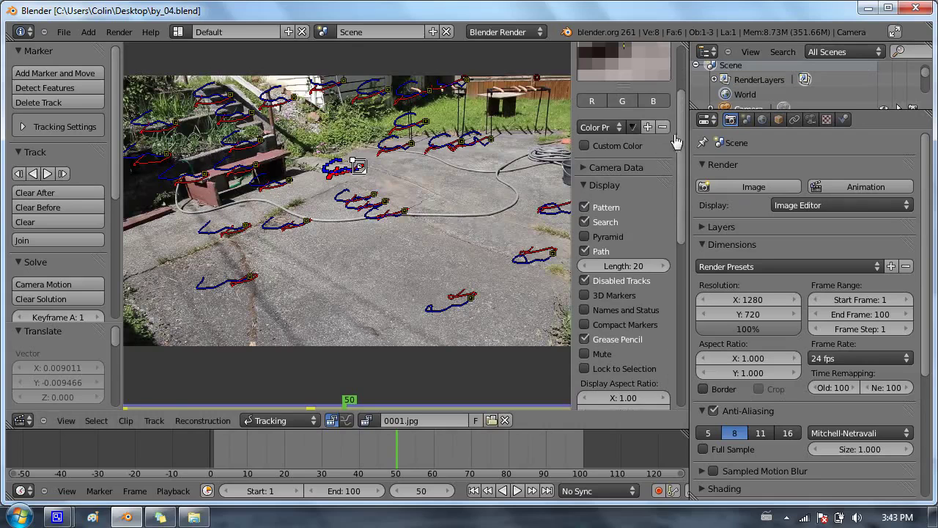
left_click_drag(680, 144, 680, 100)
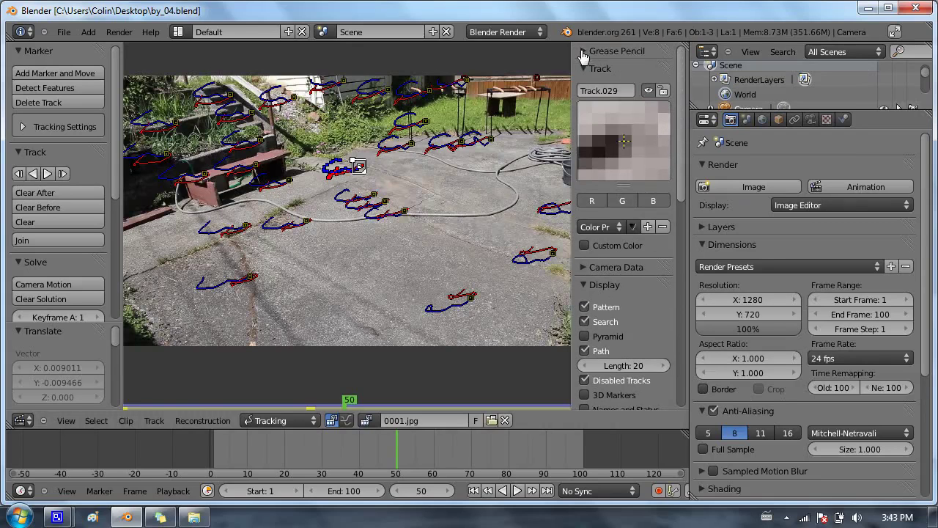
scroll(625, 222, "down", 4)
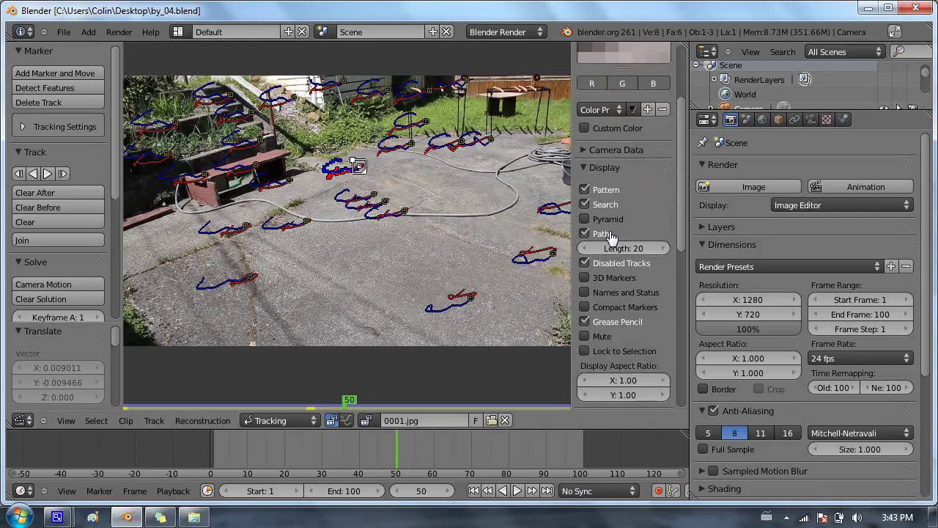
scroll(614, 258, "down", 3)
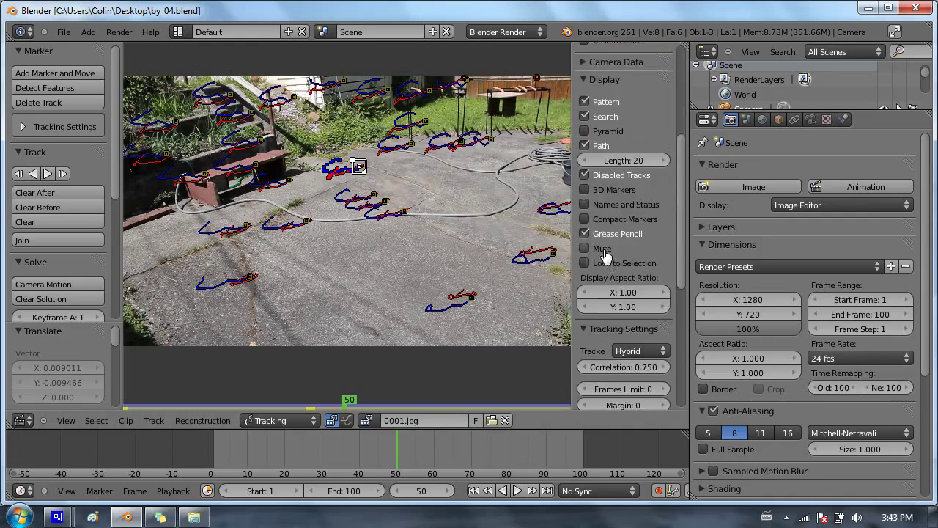
scroll(603, 255, "down", 4)
scroll(603, 260, "down", 4)
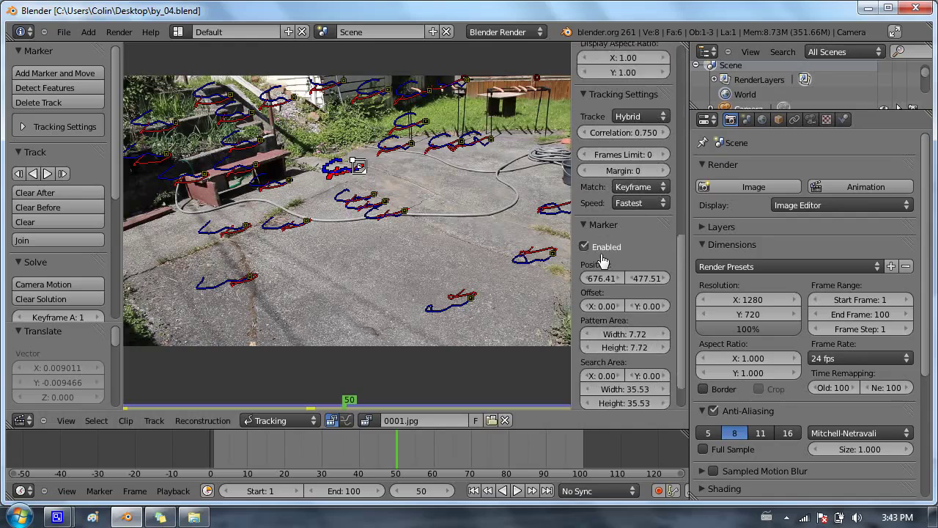
scroll(602, 260, "down", 1)
scroll(610, 283, "down", 1)
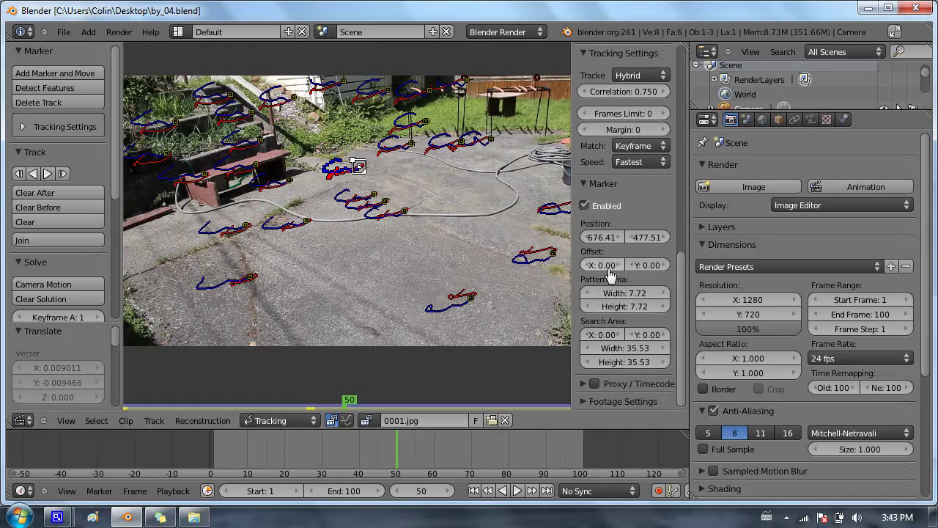
left_click(584, 403)
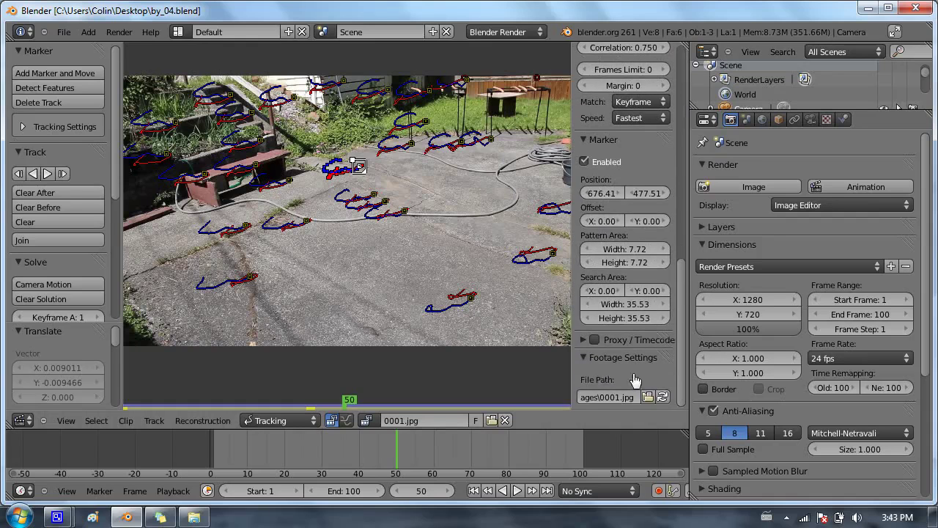
scroll(602, 319, "up", 12)
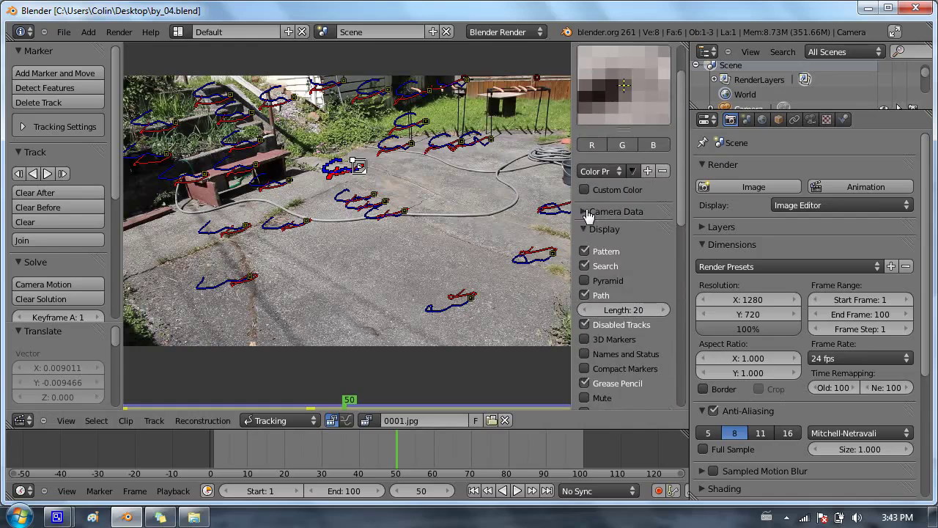
Expand the clip's camera data settings, widen their area and apply the Canon 600D camera preset
left_click(584, 212)
scroll(583, 220, "down", 3)
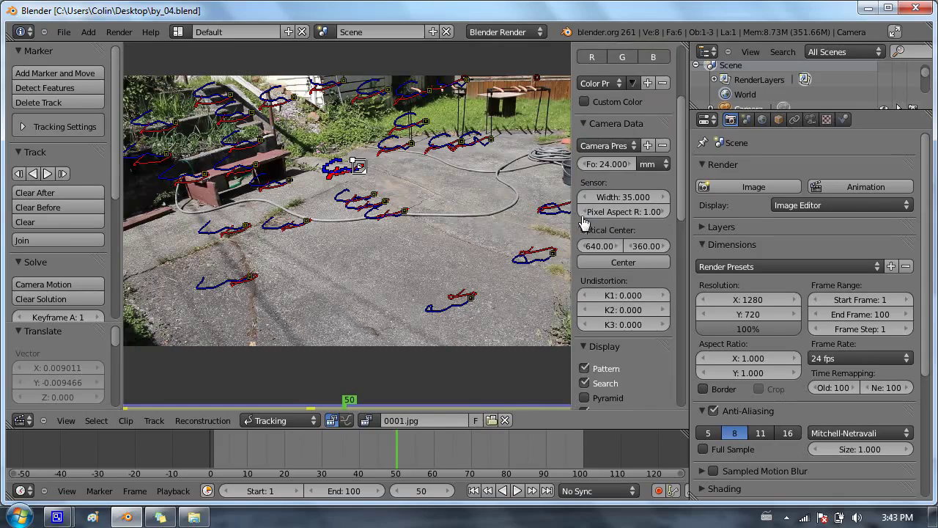
left_click_drag(574, 169, 506, 176)
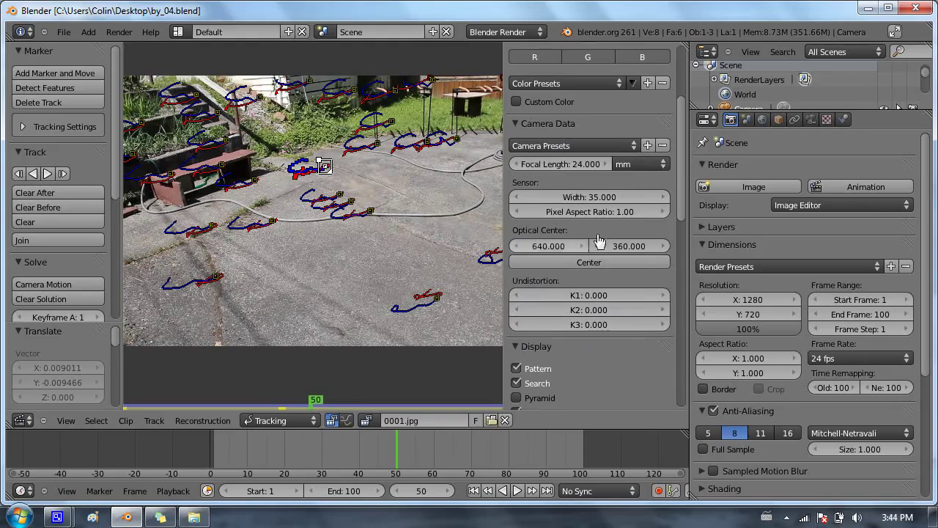
left_click(582, 149)
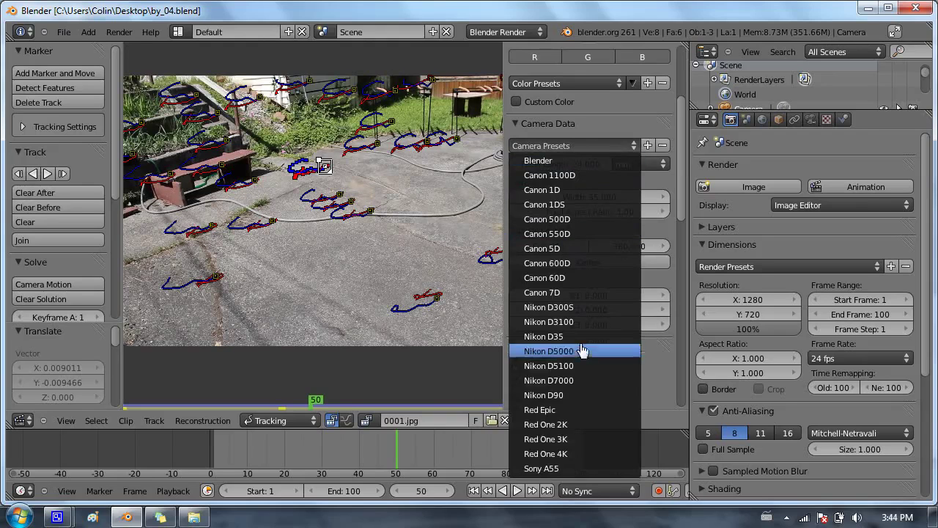
left_click(577, 268)
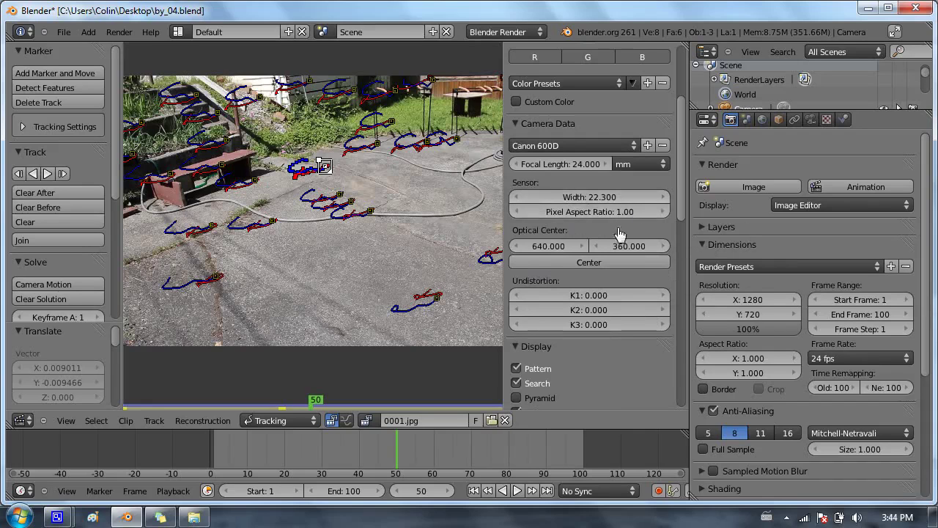
Set the camera's focal length to 17 mm and set its optical center to the middle of the footage
left_click(577, 166)
type("1")
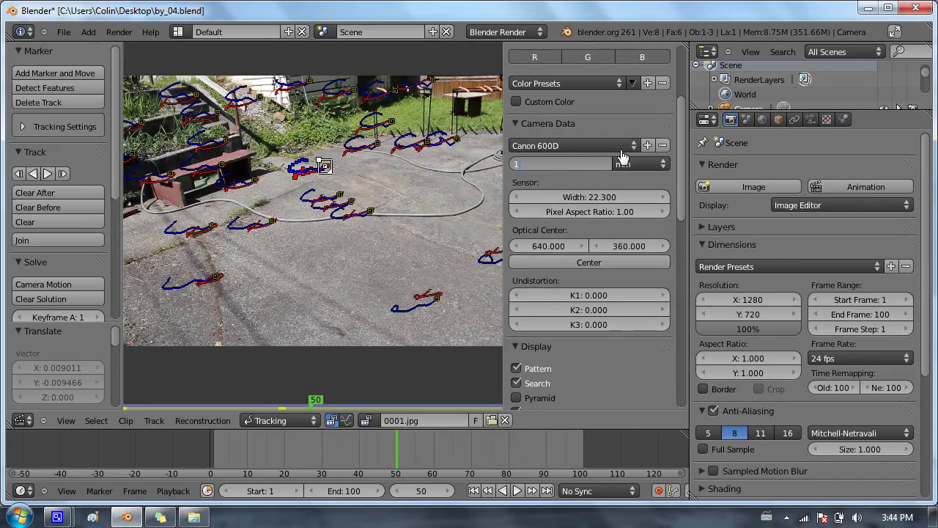
type("7")
key("Return")
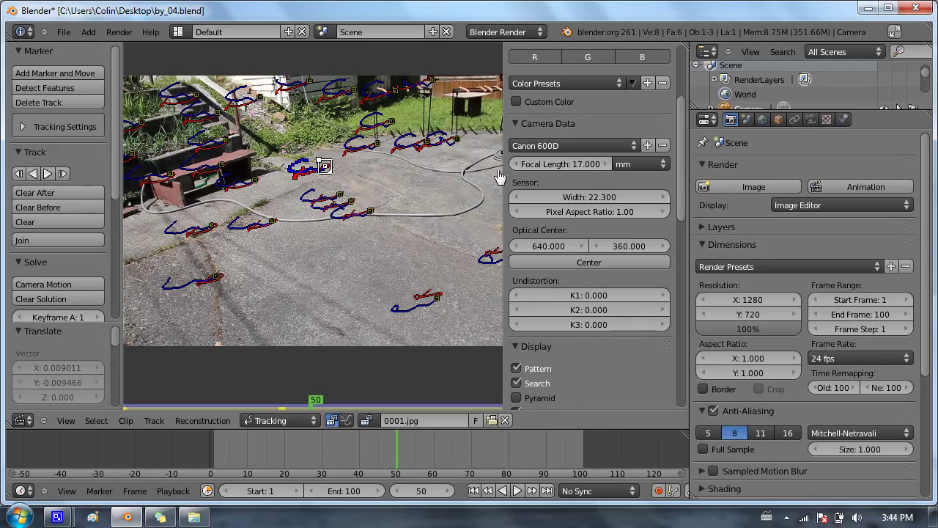
left_click_drag(506, 176, 529, 176)
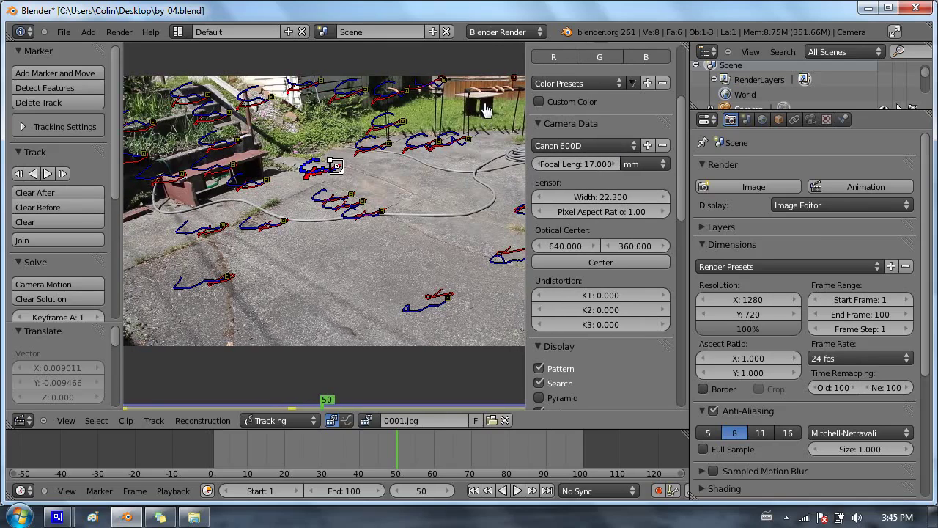
left_click(600, 261)
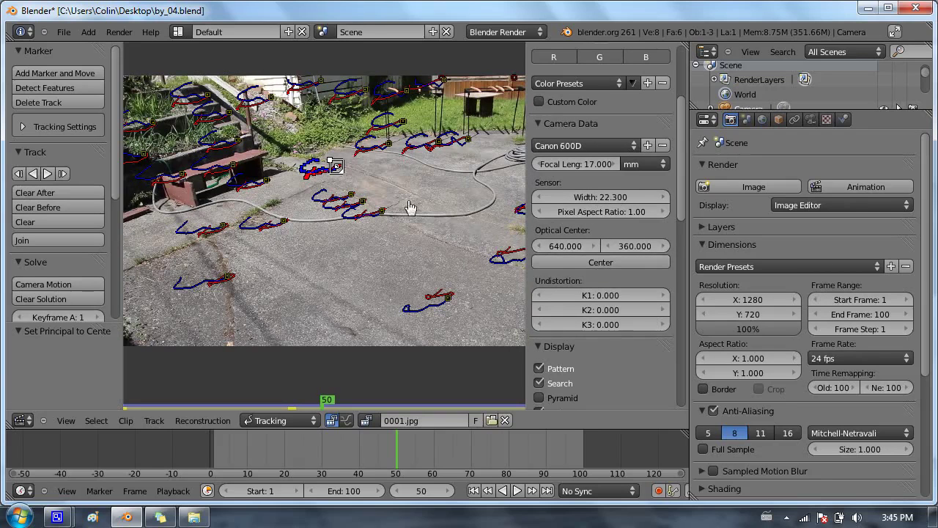
Bring the tracked footage back into view and save the camera settings over by_04.blend
middle_click_drag(414, 200, 398, 184)
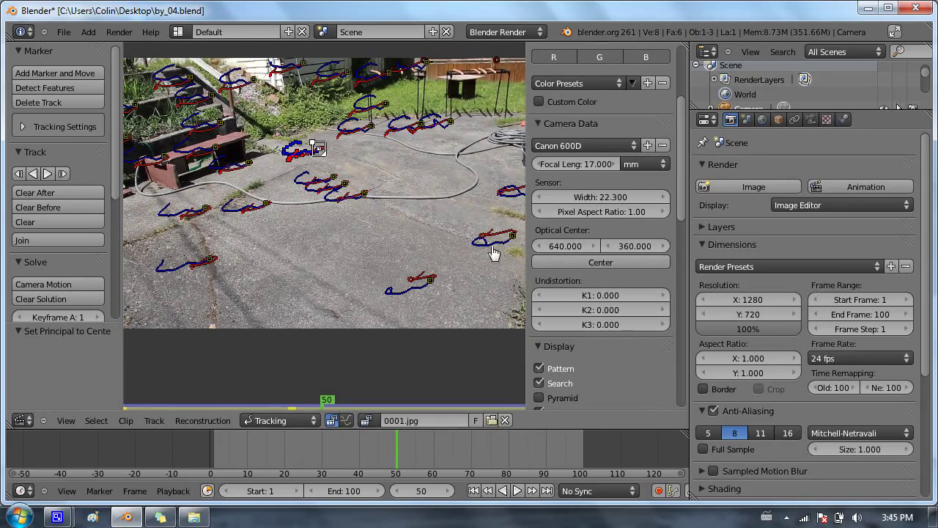
middle_click_drag(422, 263, 456, 227)
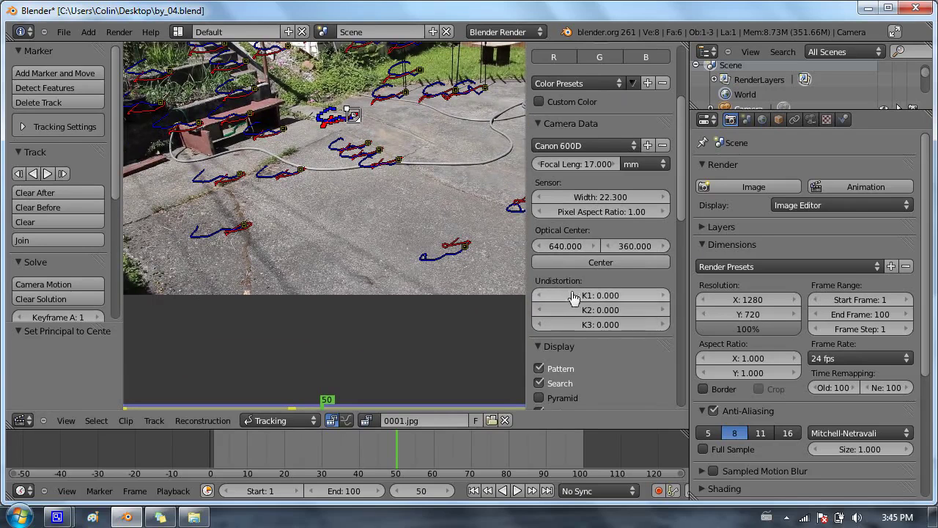
scroll(587, 249, "up", 2)
middle_click_drag(379, 143, 376, 230)
key("ctrl+s")
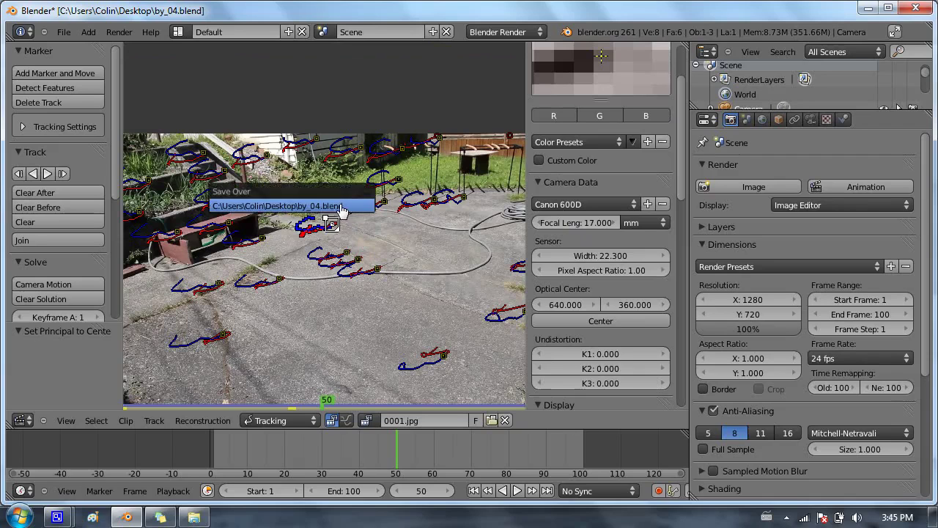
left_click(342, 208)
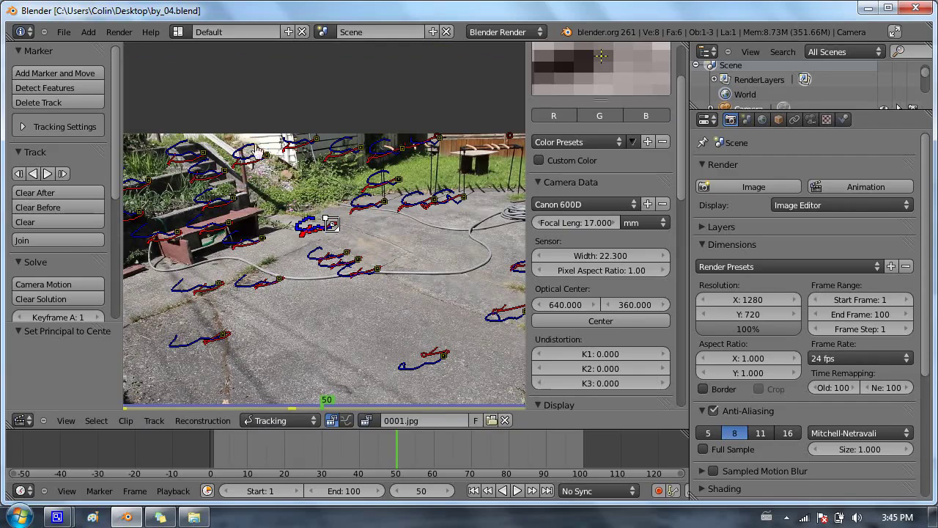
Switch the clip editor from Tracking to Reconstruction mode
left_click(279, 422)
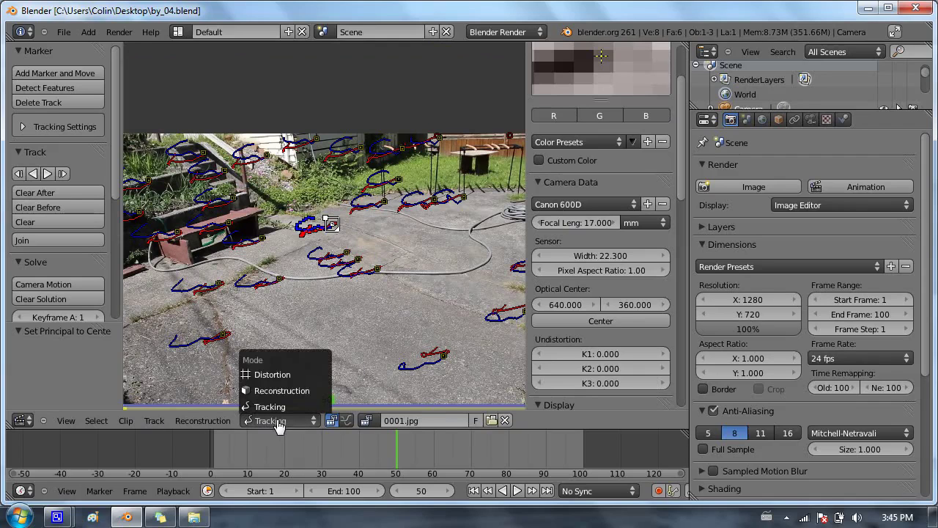
left_click(302, 390)
middle_click_drag(184, 244, 242, 178)
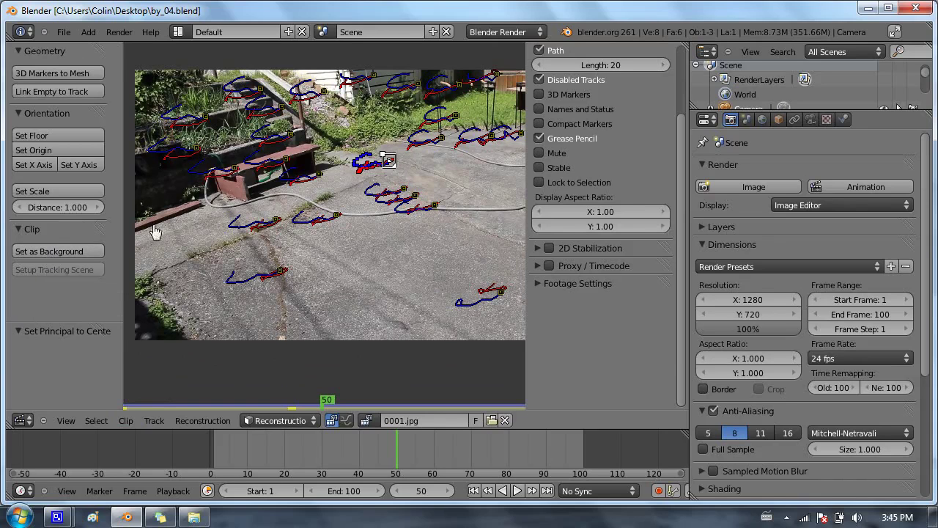
Split the clip editor into two areas and turn the new one into a 3D View with its tool shelf hidden
left_click_drag(687, 48, 434, 59)
left_click(447, 420)
left_click(462, 406)
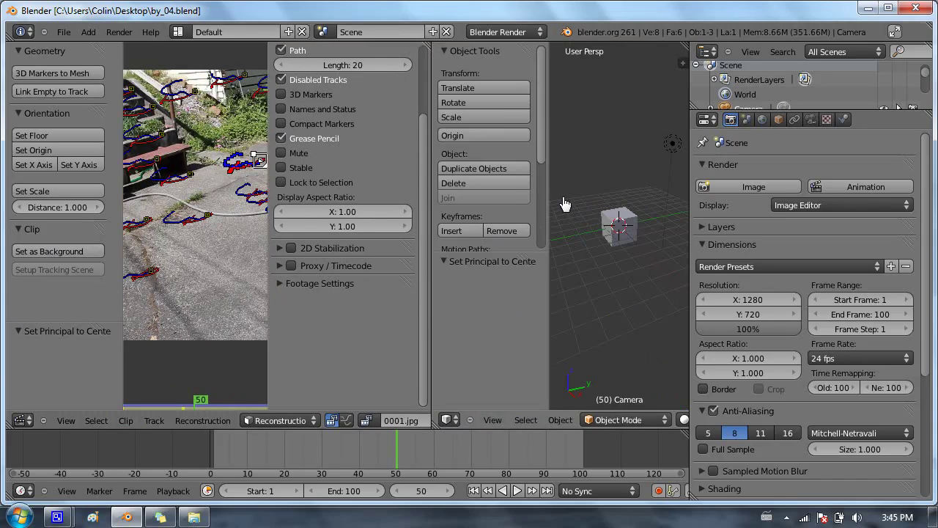
key("t")
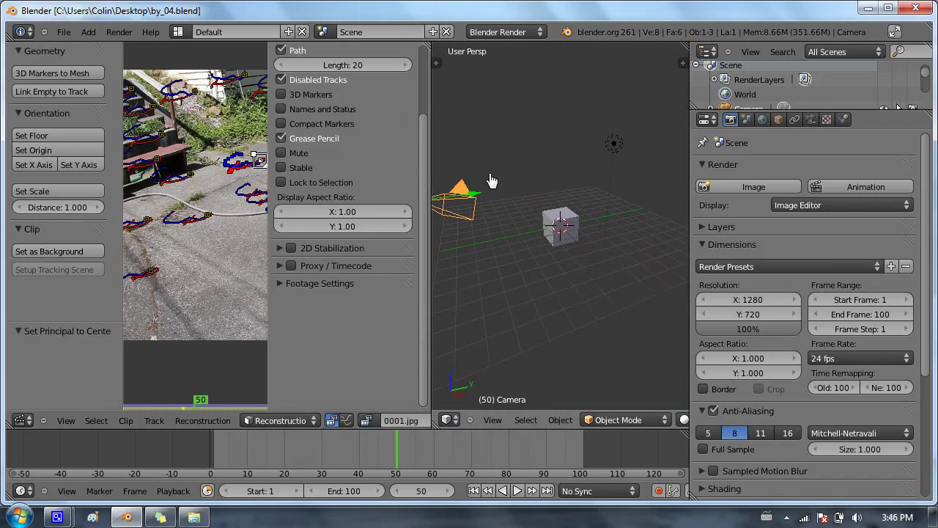
Check layer 2, return to layer 1 and show the 3D scene through the camera
key("2")
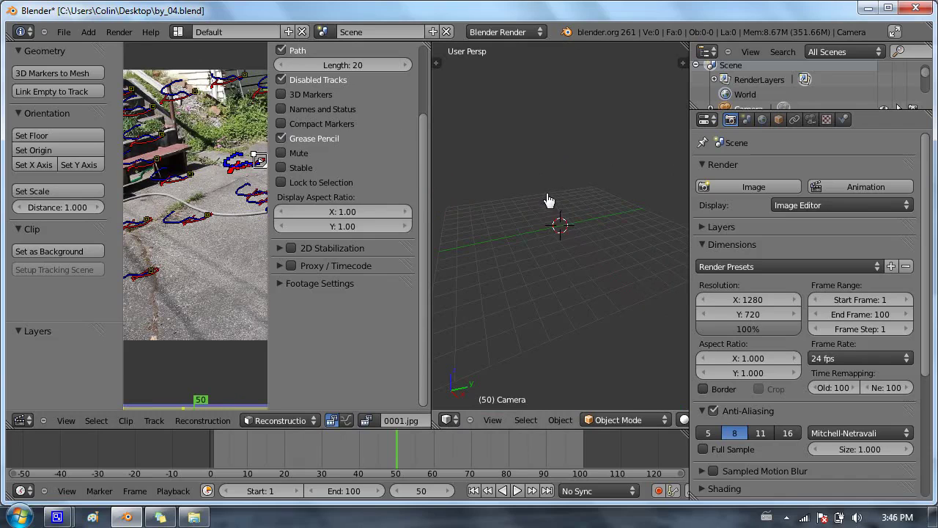
key("1")
left_click(492, 420)
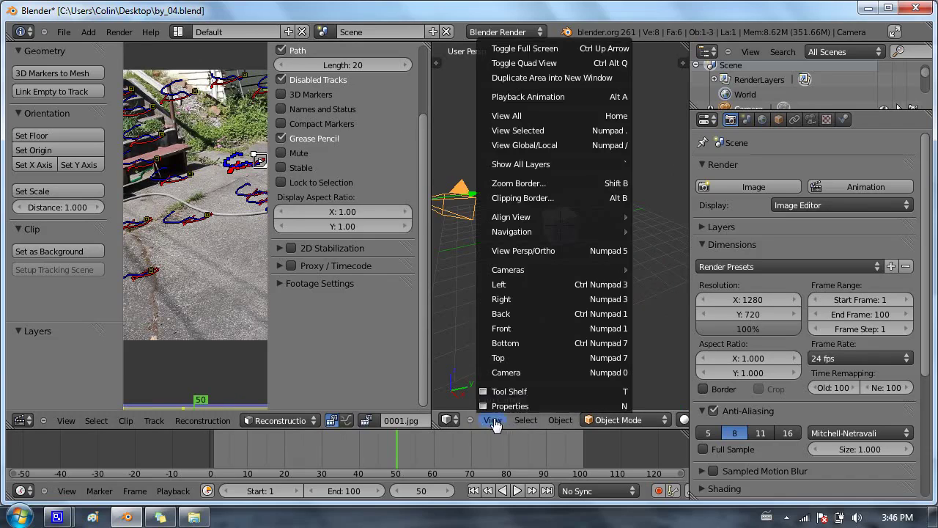
mouse_move(548, 274)
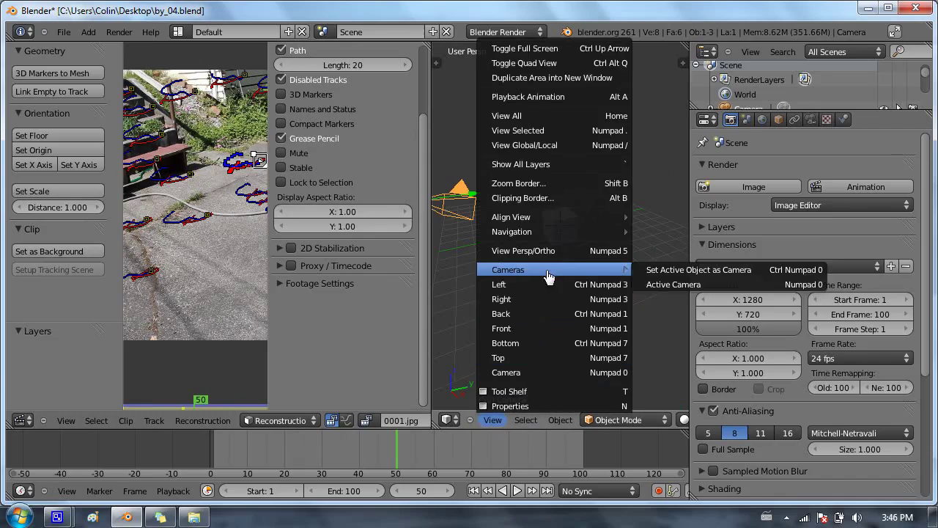
left_click(531, 374)
scroll(570, 275, "up", 1)
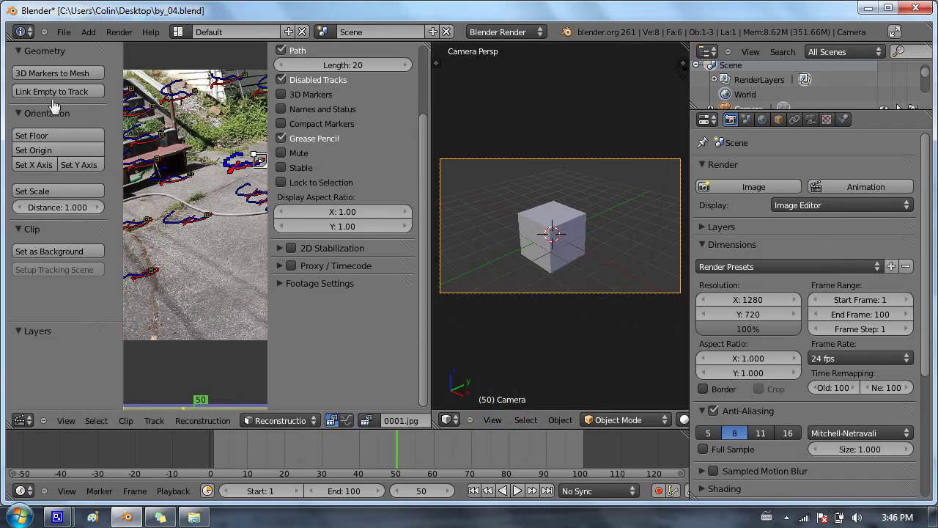
Set the clip as the camera view's background and scrub to frame 71 and back to frame 8 to check it
left_click(49, 252)
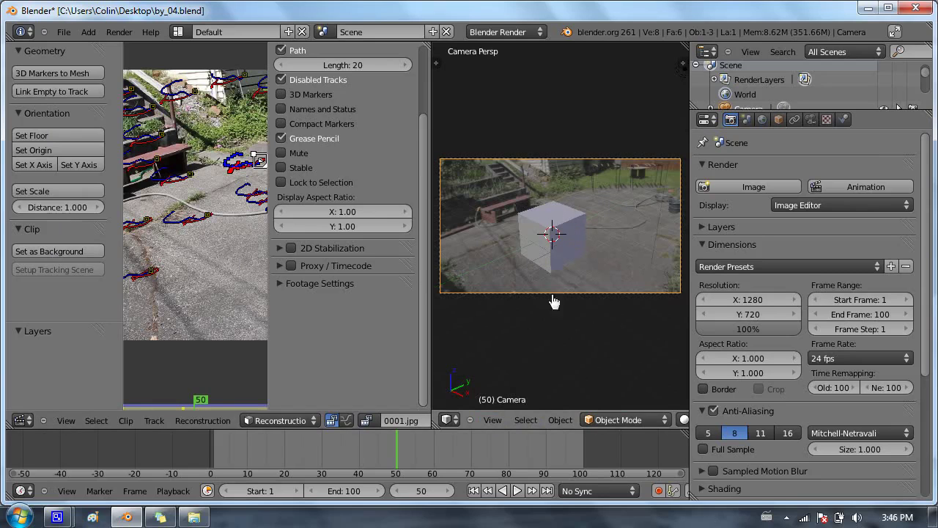
left_click_drag(393, 459, 475, 450)
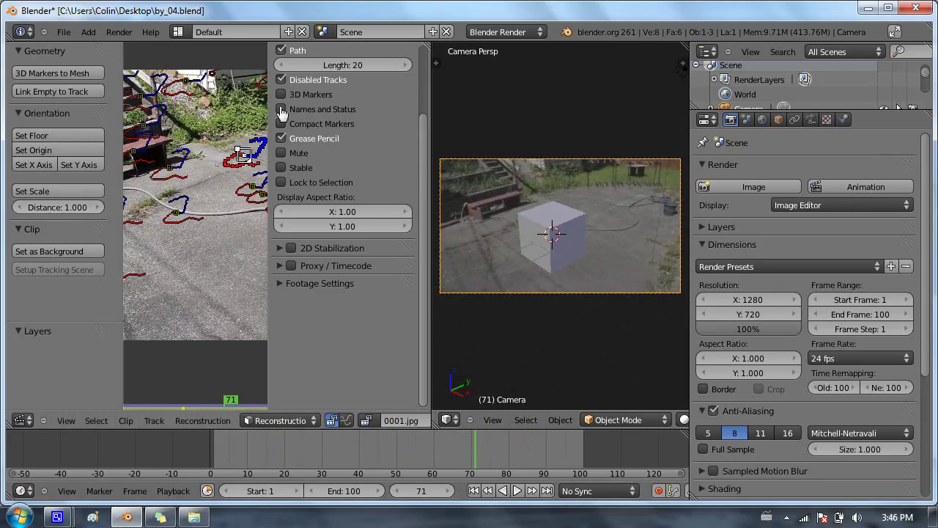
left_click_drag(348, 466, 240, 449)
Widen the clip editor, and enlarge the 3D View by narrowing the properties area beside it
left_click_drag(433, 142, 597, 129)
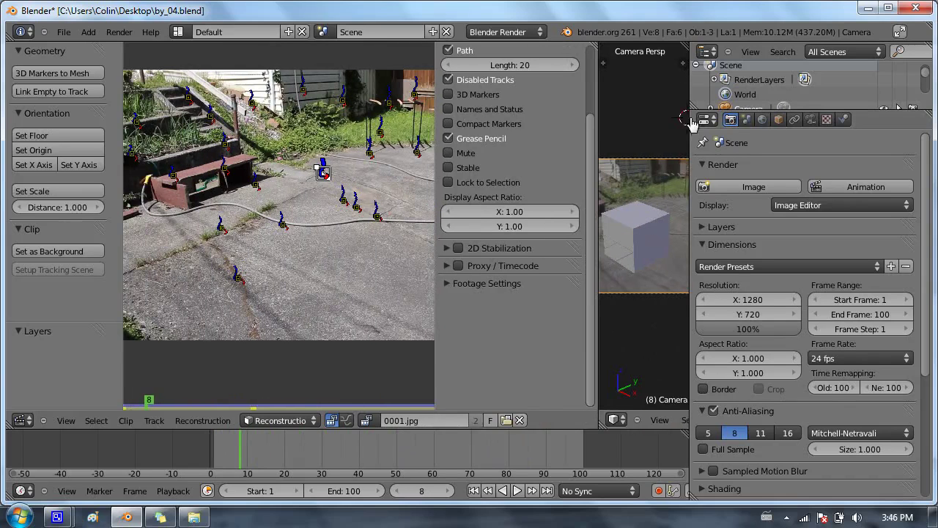
left_click_drag(689, 125, 834, 121)
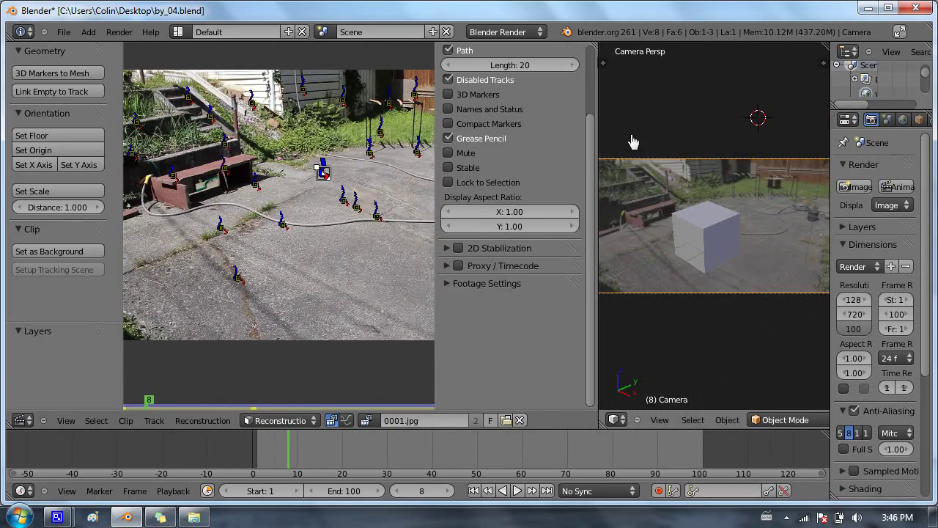
Widen the clip editor to show the whole patio footage and select all the tracking markers
left_click_drag(600, 125, 756, 119)
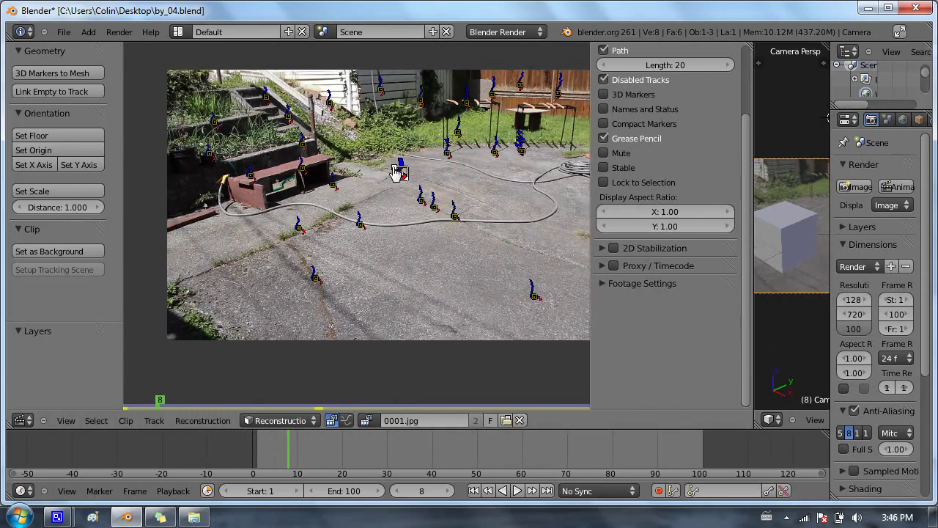
middle_click_drag(446, 152, 409, 140)
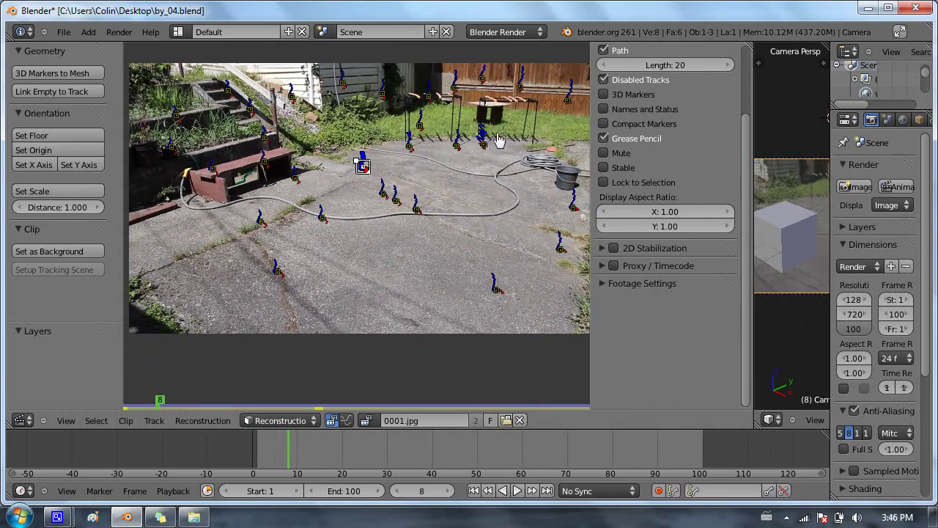
key("a")
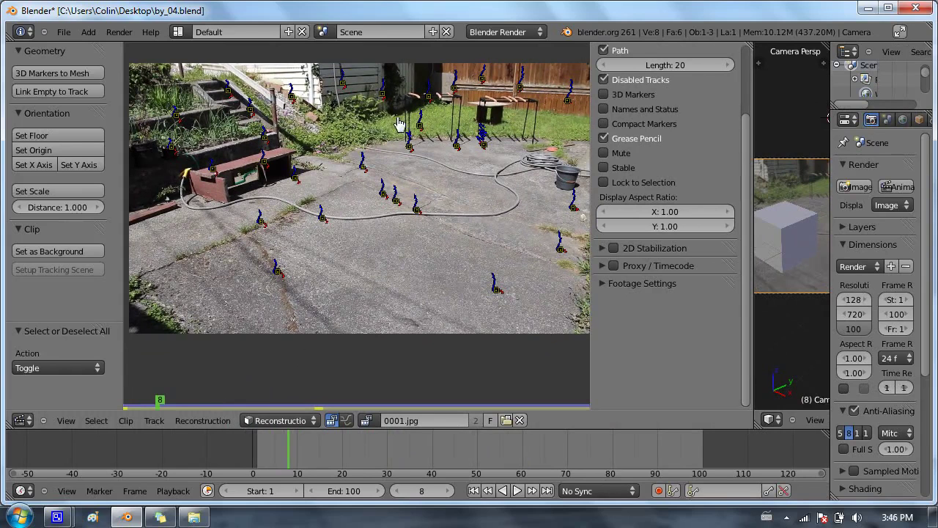
key("a")
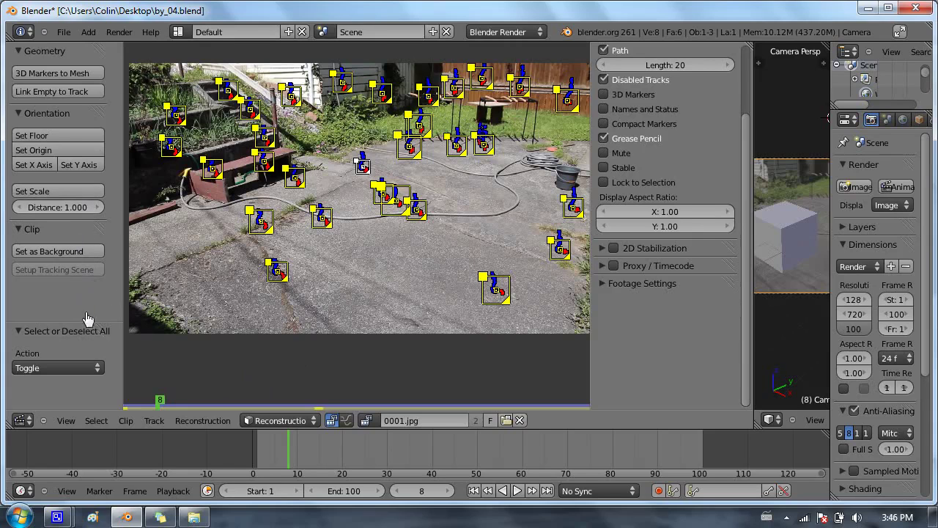
Solve the camera motion in Tracking mode with keyframes 1 and 30, and save over the existing blend file
scroll(697, 176, "up", 5)
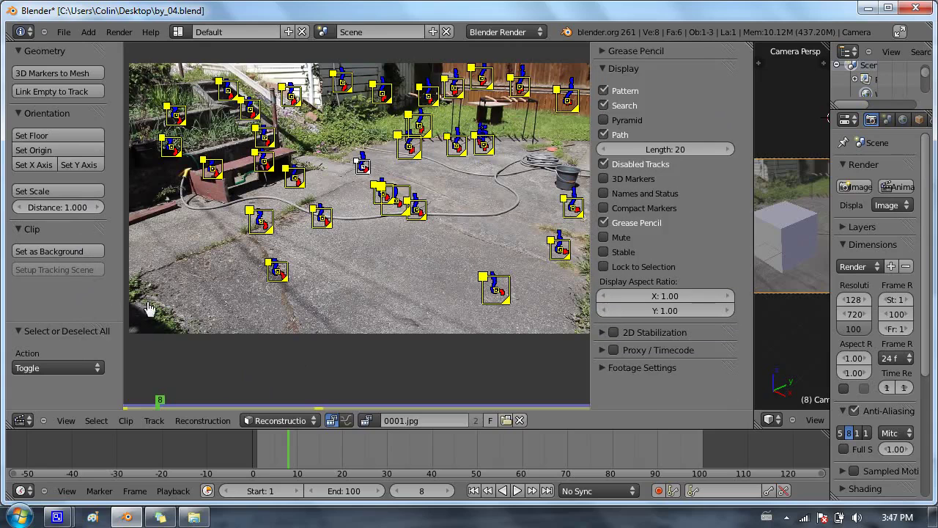
left_click(285, 422)
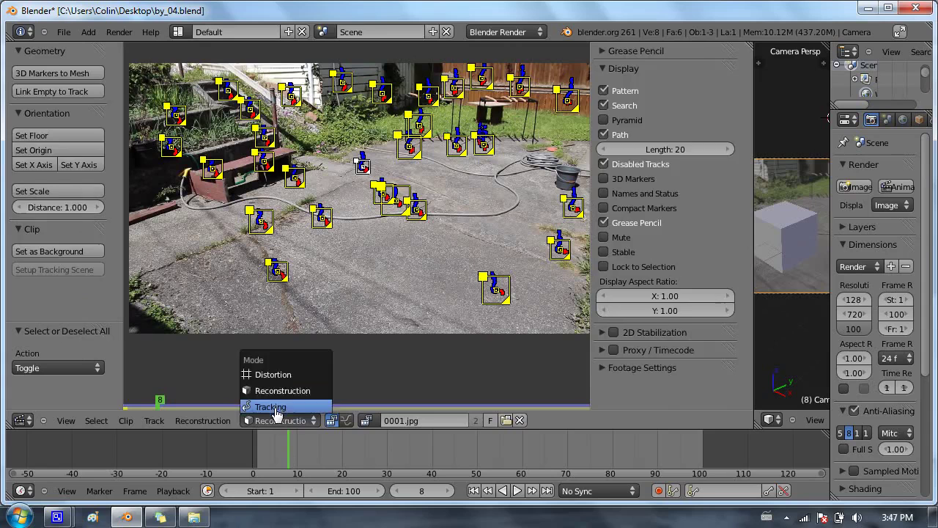
left_click(277, 408)
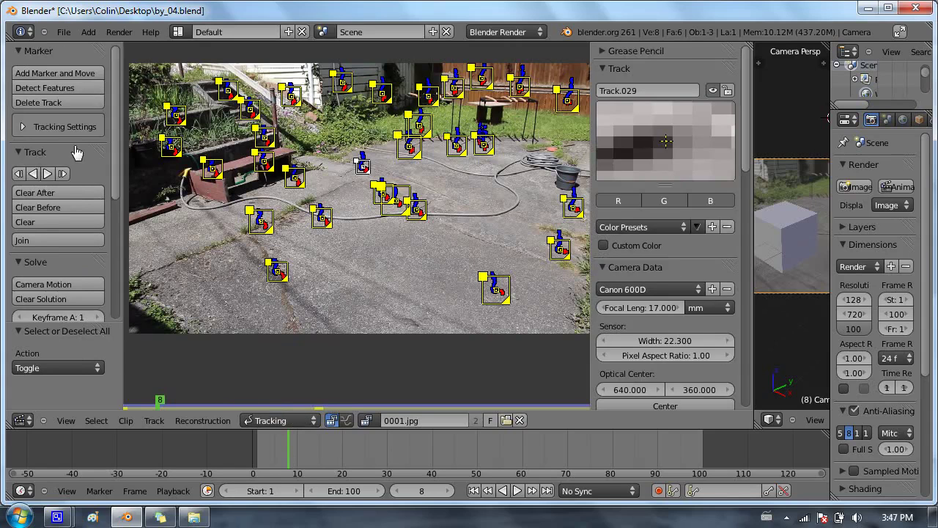
scroll(77, 151, "down", 2)
scroll(77, 170, "down", 2)
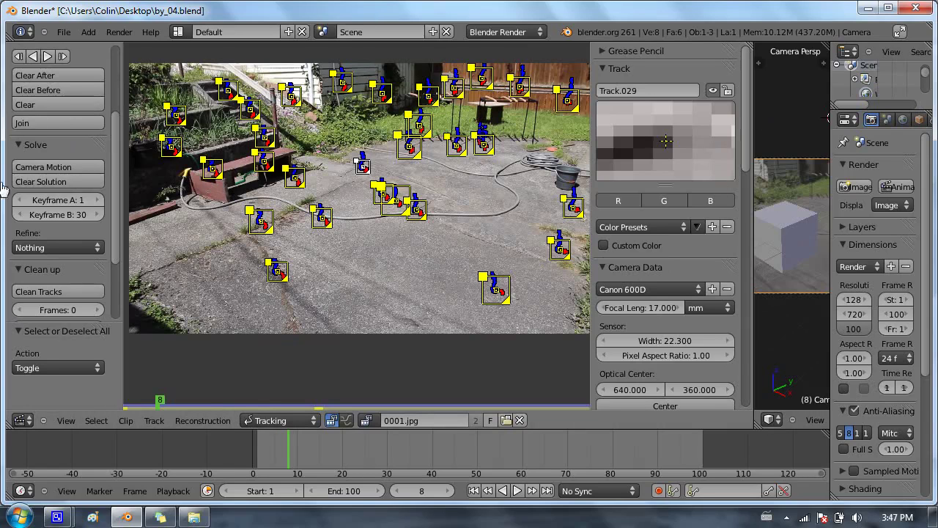
left_click(77, 169)
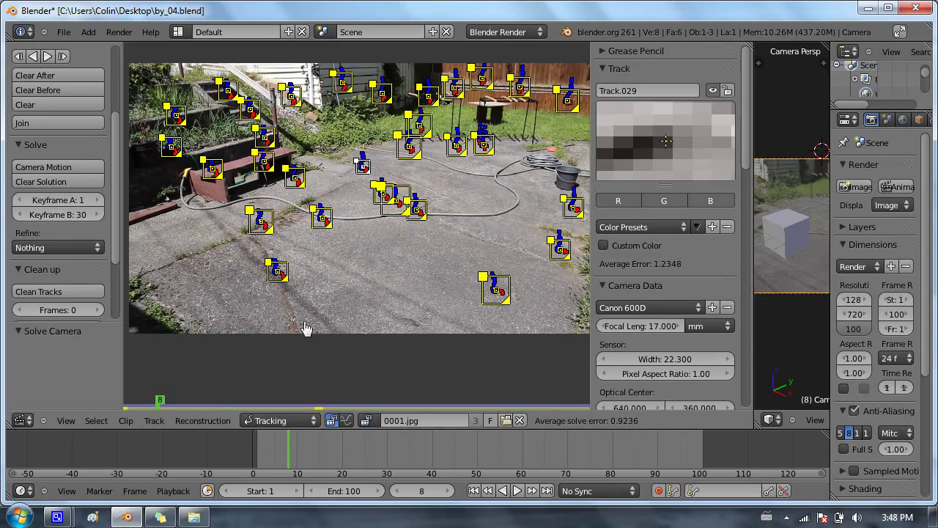
key("ctrl+s")
left_click(170, 97)
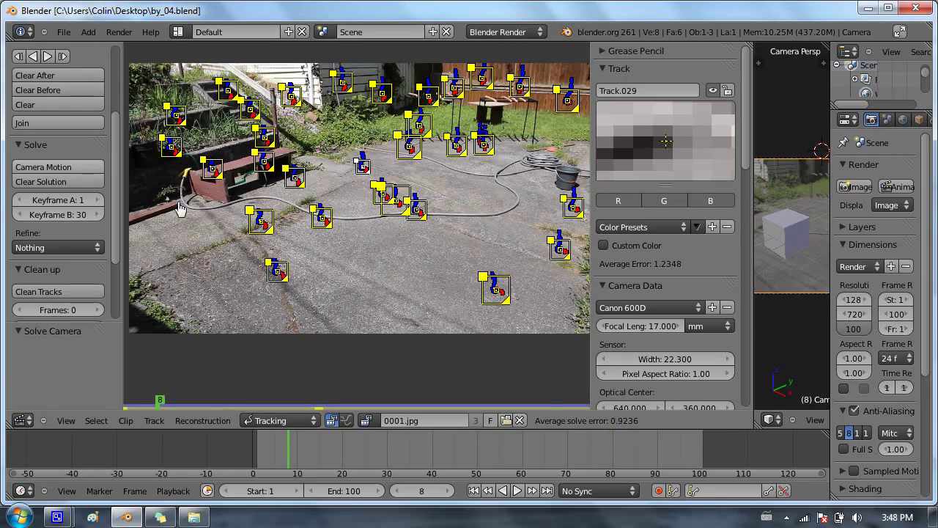
Toggle the marker selection and run Clean Tracks on all markers with frames 0 and error 0.000
left_click_drag(117, 140, 108, 217)
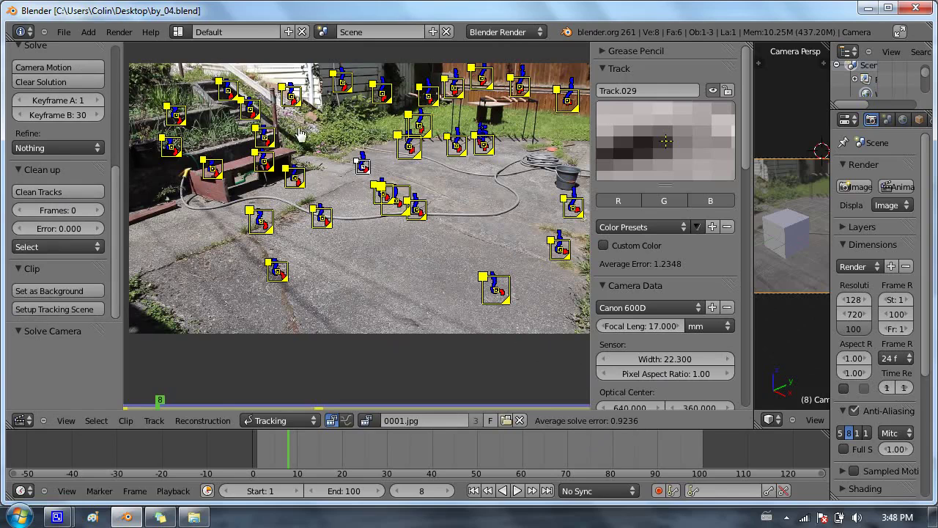
key("a")
key("a")
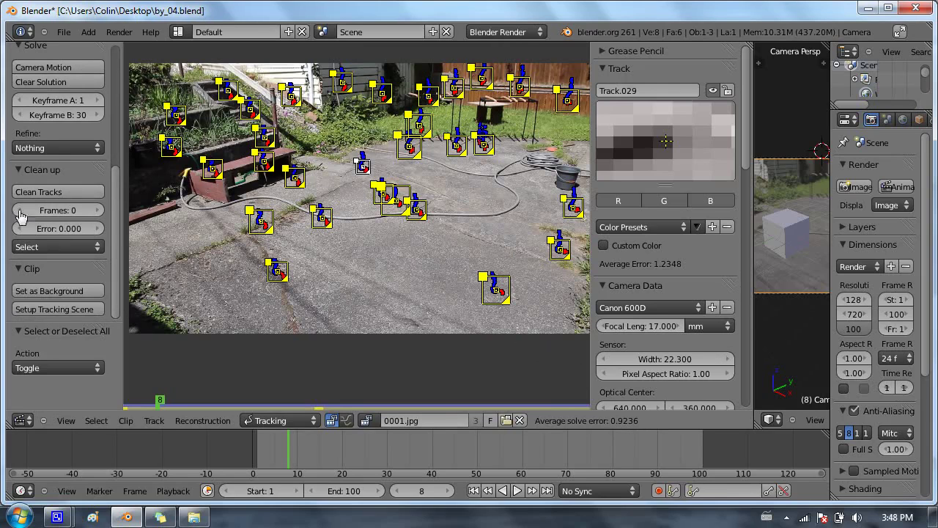
left_click(63, 192)
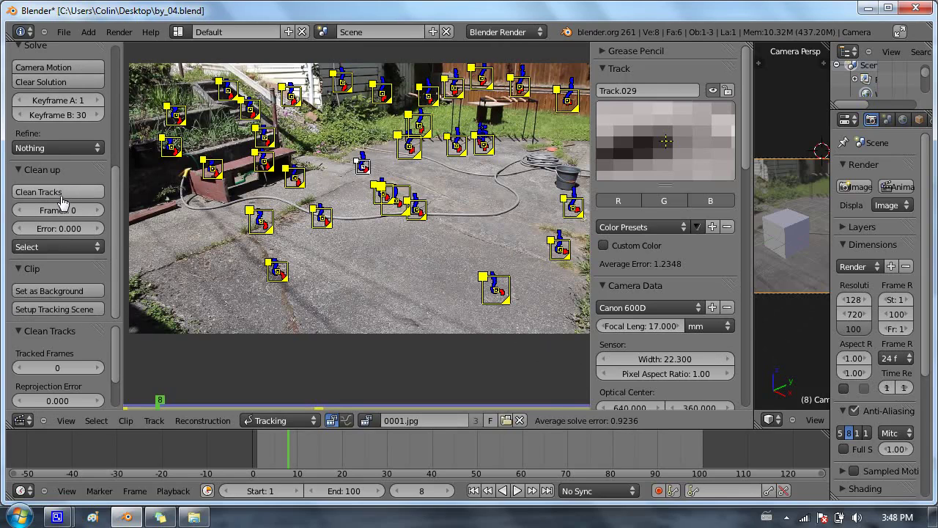
Clear the existing camera solution
scroll(63, 189, "up", 4)
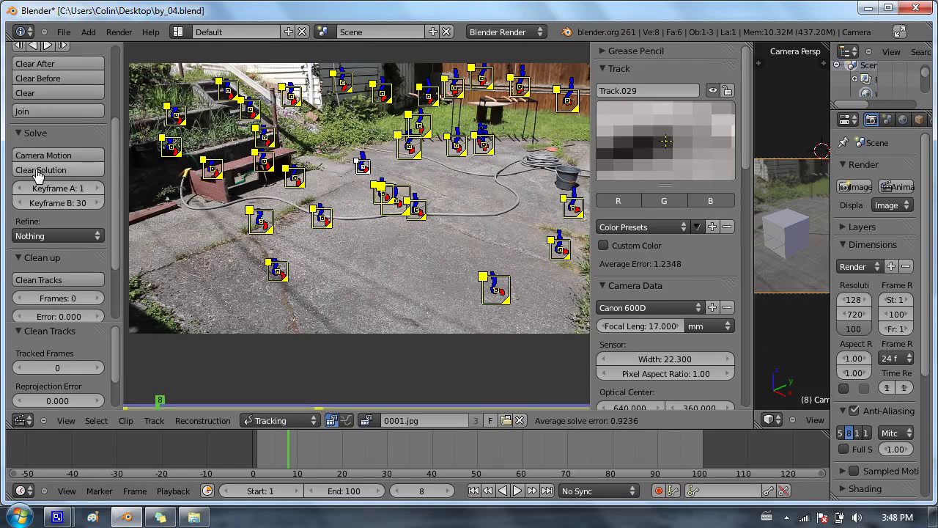
left_click(38, 173)
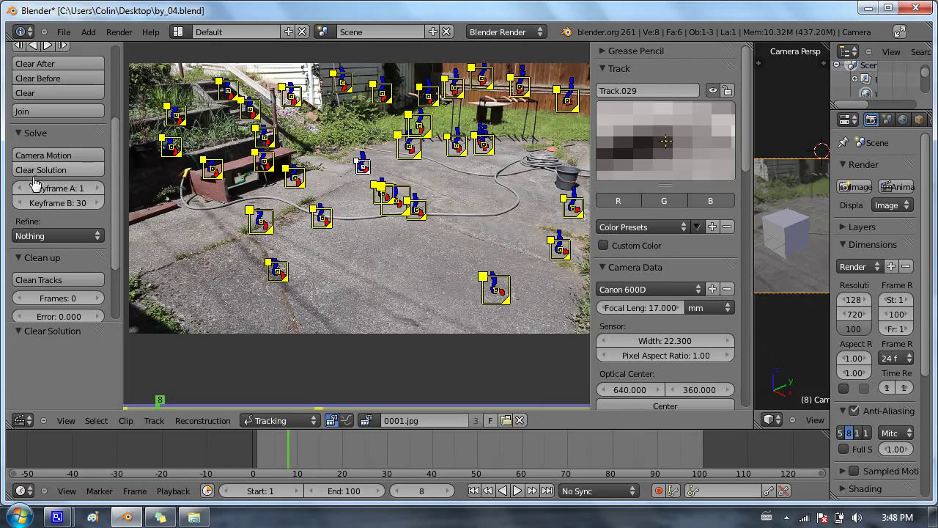
left_click(34, 239)
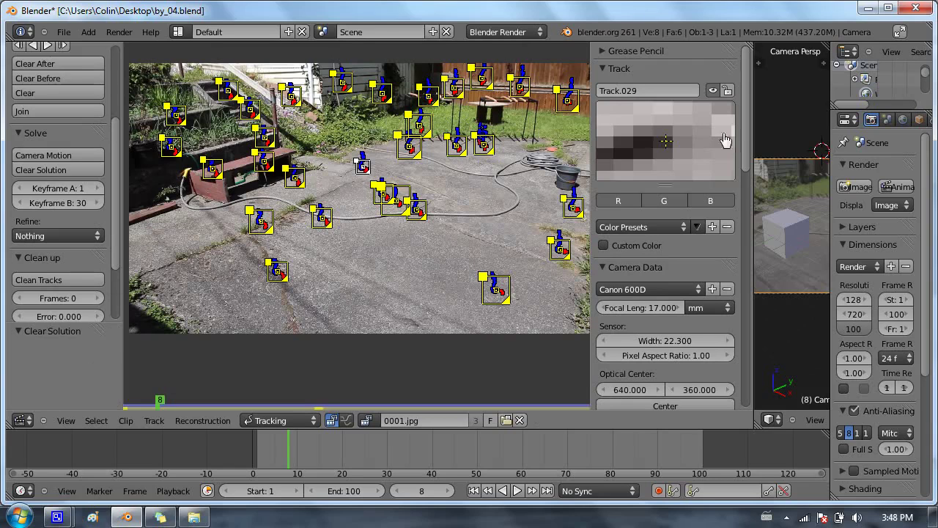
Solve the camera motion again, refining Focal length, K1, K2, and save over the existing blend file
scroll(745, 129, "down", 10)
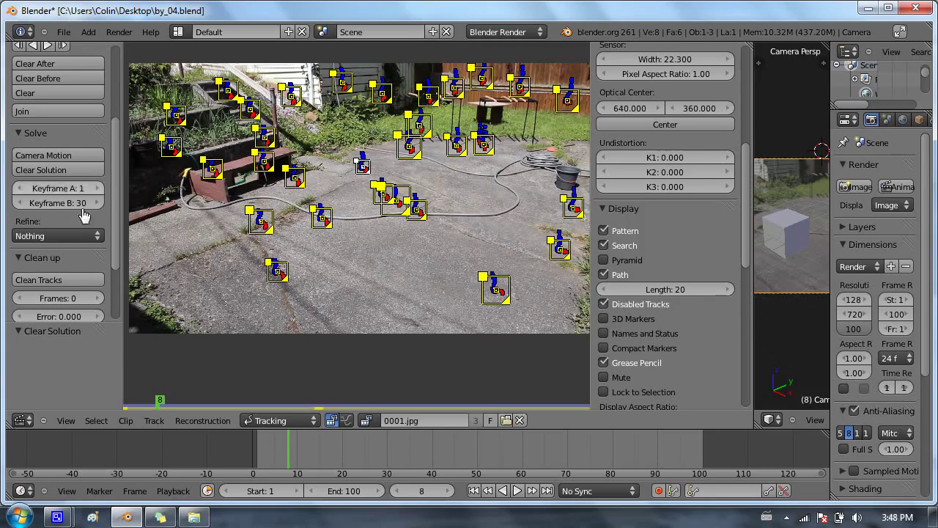
left_click(56, 238)
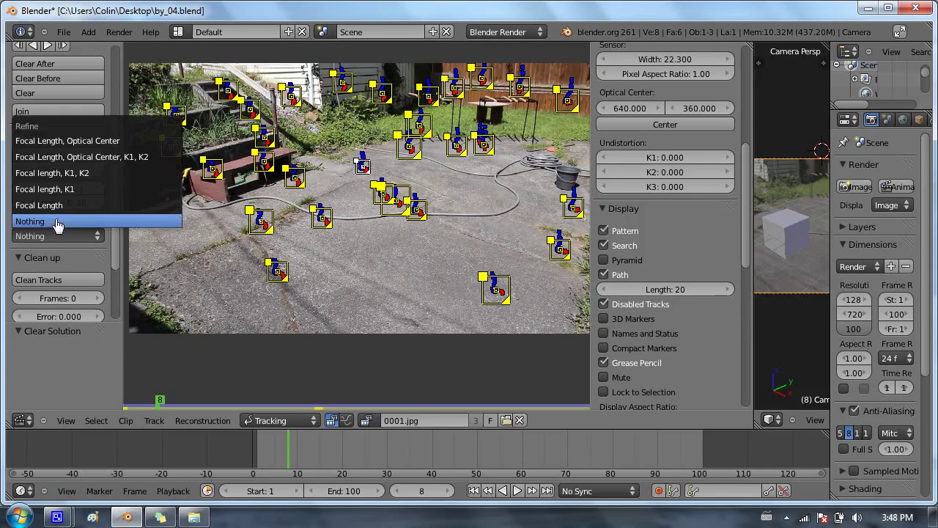
left_click(79, 173)
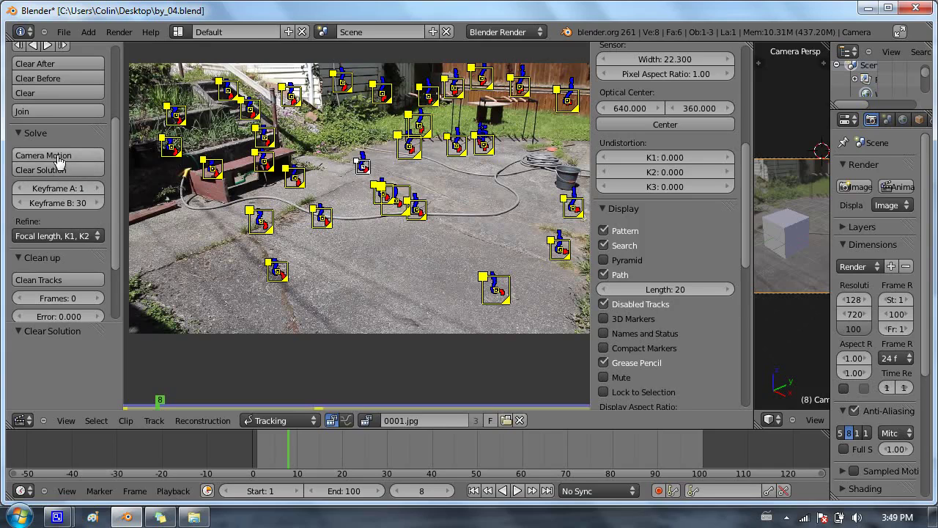
left_click(60, 156)
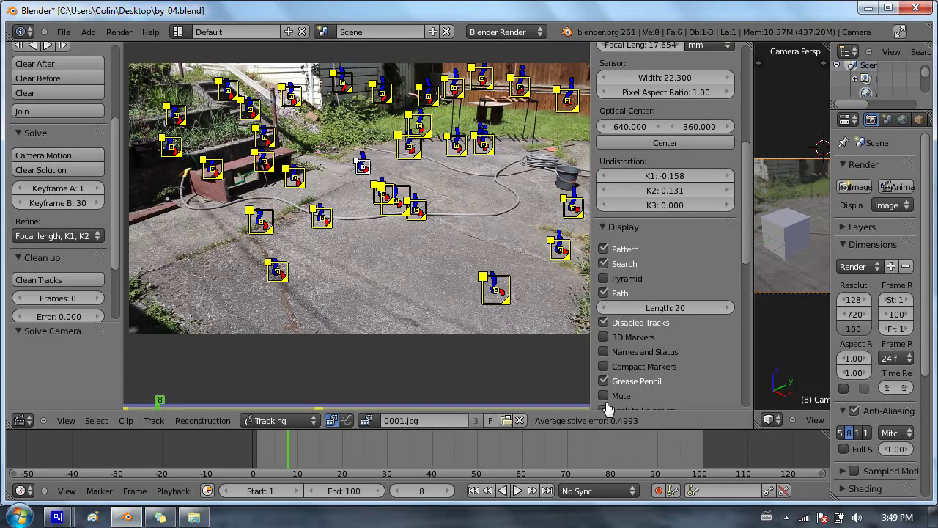
key("ctrl+s")
left_click(387, 137)
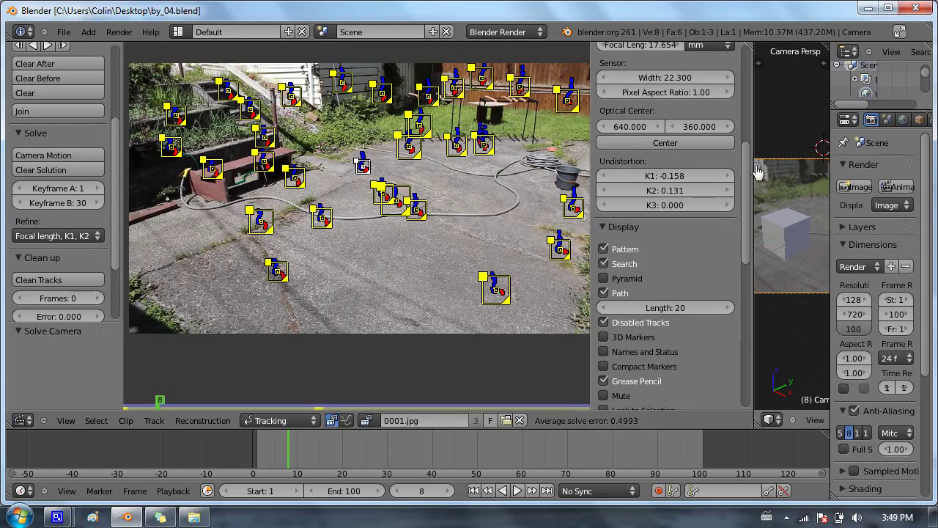
Enlarge the 3D View beside the clip editor and return the timeline to frame 1
left_click_drag(755, 158, 427, 143)
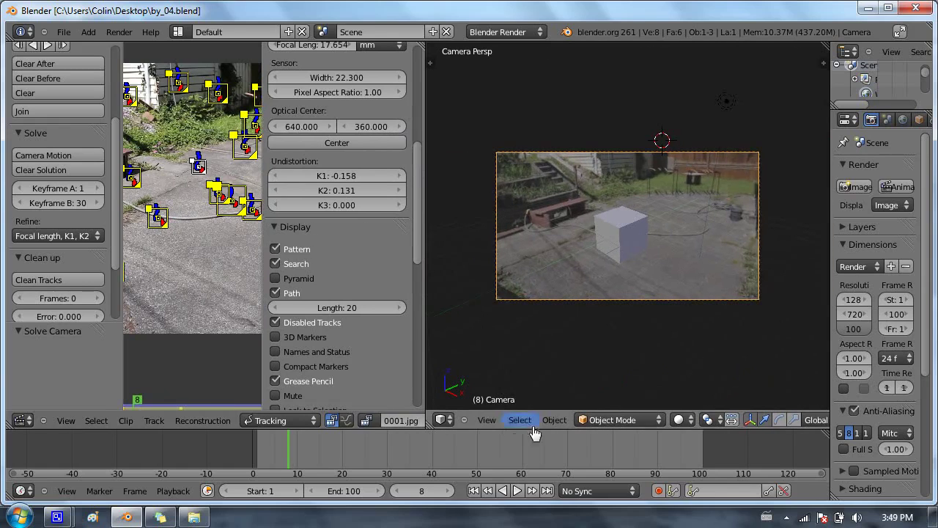
left_click_drag(325, 457, 261, 442)
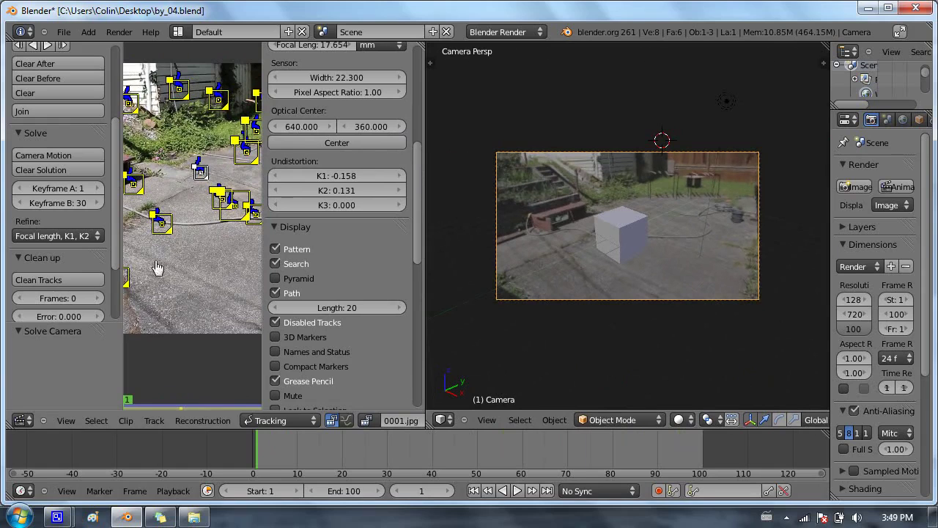
Switch the clip editor to Reconstruction mode and set up the tracking scene from the solved clip
left_click(288, 422)
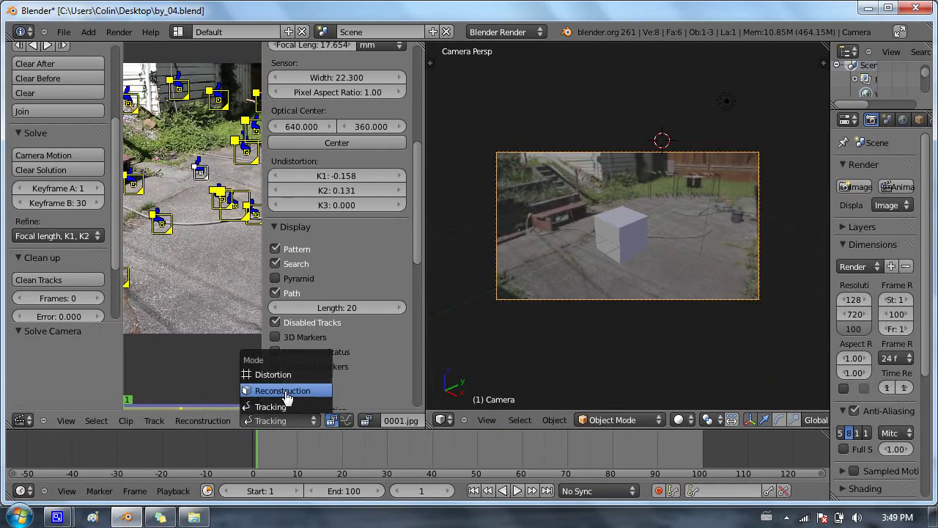
left_click(283, 391)
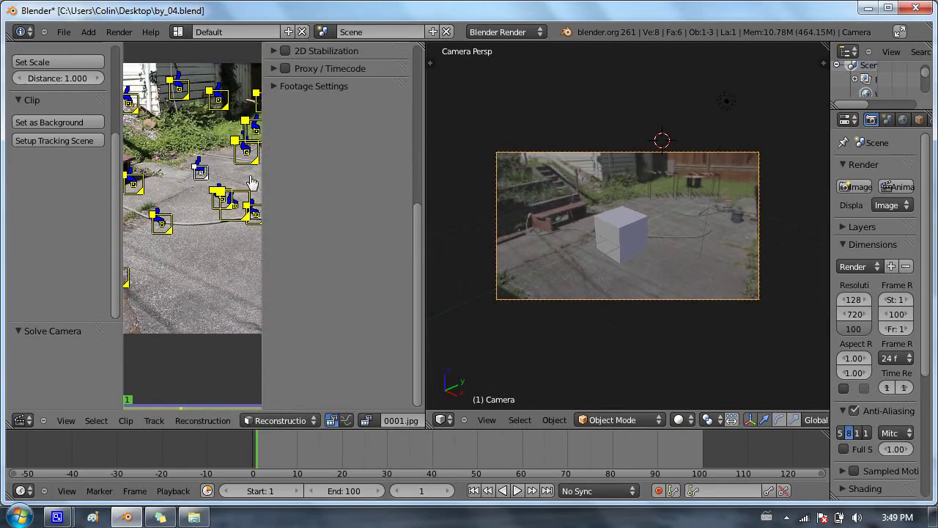
left_click(23, 420)
scroll(174, 141, "up", 4)
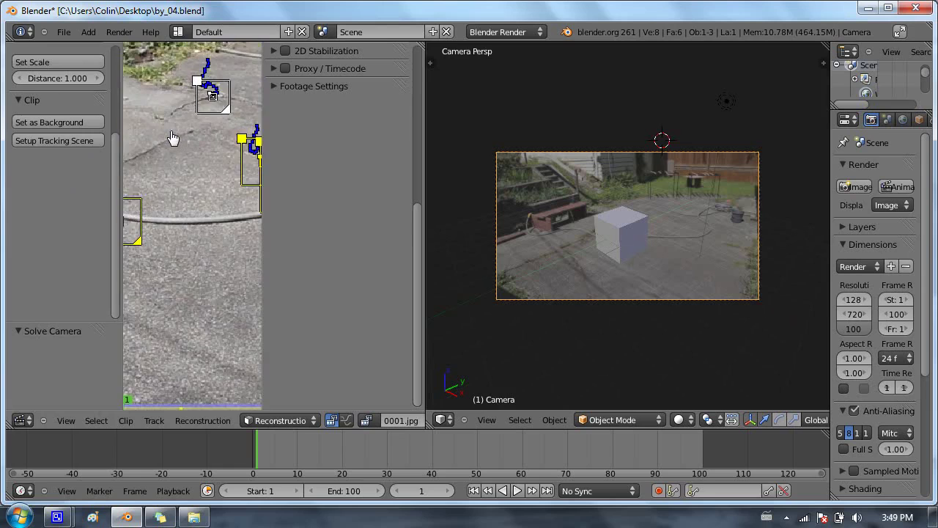
scroll(140, 154, "down", 1)
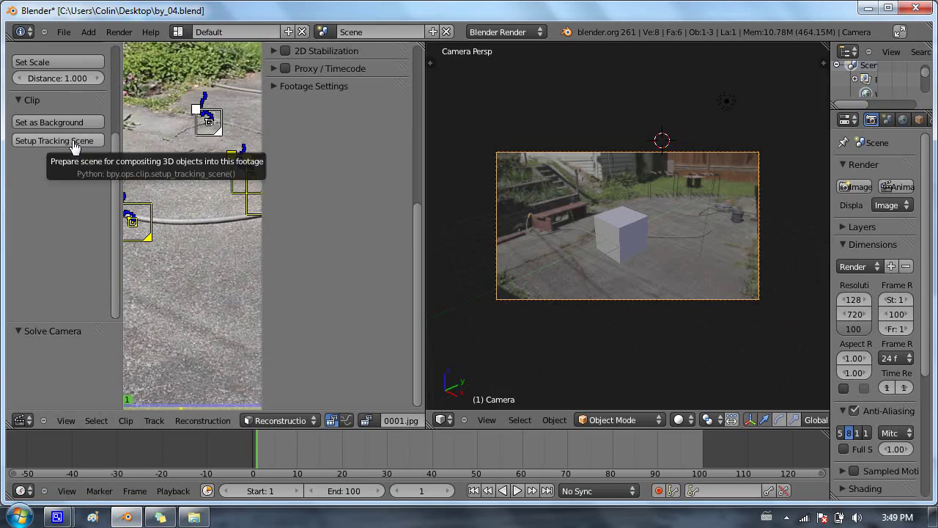
scroll(119, 151, "up", 3)
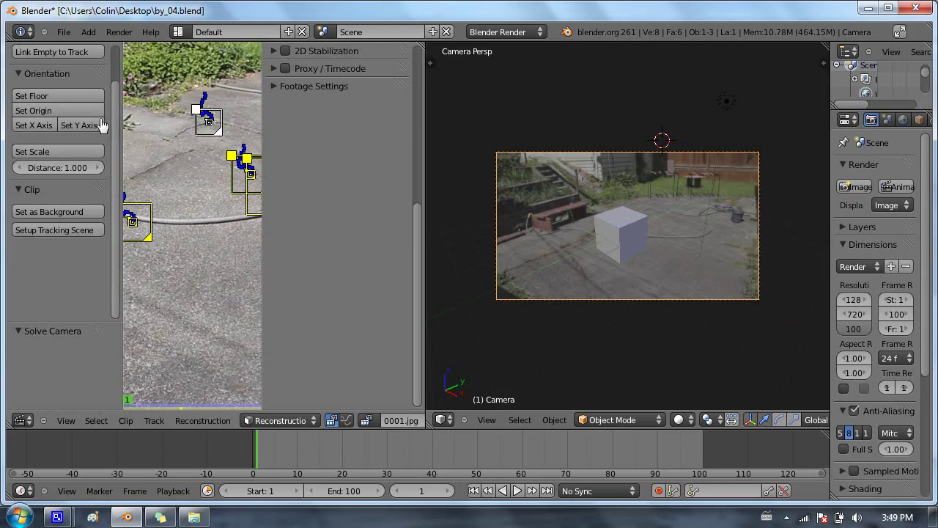
left_click(67, 233)
left_click(71, 230)
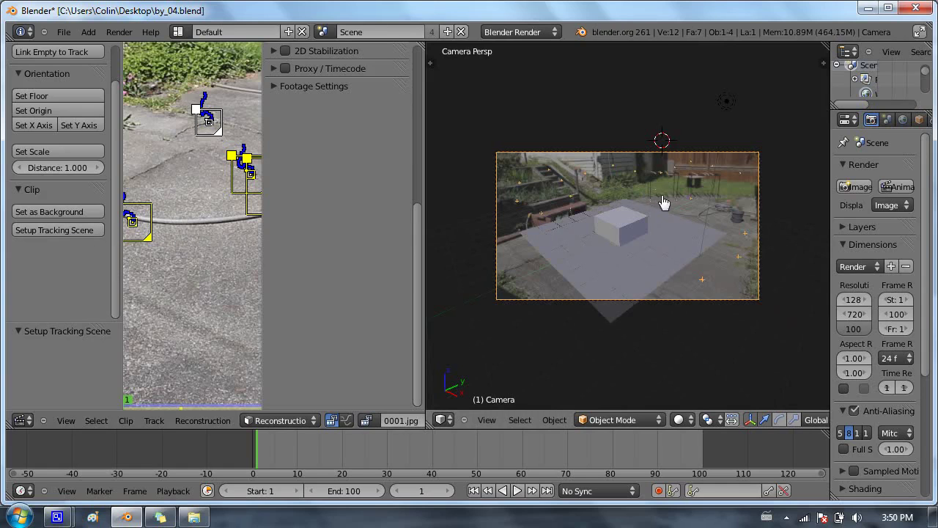
Scrub through the tracked scene to frame 46 and back to frame 21 to check the camera match
scroll(620, 173, "up", 2)
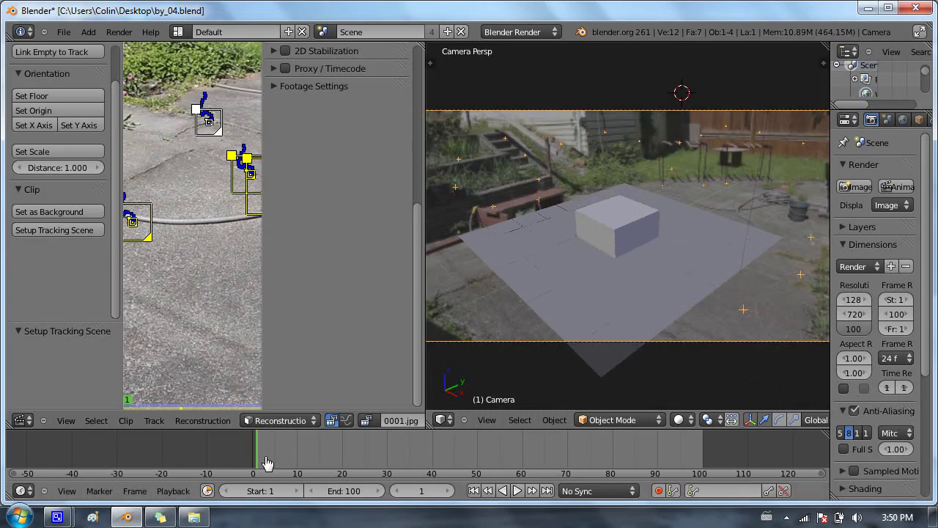
left_click_drag(262, 458, 460, 454)
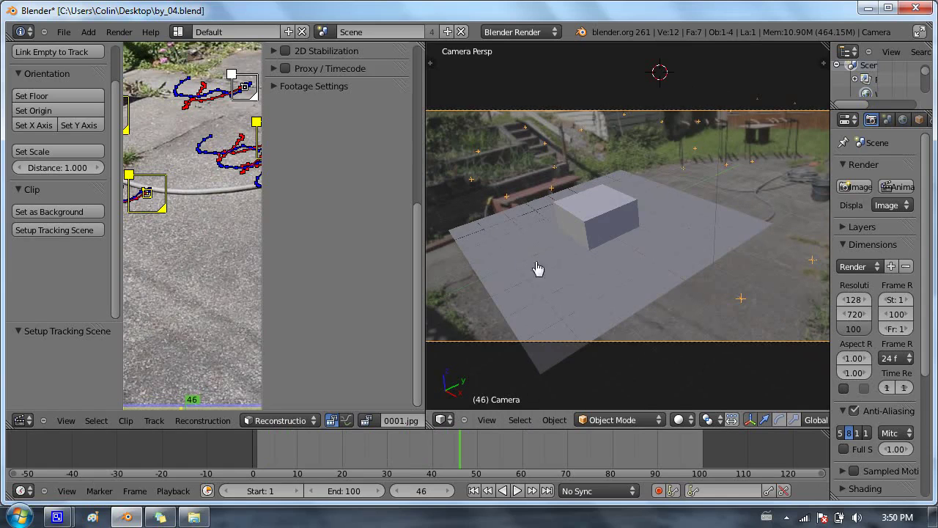
left_click_drag(456, 465, 347, 465)
Hide the ground plane in the 3D View
right_click(570, 253)
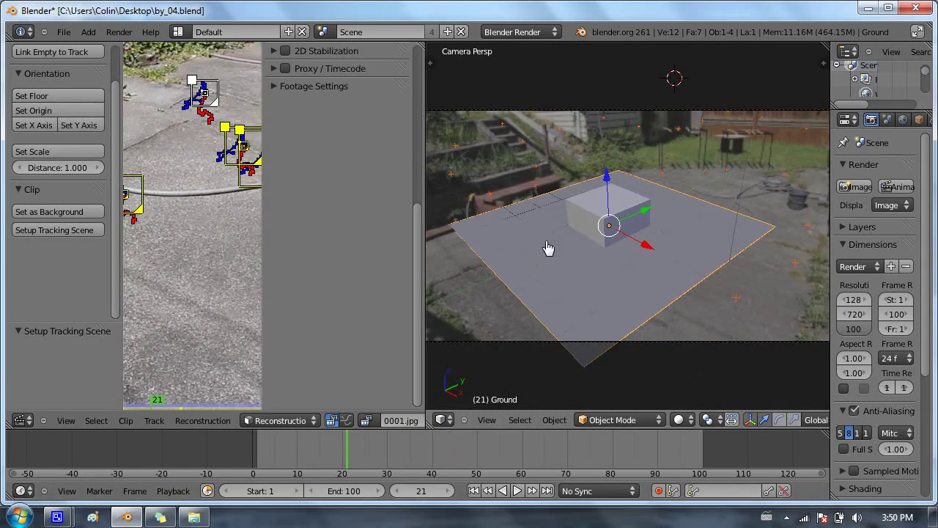
key("h")
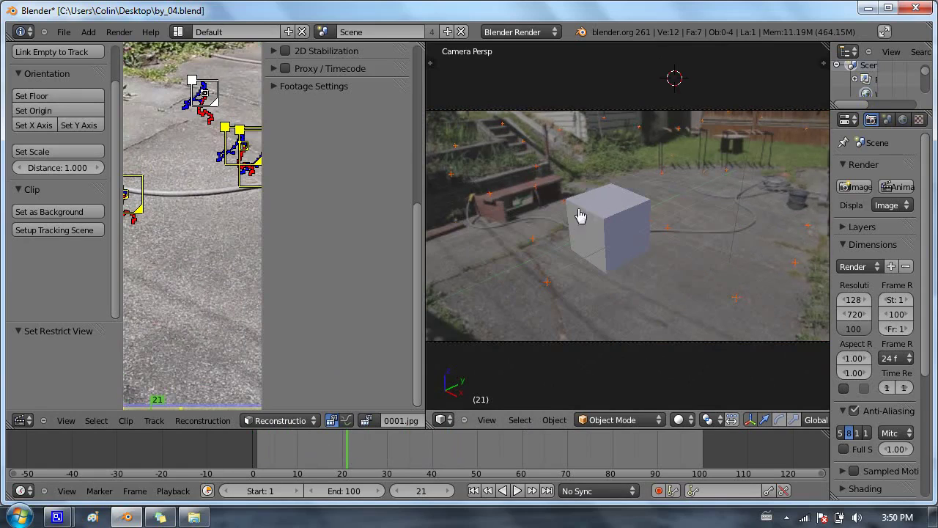
Select the cube and compare its position with the tracking points in the front view and the camera view
right_click(601, 215)
key("1")
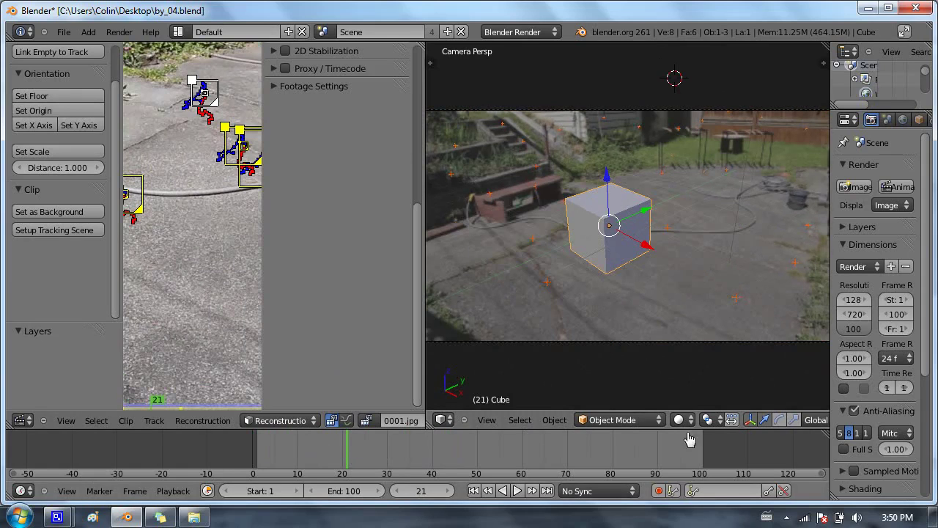
left_click(486, 420)
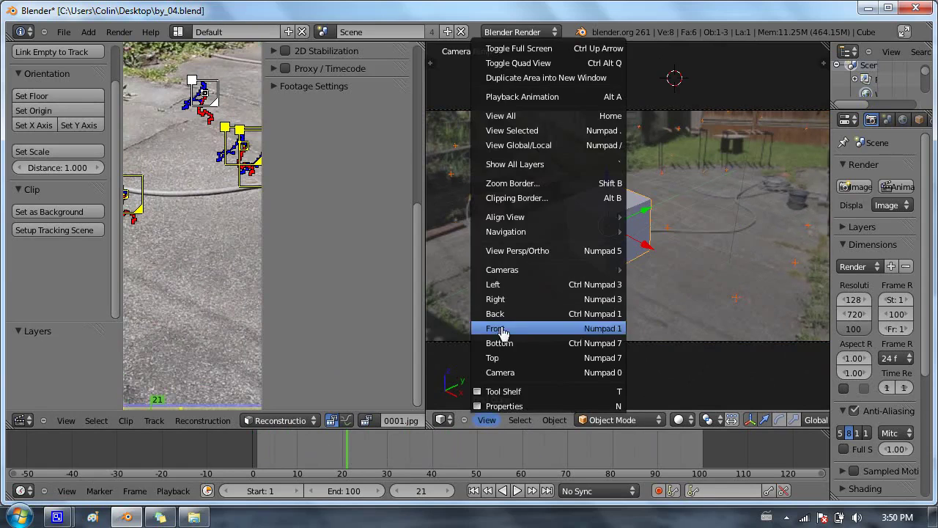
left_click(503, 328)
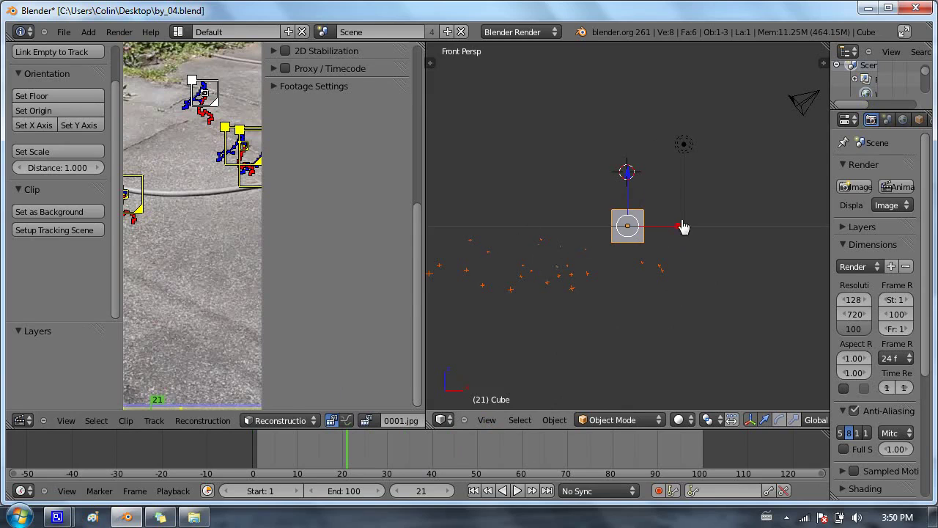
left_click(487, 419)
mouse_move(523, 272)
left_click(520, 372)
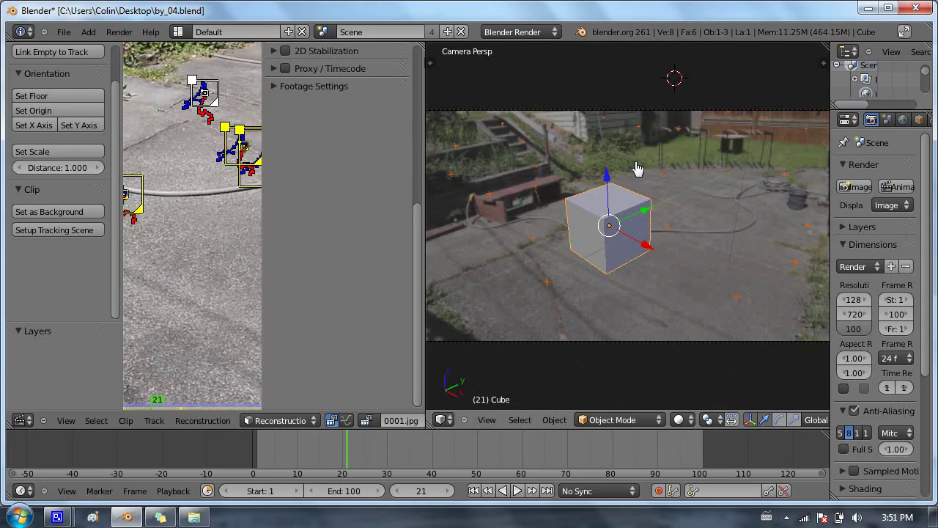
Set the opacity of the 0001.jpg background movie clip in the 3D View to 1.000
key("n")
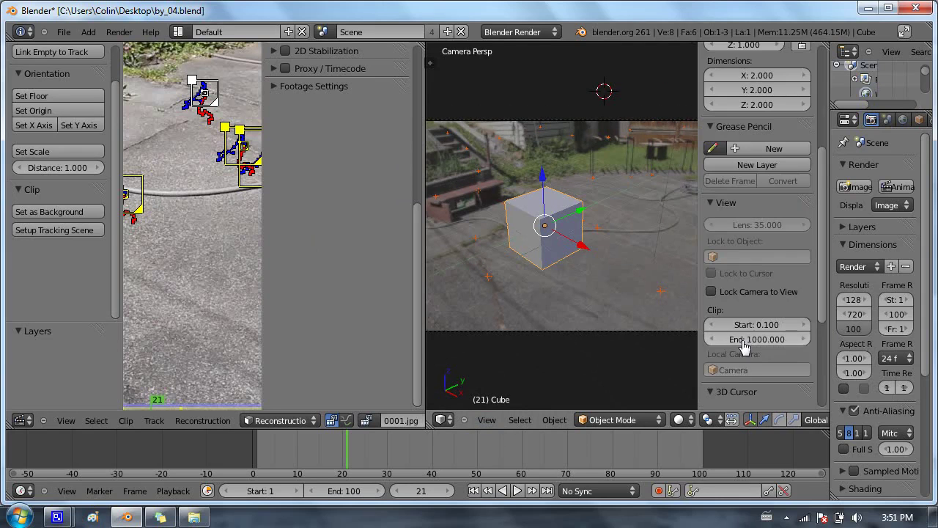
scroll(744, 341, "down", 3)
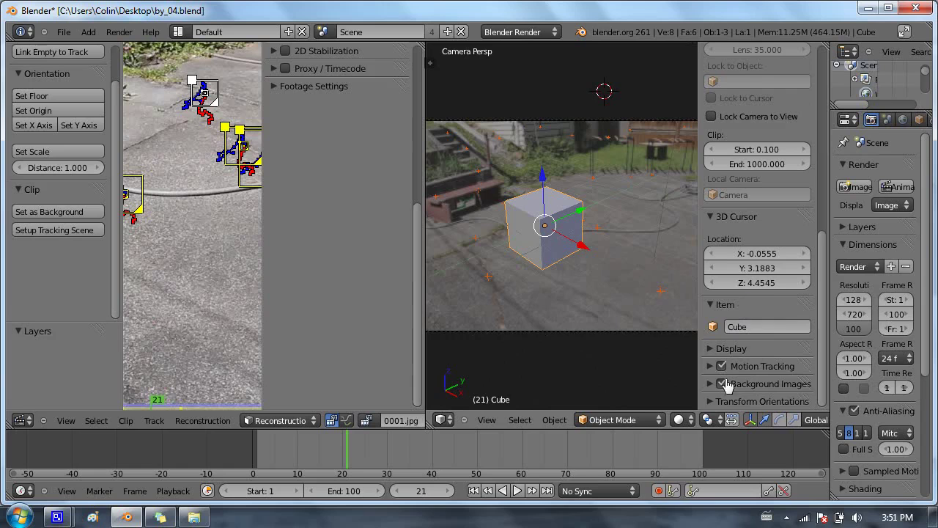
left_click(711, 392)
scroll(715, 352, "down", 3)
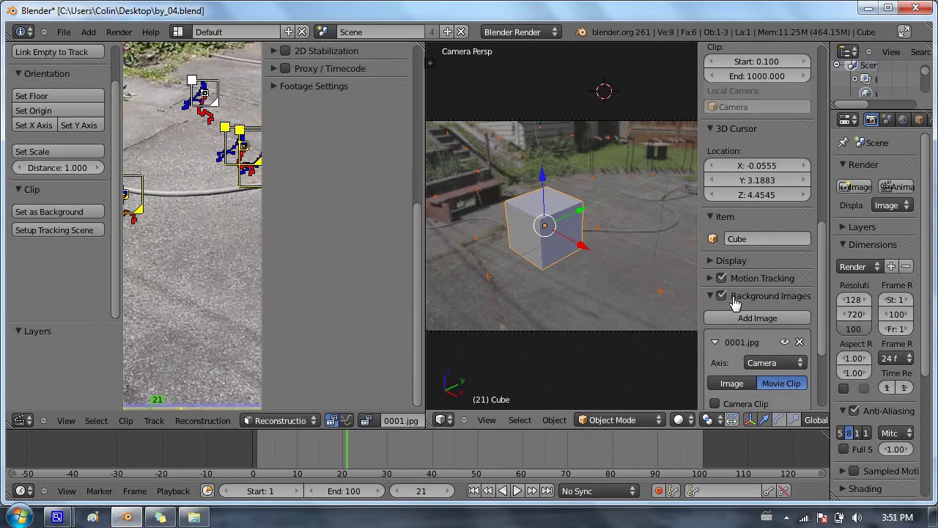
left_click(55, 212)
scroll(743, 295, "down", 5)
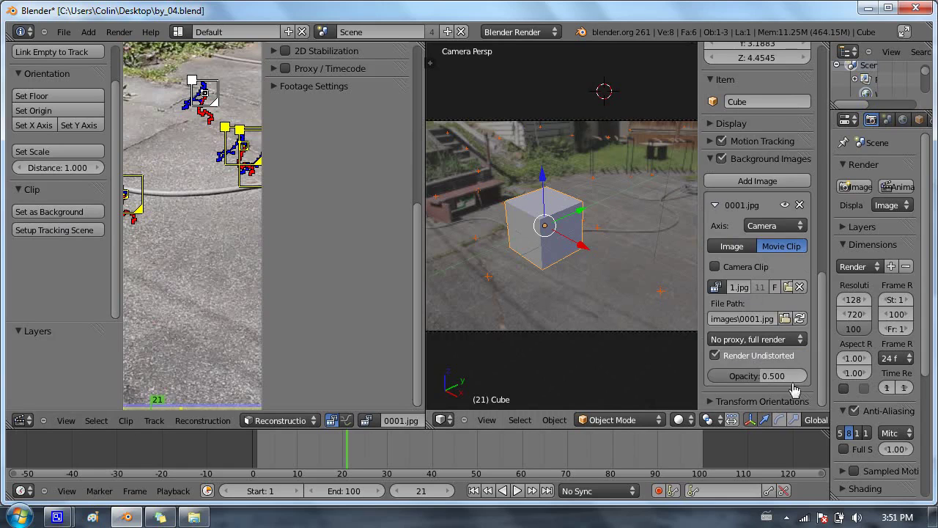
left_click_drag(762, 381, 812, 380)
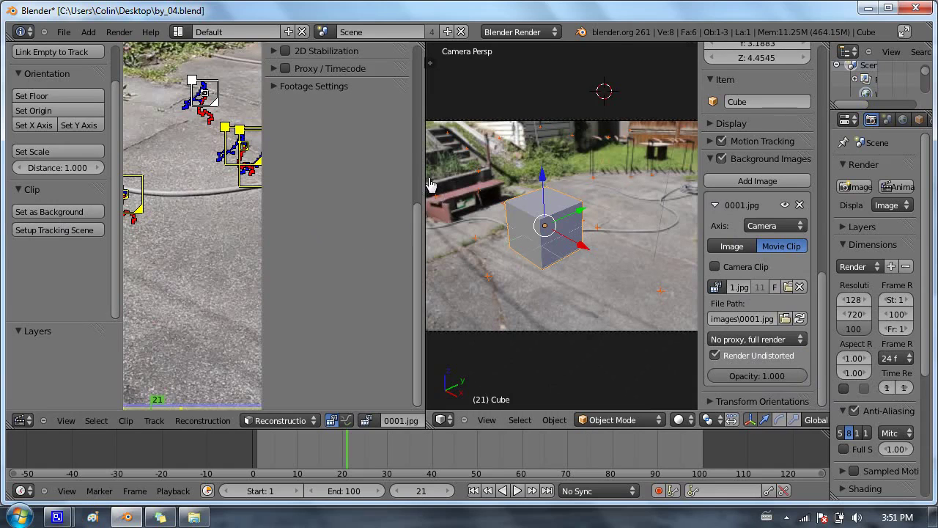
Widen the clip editor to show the patio footage and deselect all tracking markers
left_click_drag(426, 184, 697, 176)
scroll(395, 173, "down", 4)
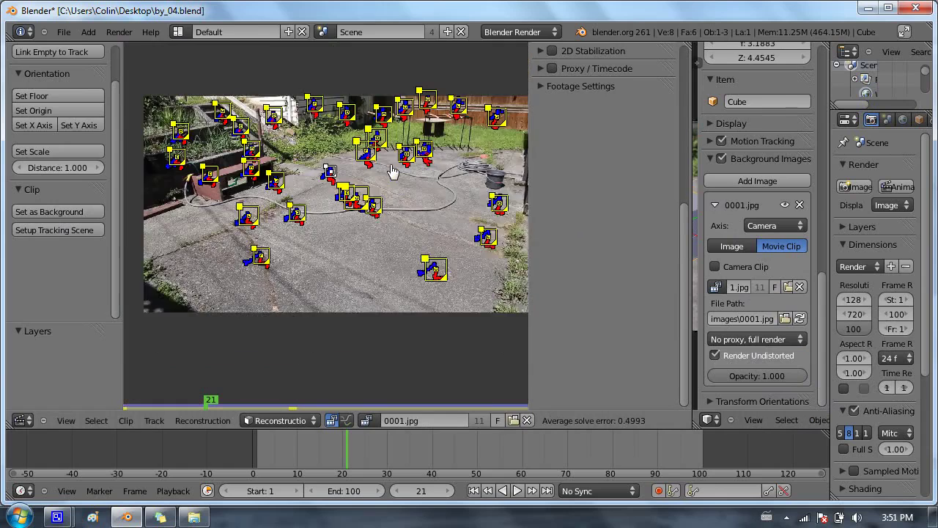
scroll(377, 158, "up", 1)
middle_click_drag(311, 217, 330, 149)
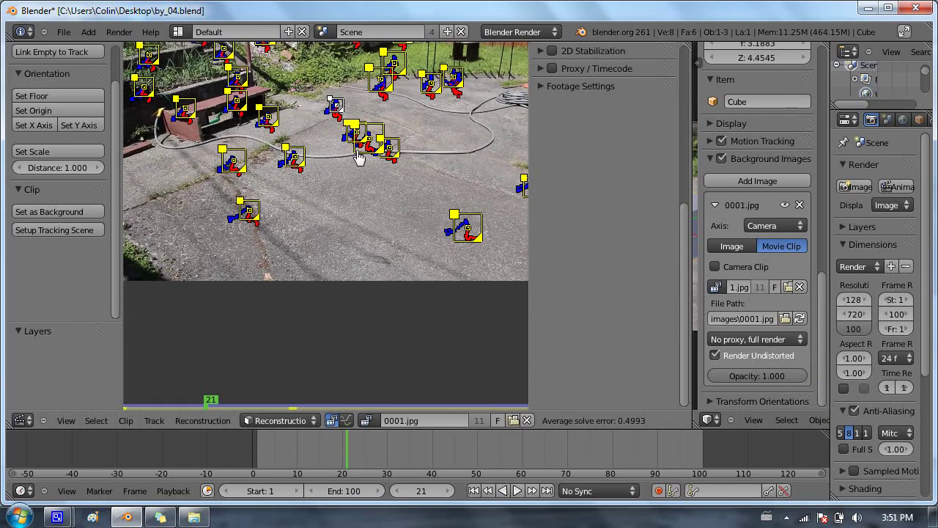
key("a")
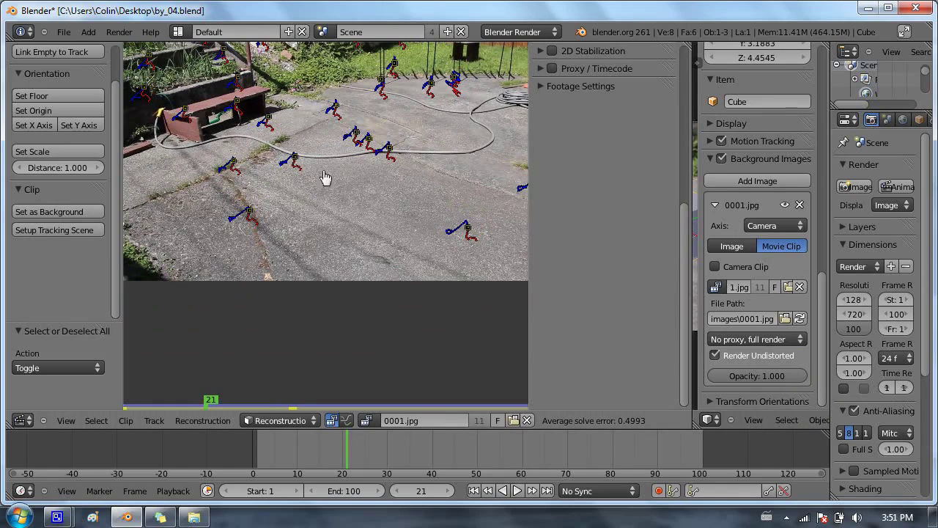
left_click_drag(695, 173, 415, 161)
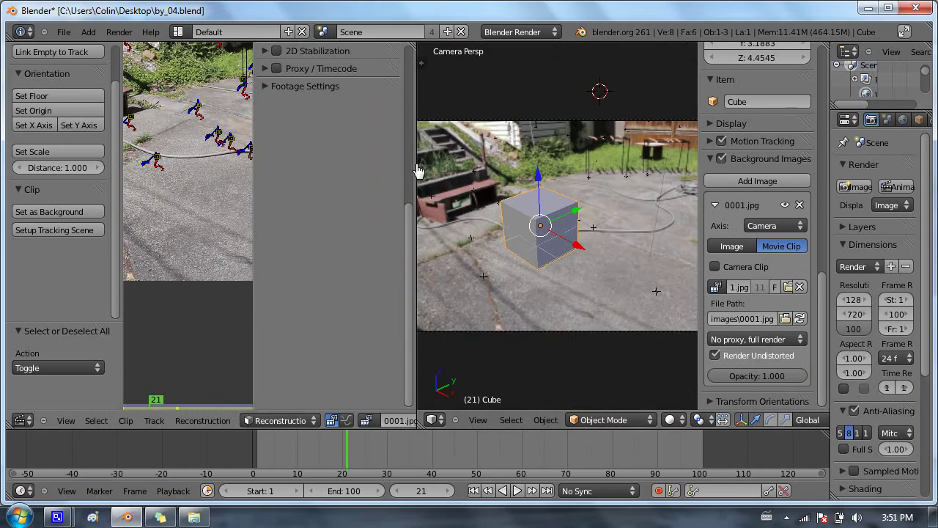
left_click_drag(415, 176, 629, 175)
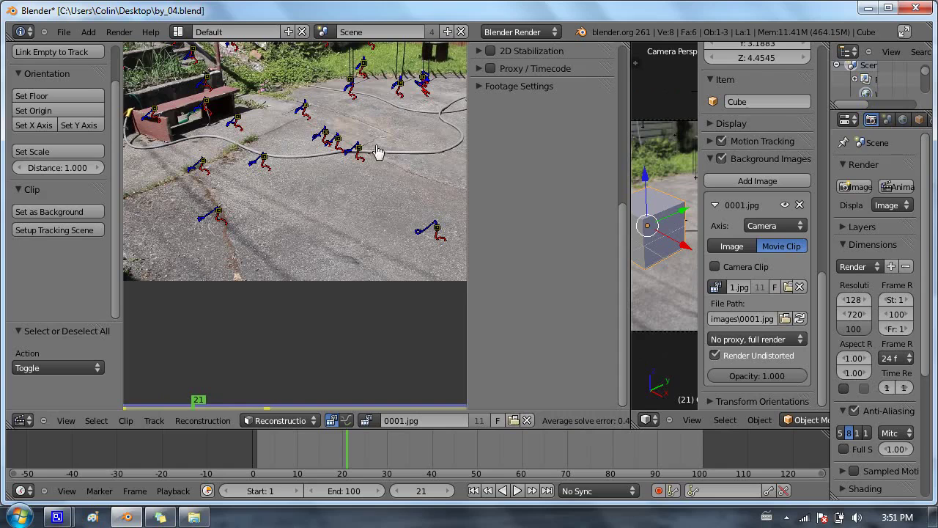
Set the floor from three ground markers: front-left crack, front-right concrete, and the one beside the hose near the centre
right_click(221, 214)
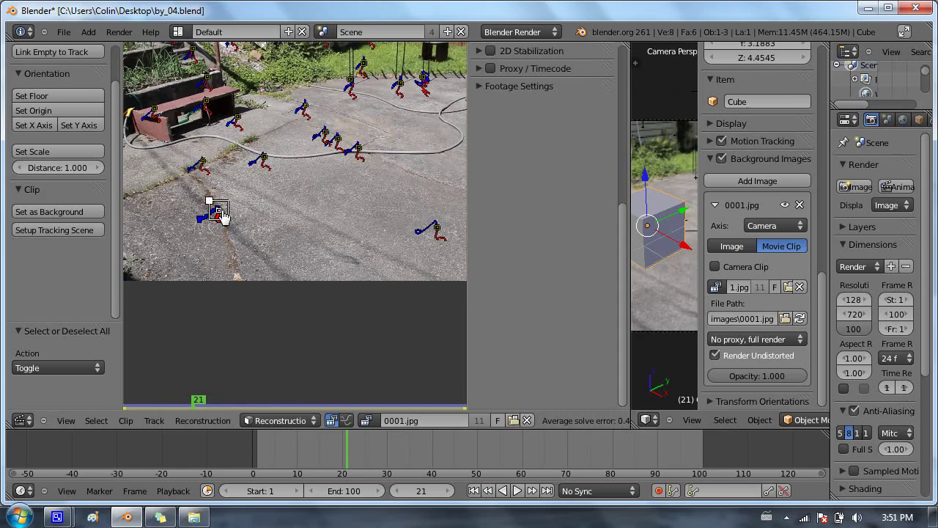
right_click(359, 150, "shift")
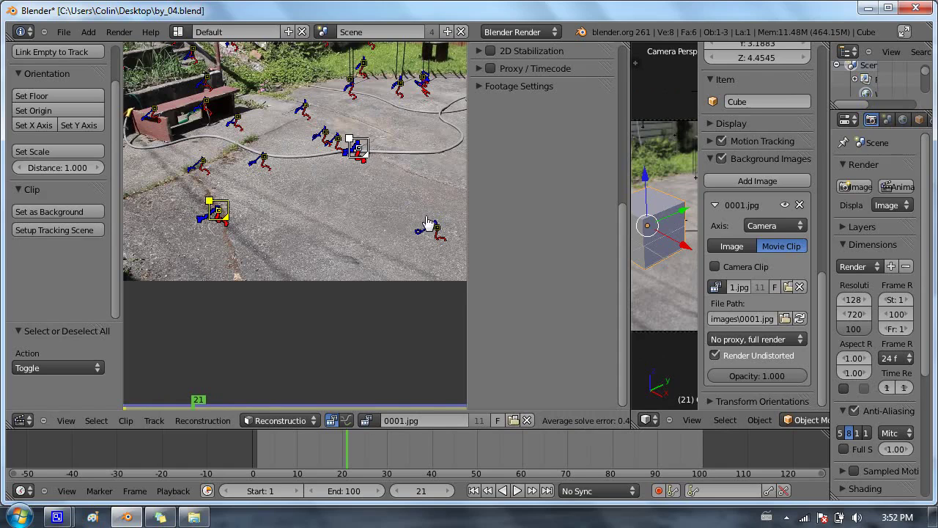
right_click(436, 229, "shift")
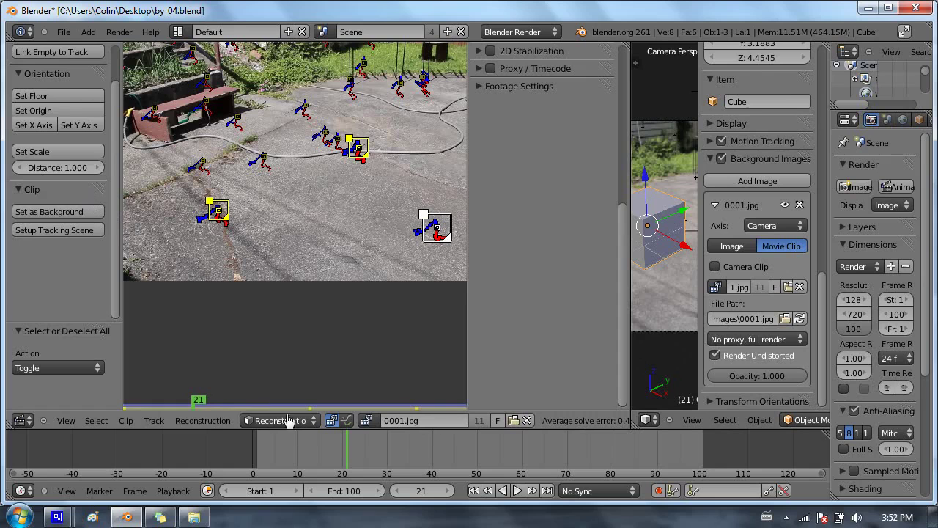
scroll(115, 205, "up", 2)
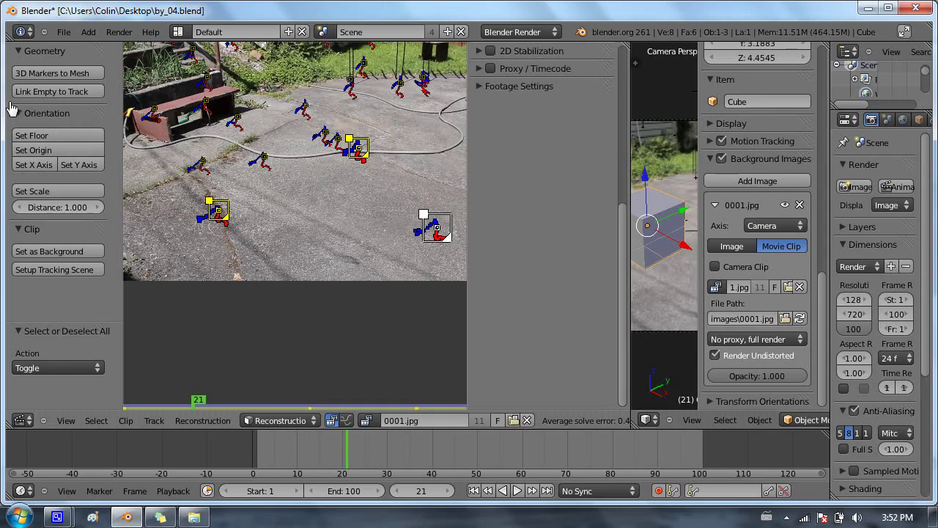
left_click(38, 140)
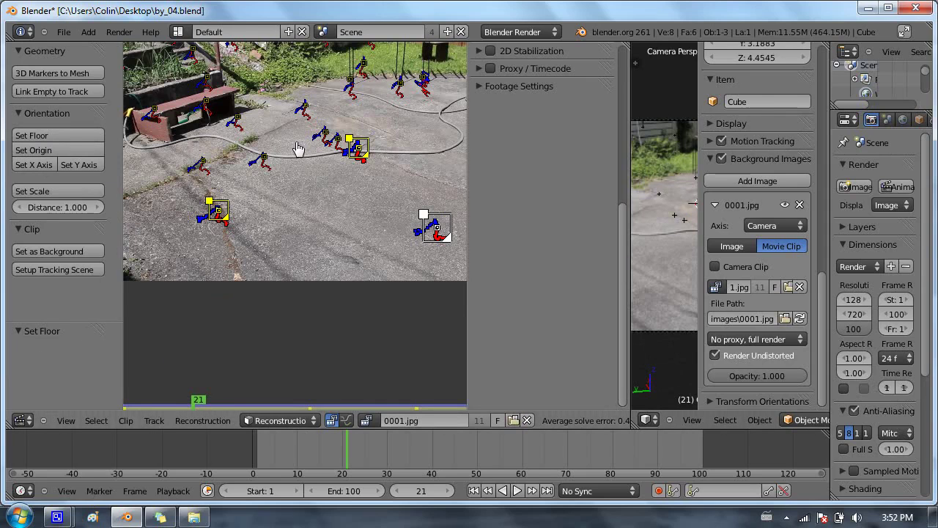
Set the scene origin at the middle marker of the cluster by the hose in the patio's centre
middle_click_drag(340, 162, 316, 168)
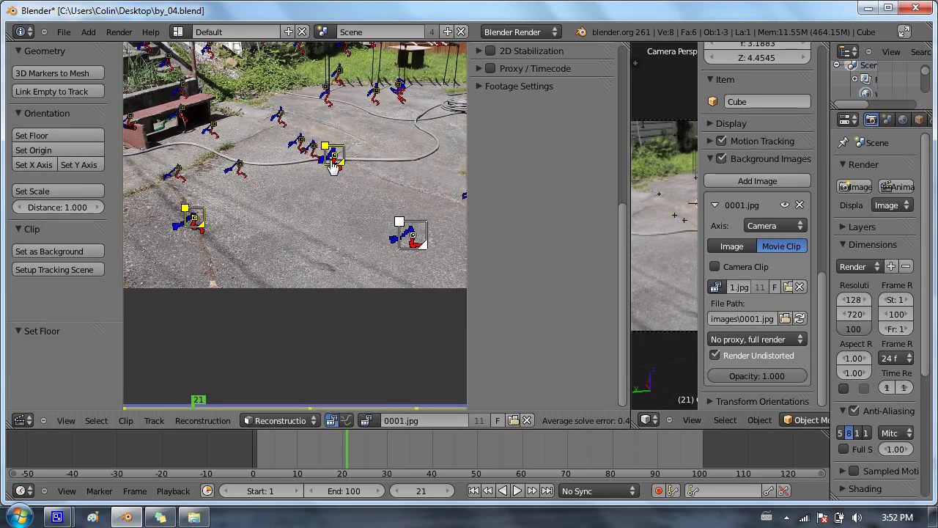
scroll(333, 165, "down", 2)
scroll(322, 162, "up", 1)
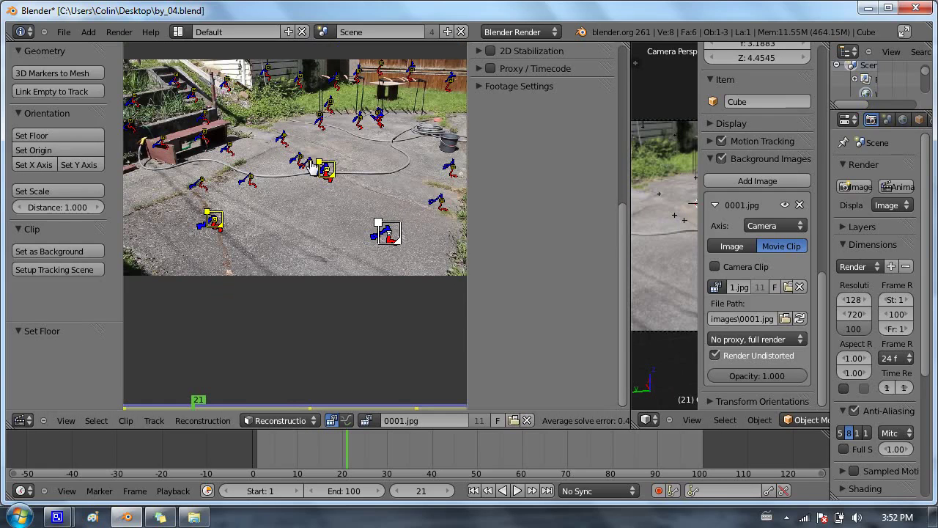
right_click(309, 162)
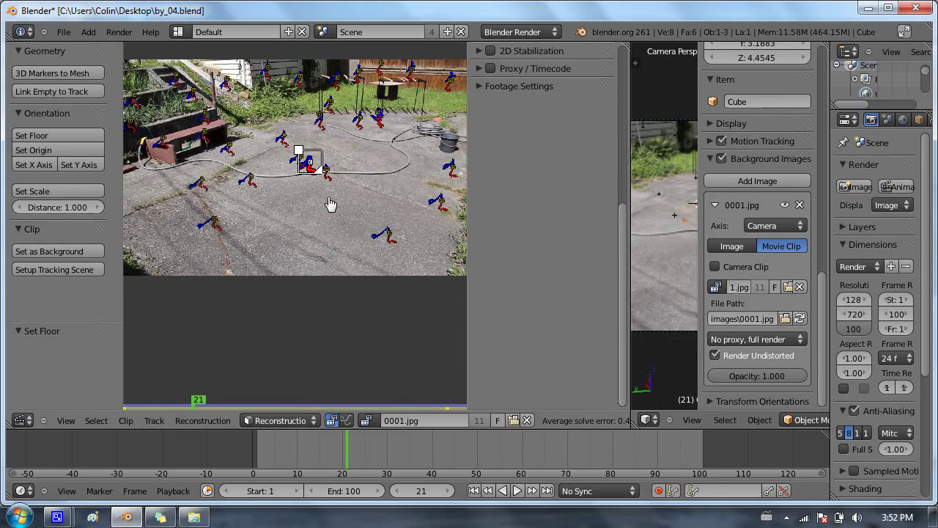
left_click(49, 150)
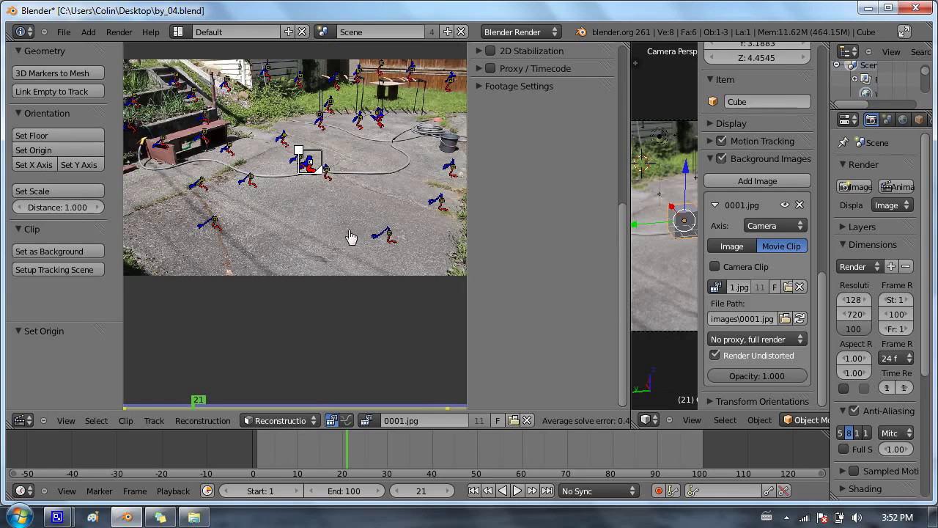
Try to set the X axis from two ground markers, one on the hose and one at the front right, then deselect all markers
middle_click_drag(249, 187, 293, 205)
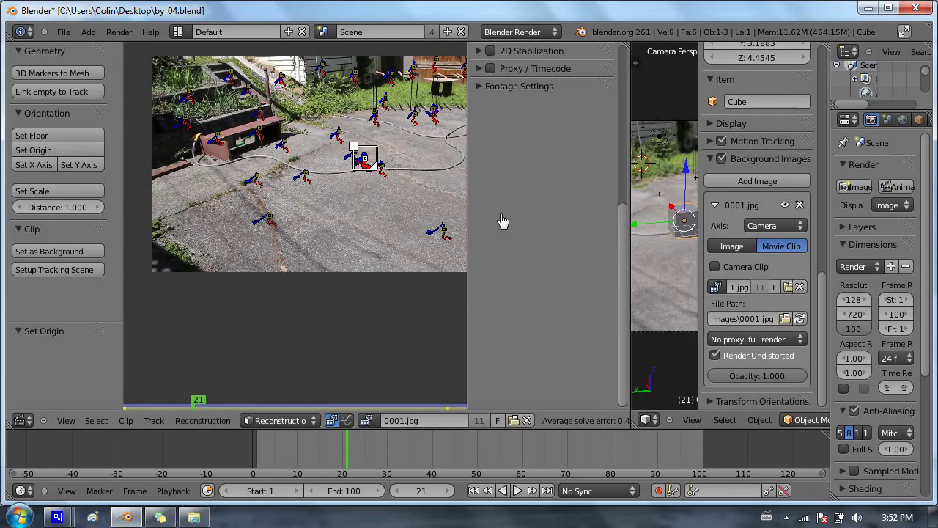
mouse_move(298, 137)
middle_mouse_down()
mouse_move(178, 118)
mouse_move(244, 149)
middle_mouse_up()
left_click(226, 155)
left_click(365, 214, "shift")
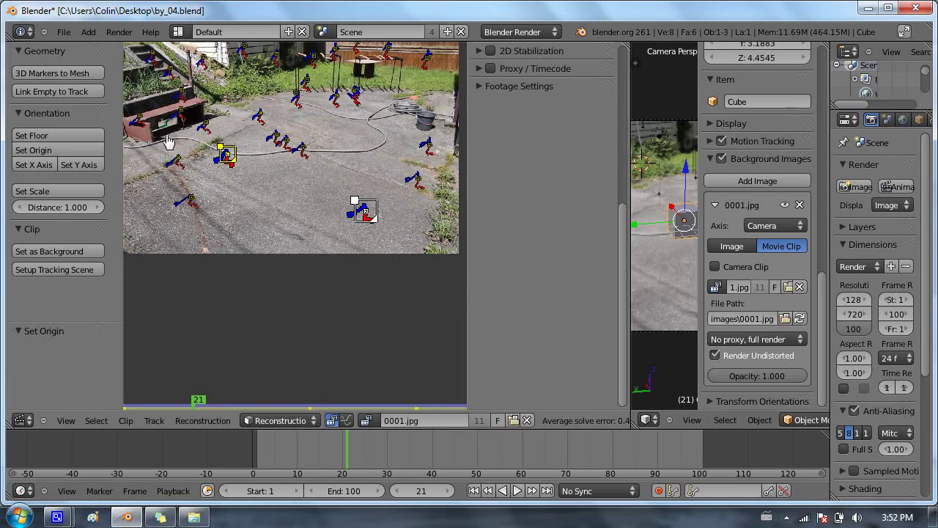
left_click(25, 165)
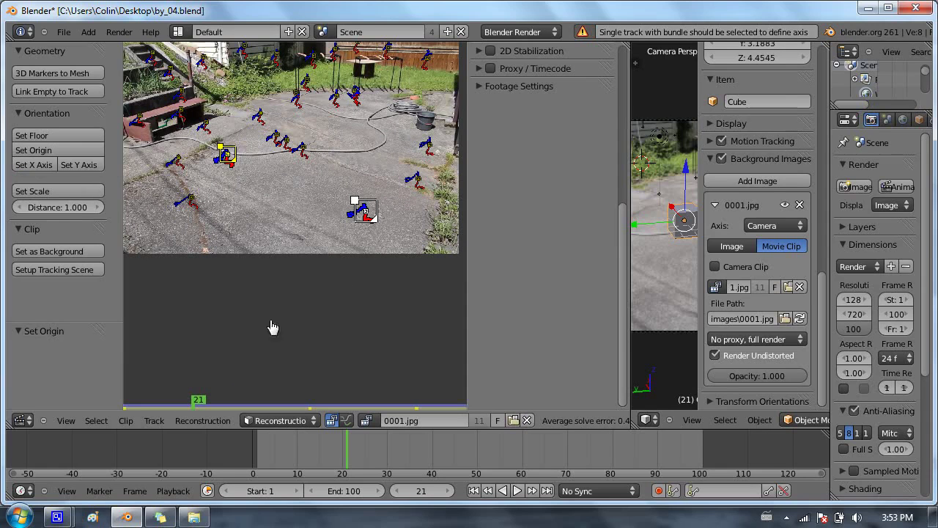
key("a")
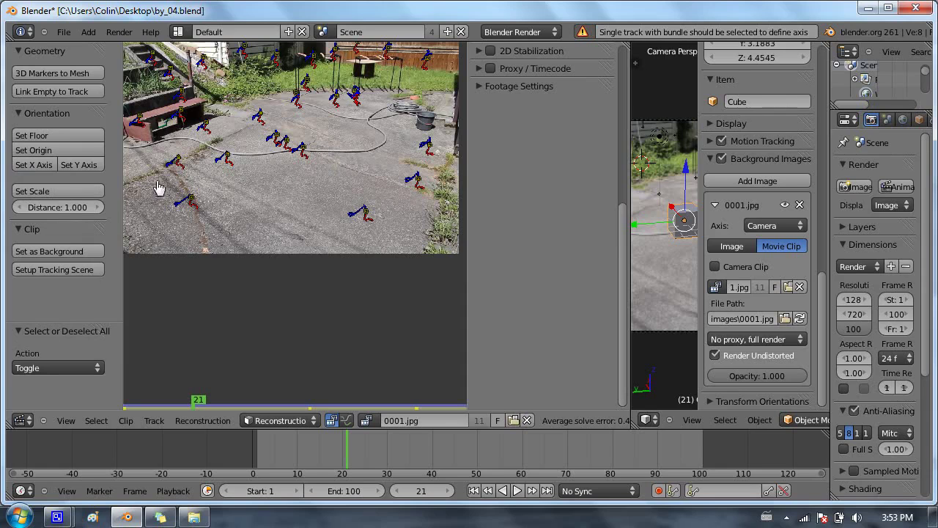
Set the scene scale from the front-left and front-right ground markers using a distance of 1.3
right_click(189, 201)
right_click(363, 212, "shift")
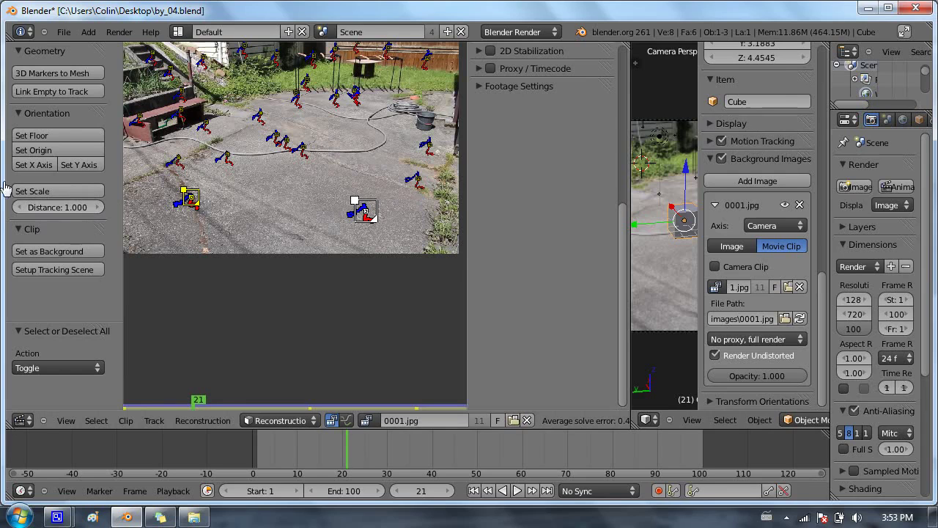
left_click(62, 208)
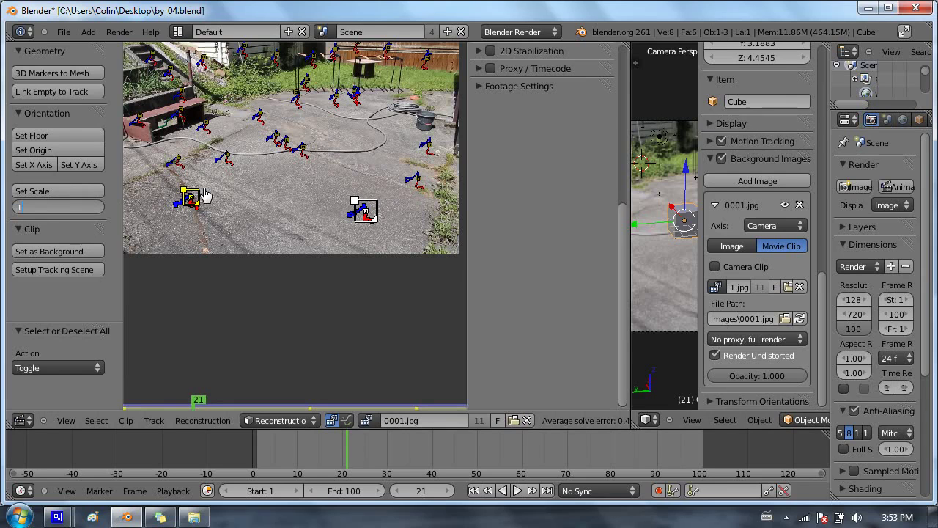
key("Return")
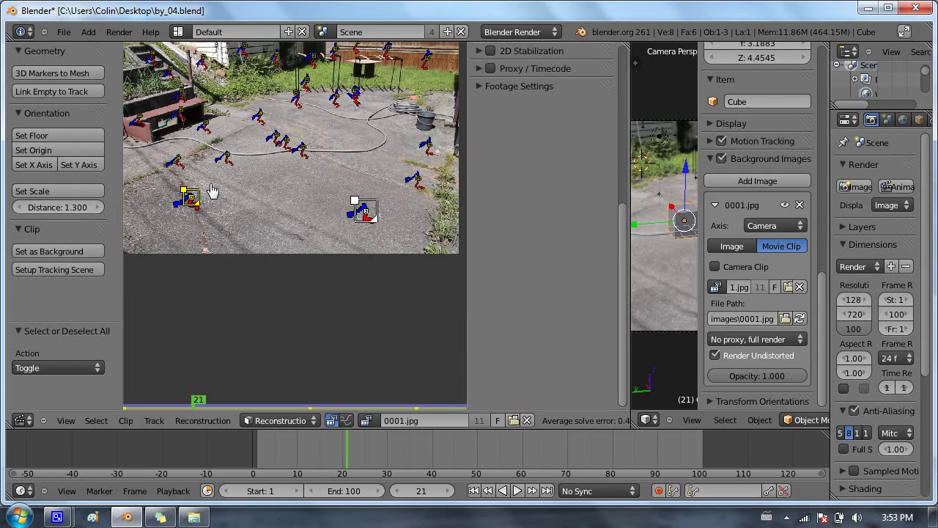
left_click(50, 195)
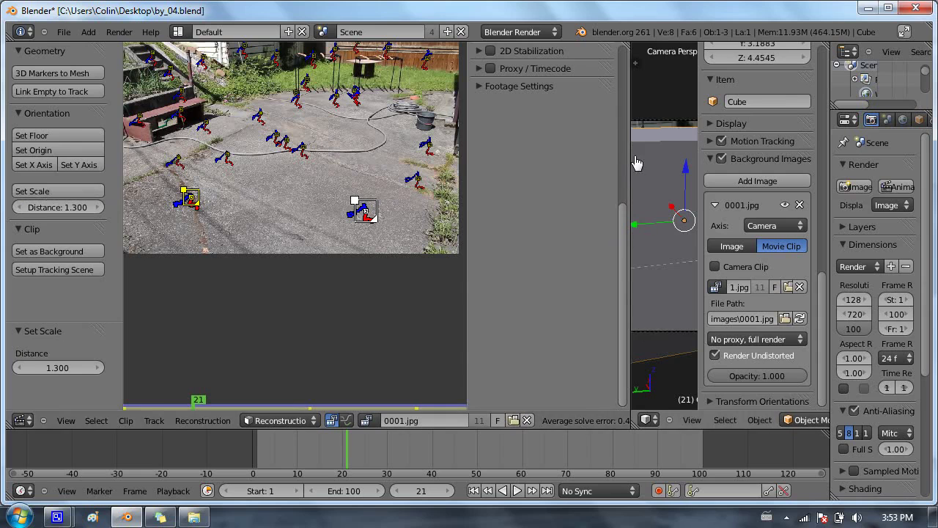
Widen the 3D View and scale the oversized cube down to a small box in the middle of the patio
left_click_drag(632, 160, 117, 150)
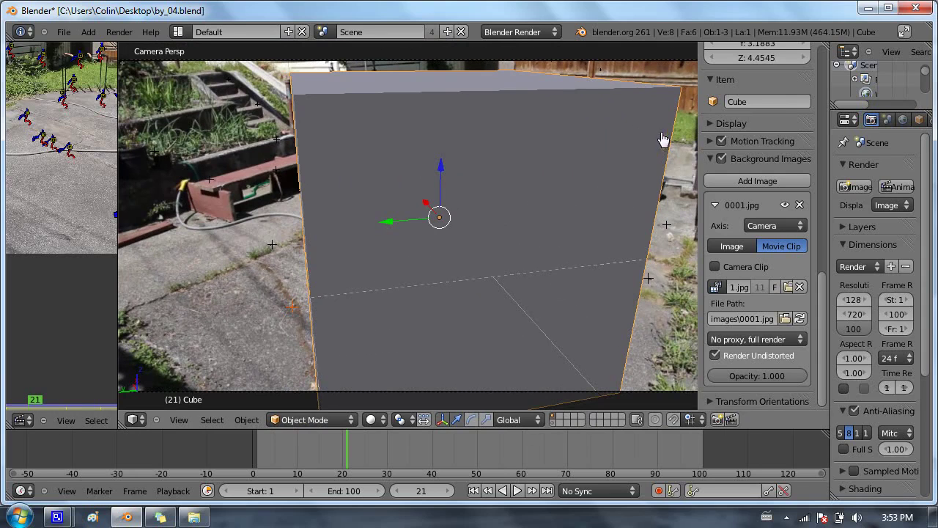
key("s")
left_click(488, 222)
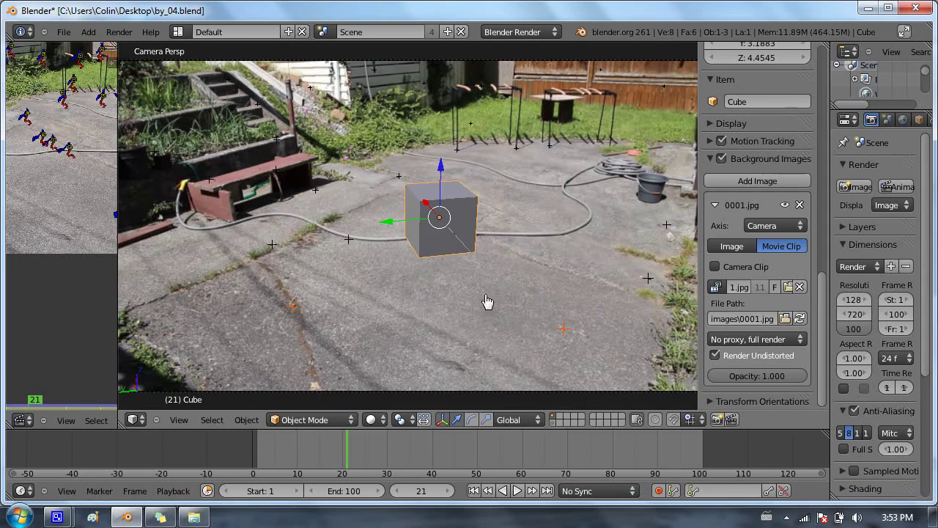
Switch to the front view and raise the cube along Z until its base rests on the floor line
left_click(179, 418)
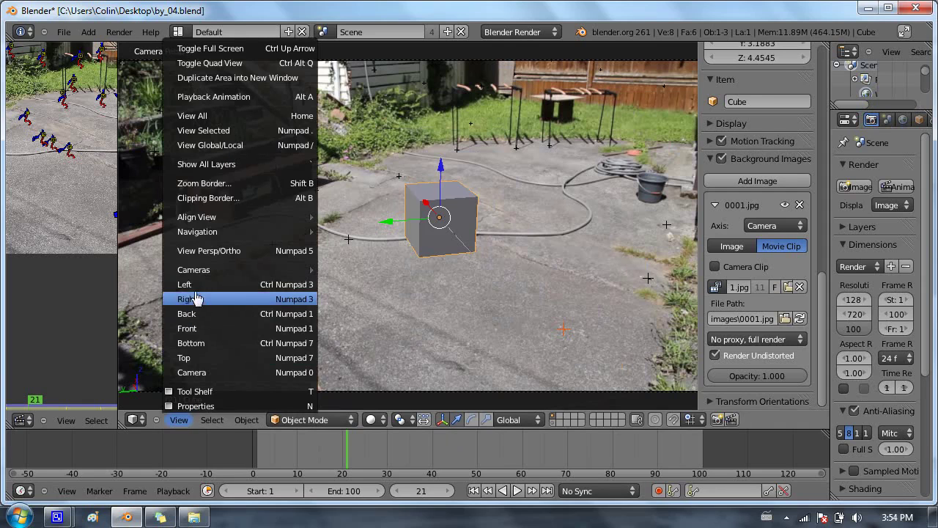
left_click(192, 329)
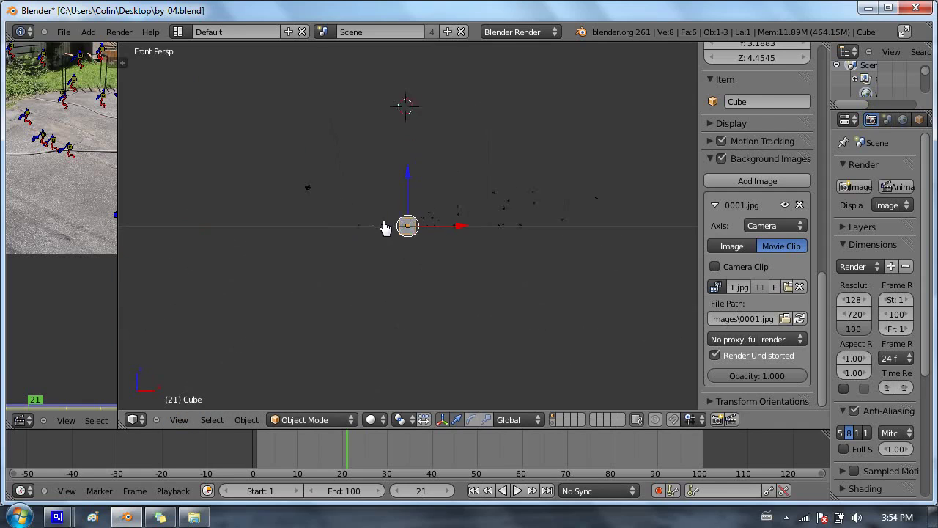
scroll(387, 228, "up", 4)
mouse_move(409, 174)
left_mouse_down()
mouse_move(412, 149)
mouse_move(405, 163)
left_mouse_up()
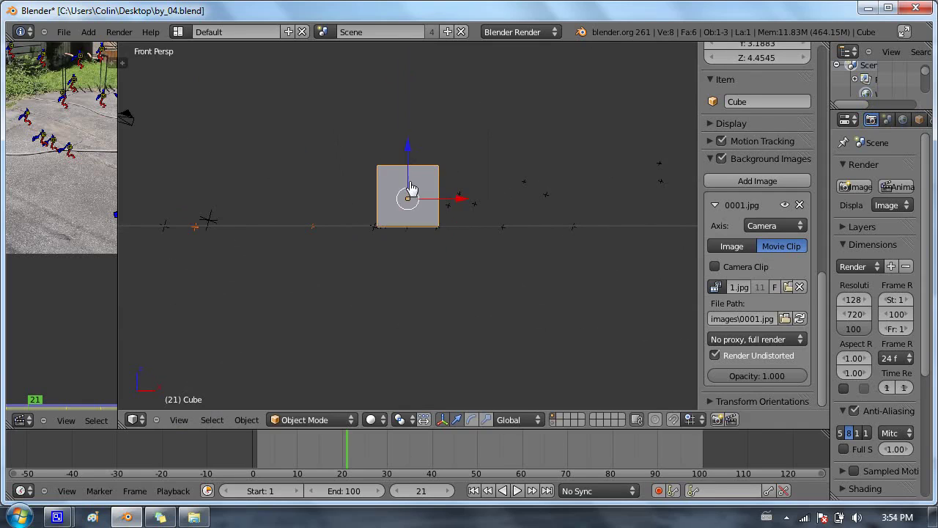
key("2")
scroll(422, 208, "down", 8)
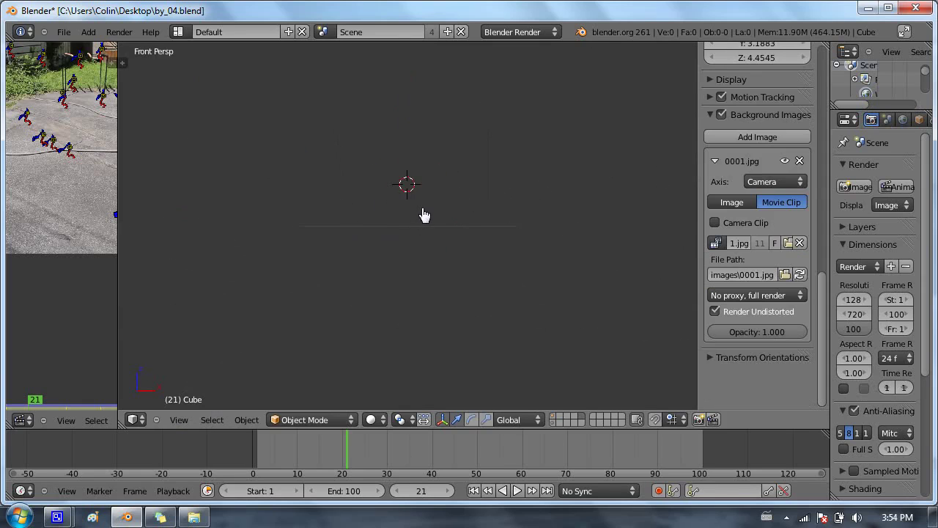
key("1")
scroll(404, 234, "up", 8)
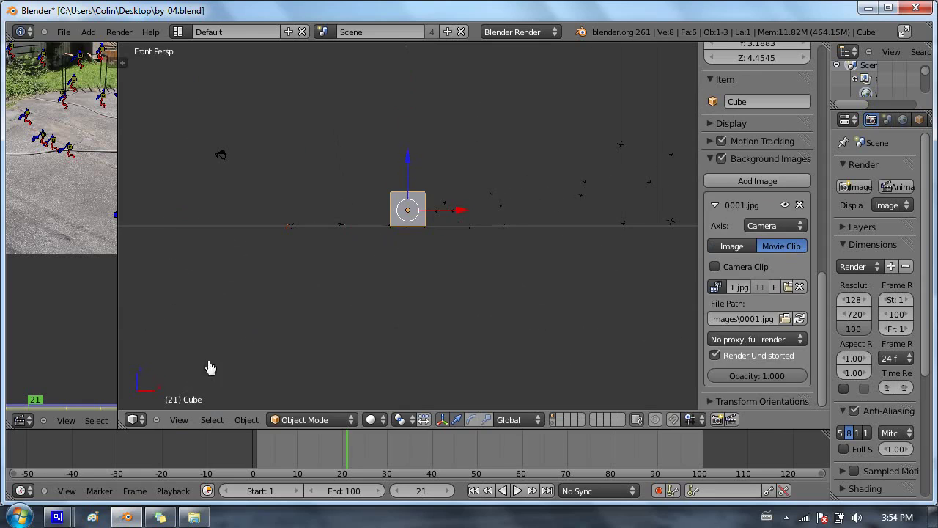
Turn on numpad emulation in the user preferences' input settings and close the preferences
left_click(65, 35)
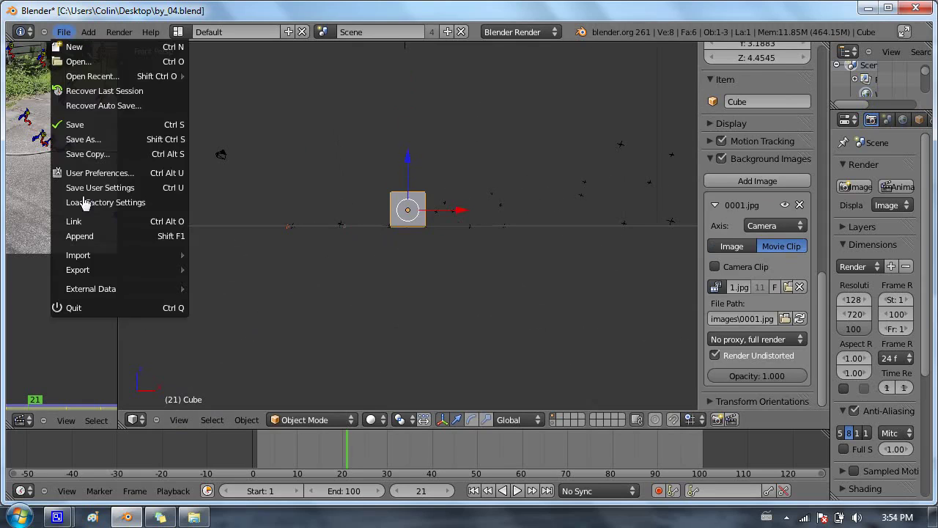
left_click(86, 170)
left_click_drag(251, 15, 428, 44)
left_click(387, 64)
left_click(196, 264)
left_click(752, 37)
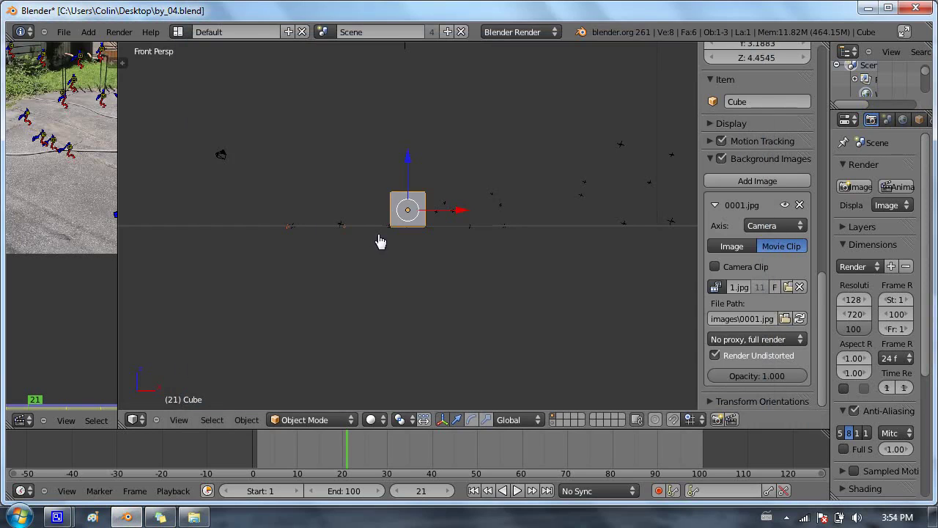
Make the front view orthographic and nudge the cube vertically so its base lines up with the ground markers
key("5")
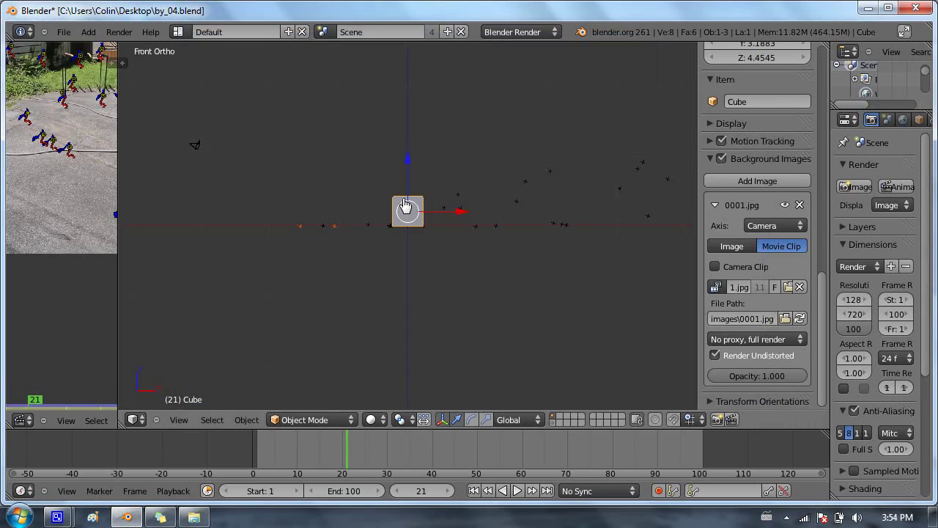
scroll(404, 207, "up", 5)
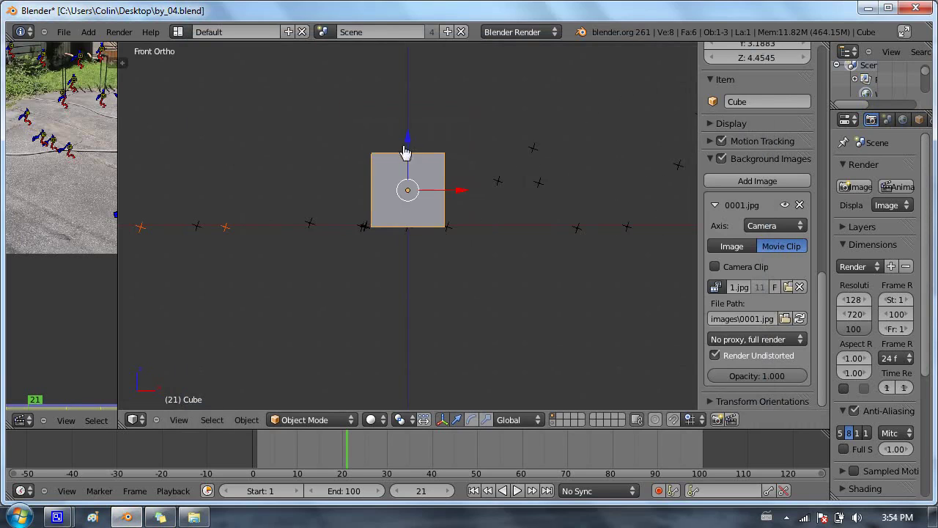
left_click_drag(411, 141, 410, 141)
middle_click_drag(323, 150, 360, 183)
key("KP_1")
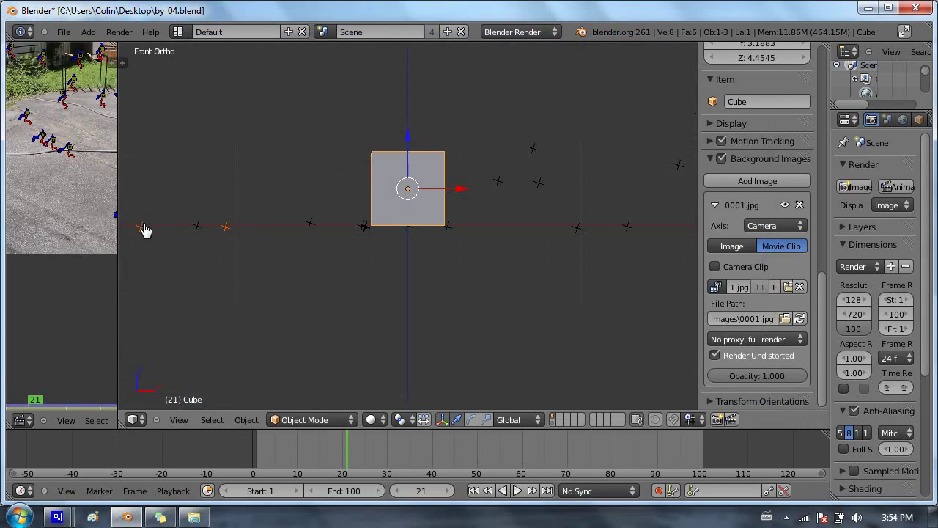
Examine from several angles how the ground markers line up with the grid floor, the axes and the cube
middle_click_drag(349, 257, 435, 276)
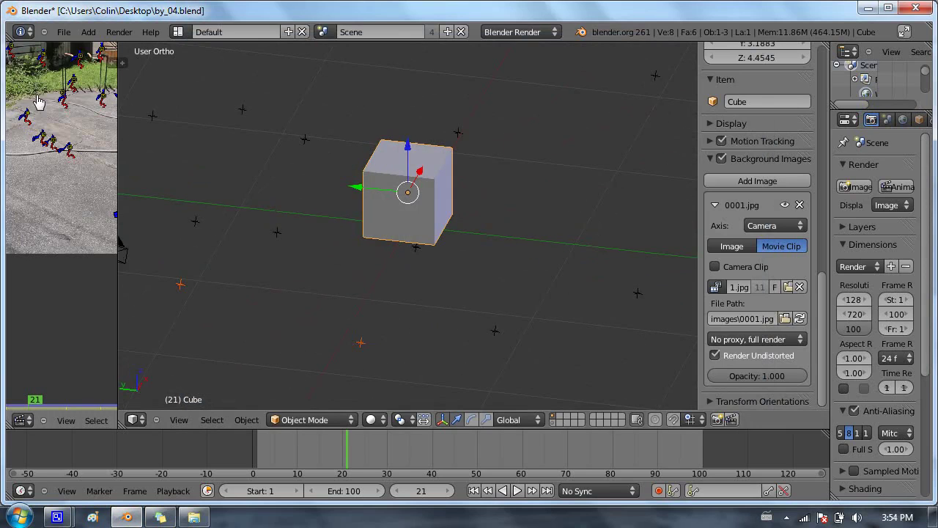
mouse_move(224, 184)
middle_mouse_down()
mouse_move(369, 222)
mouse_move(351, 205)
mouse_move(365, 197)
mouse_move(349, 218)
mouse_move(356, 207)
mouse_move(420, 205)
middle_mouse_up()
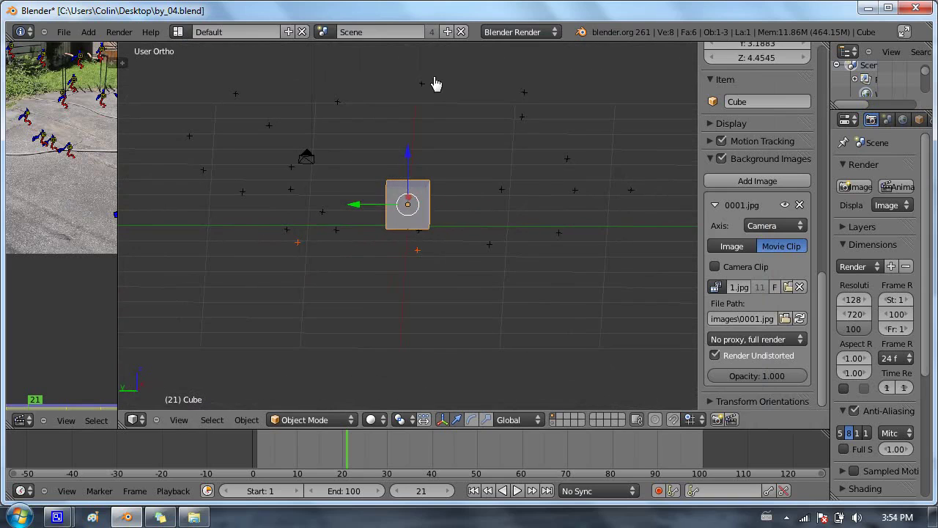
right_click(423, 87)
right_click(525, 93)
right_click(422, 89)
right_click(529, 94)
mouse_move(565, 105)
middle_mouse_down()
mouse_move(454, 122)
mouse_move(415, 105)
mouse_move(405, 158)
mouse_move(576, 120)
mouse_move(543, 106)
mouse_move(454, 126)
middle_mouse_up()
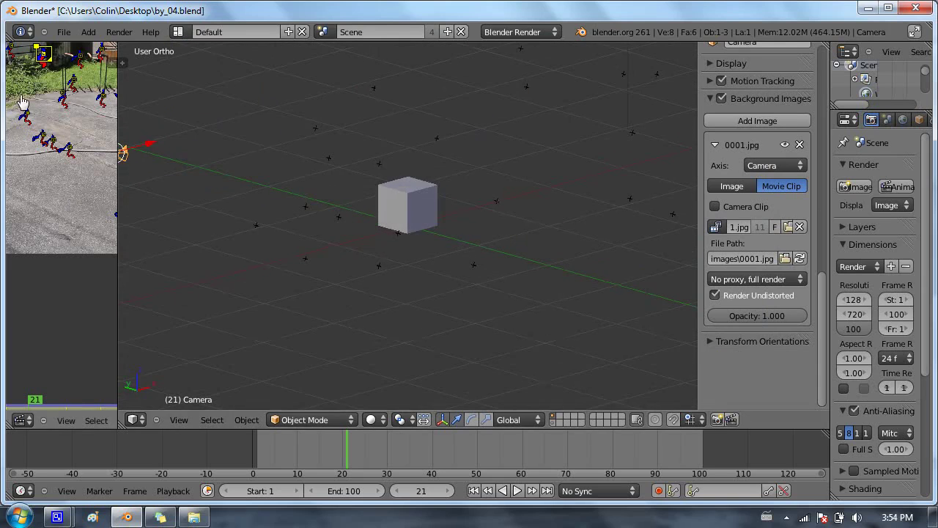
middle_click_drag(348, 228, 511, 261)
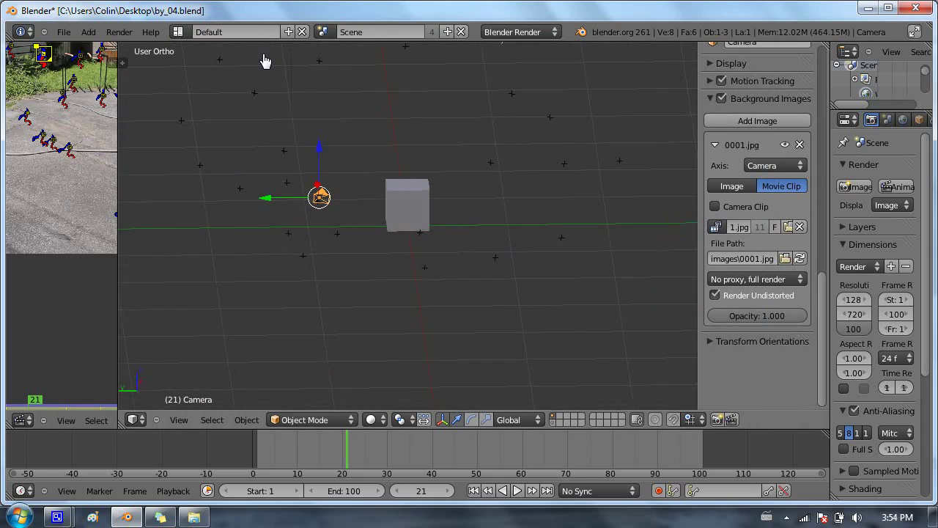
Return to the camera view, go to frame 35 to check the cube's placement, and save over by_04.blend
key("KP_0")
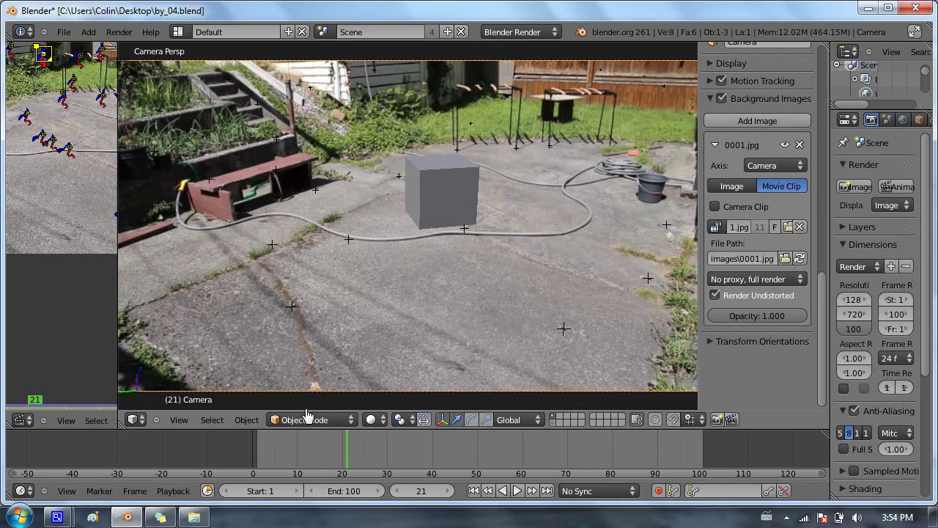
left_click_drag(284, 453, 409, 440)
key("ctrl+s")
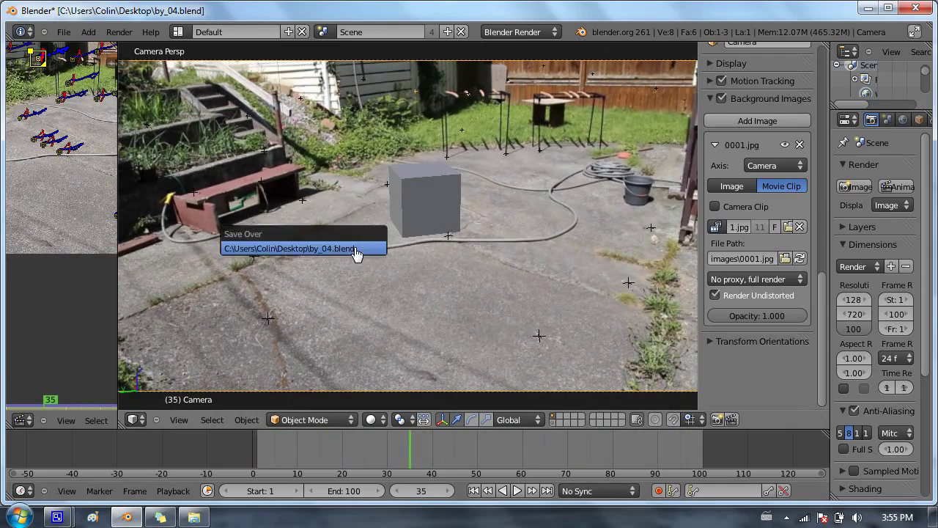
left_click(355, 250)
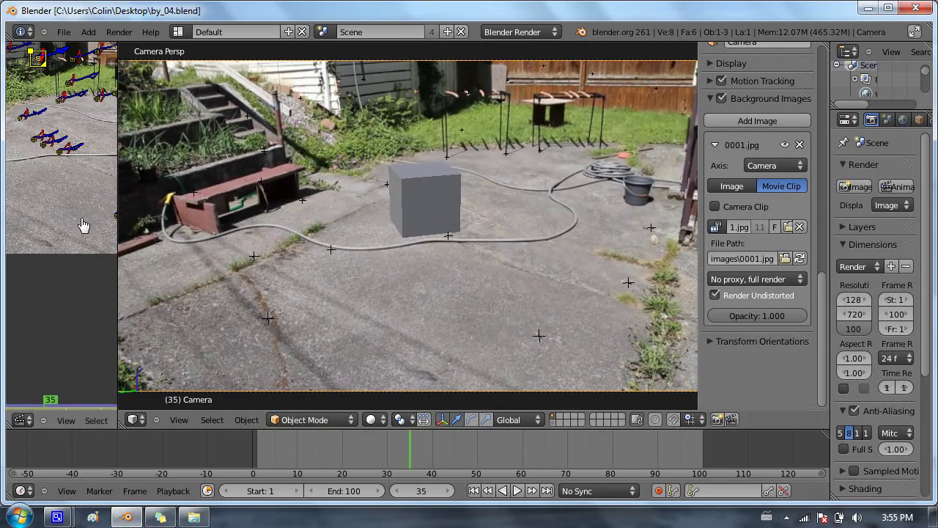
Resize the 3D View to expose the clip editor's reconstruction tools, and test-render frame 35 to inspect the composited cube
left_click_drag(119, 199, 531, 208)
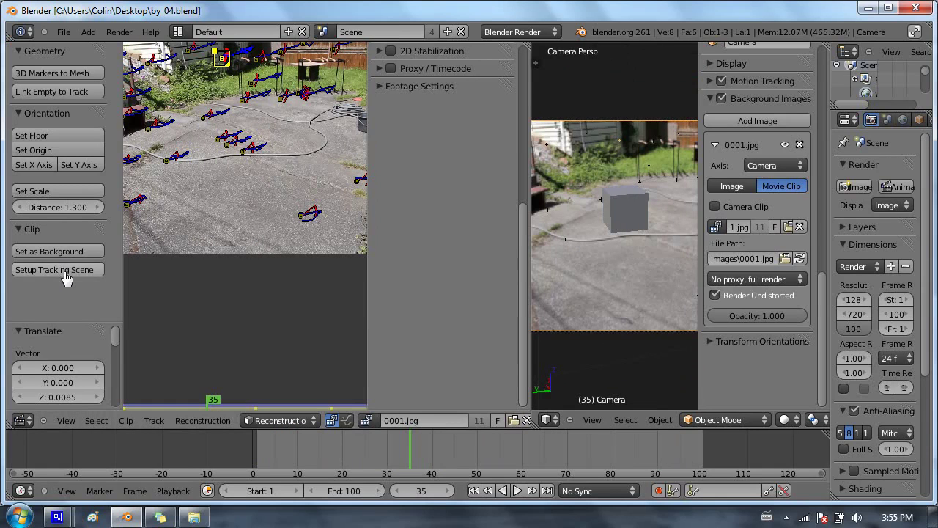
left_click_drag(532, 134, 223, 139)
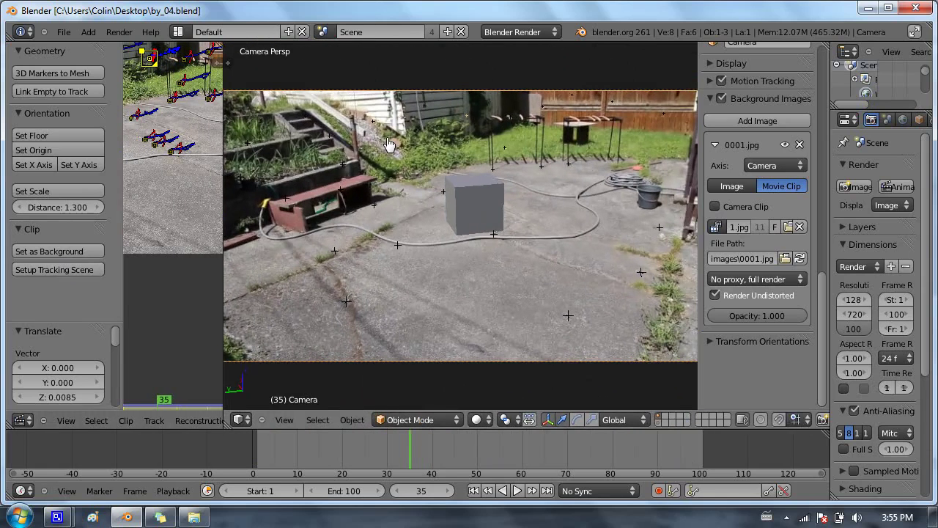
key("F12")
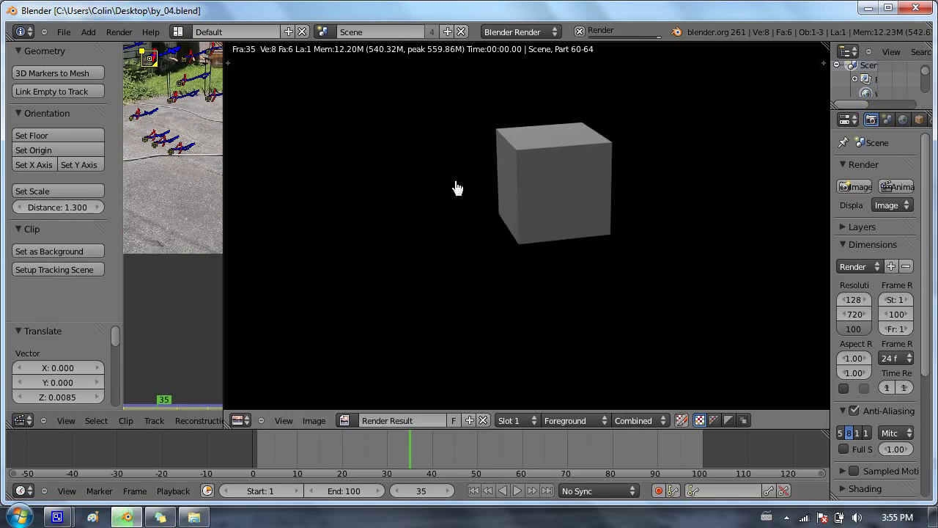
scroll(547, 200, "down", 4)
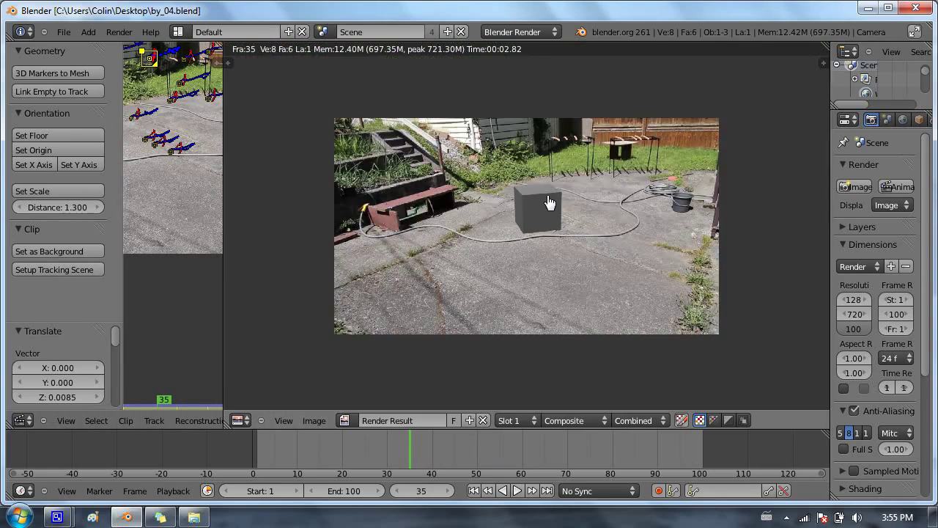
scroll(549, 199, "up", 2)
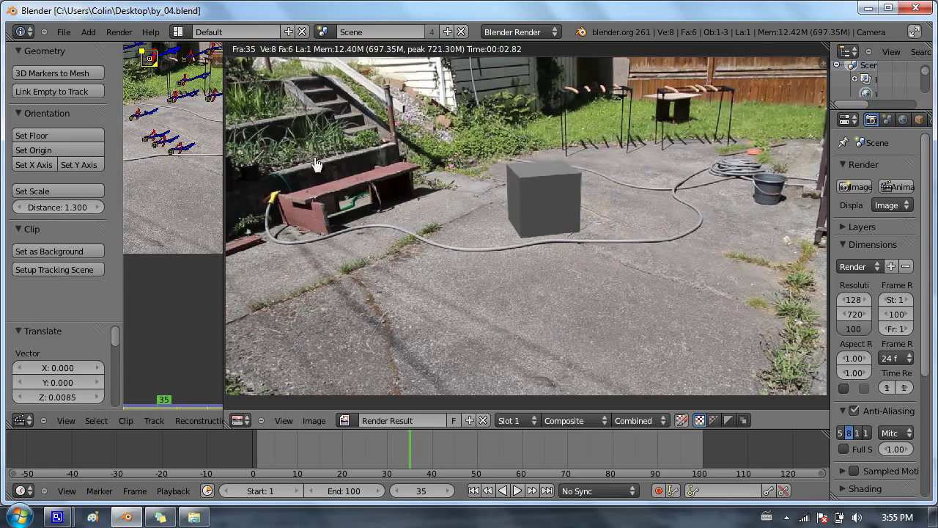
key("Escape")
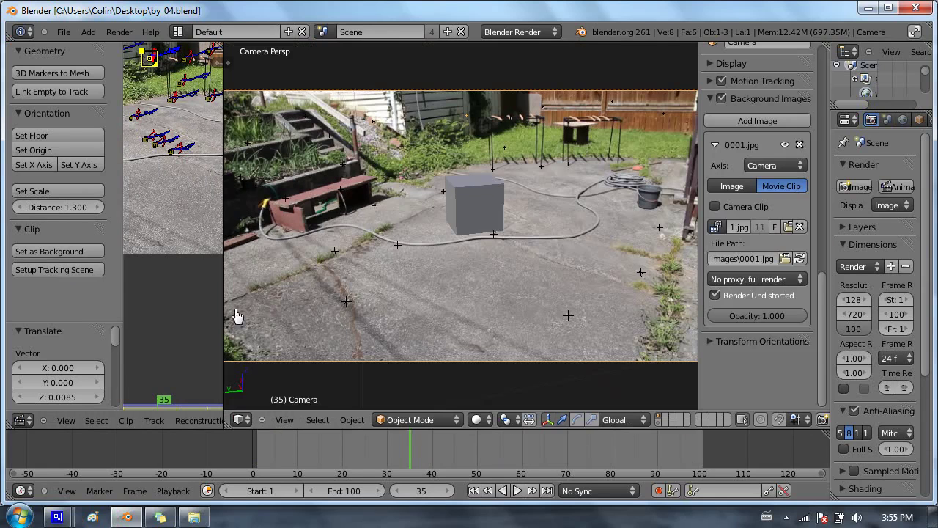
Change the 3D View area to the Node Editor showing the compositing nodes, and fit the whole node tree in view
left_click(238, 420)
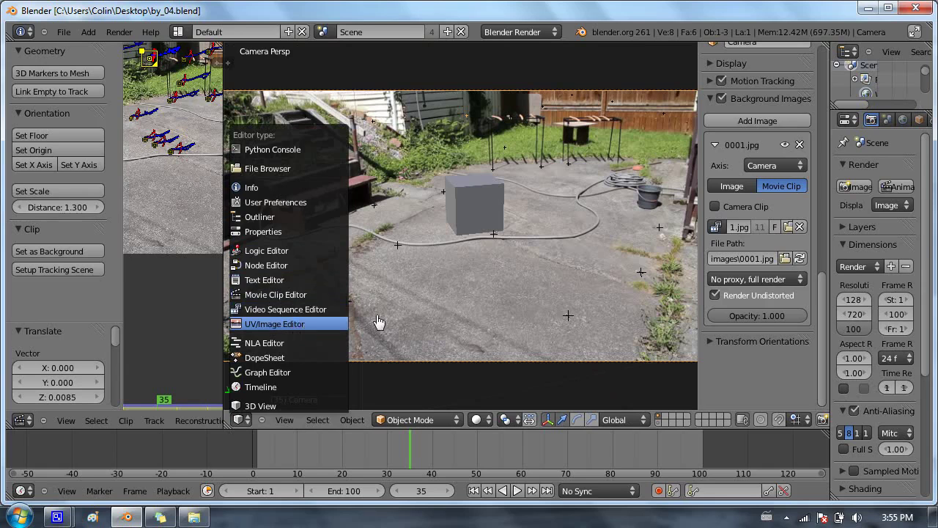
left_click(252, 420)
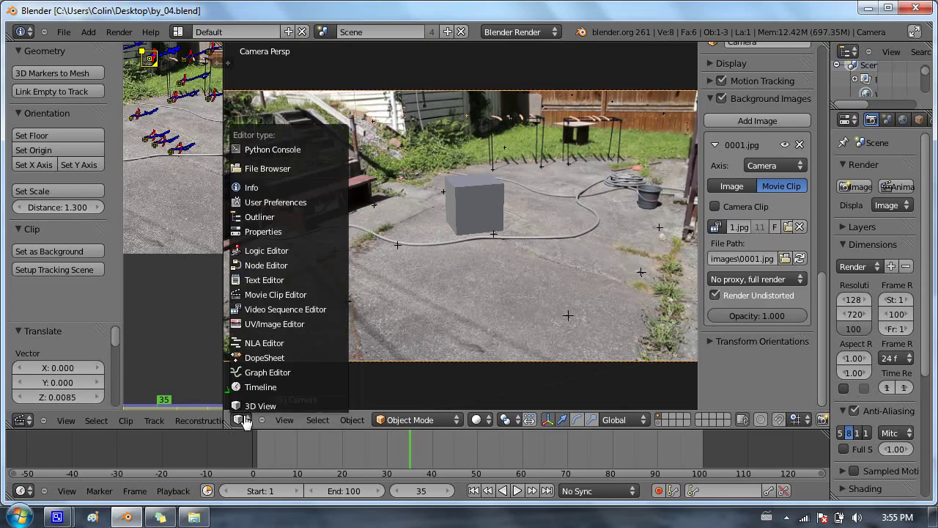
left_click(284, 269)
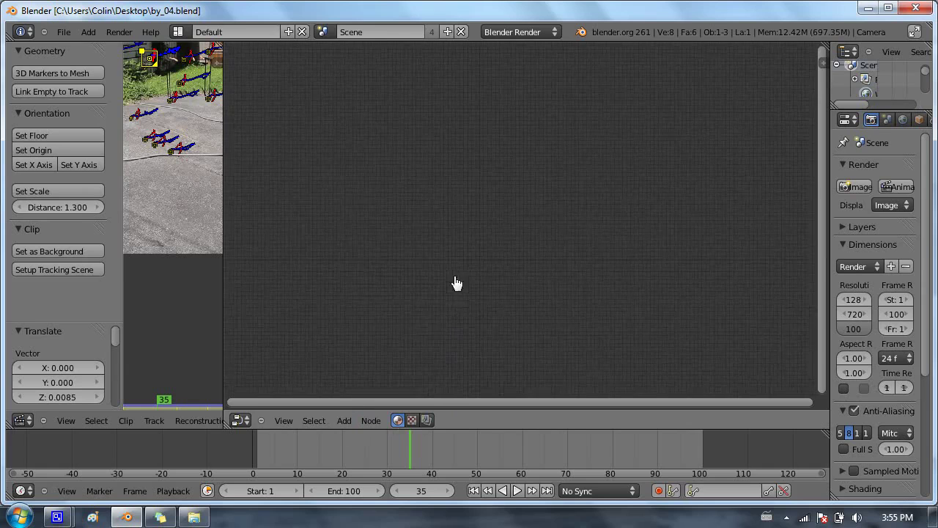
left_click(411, 421)
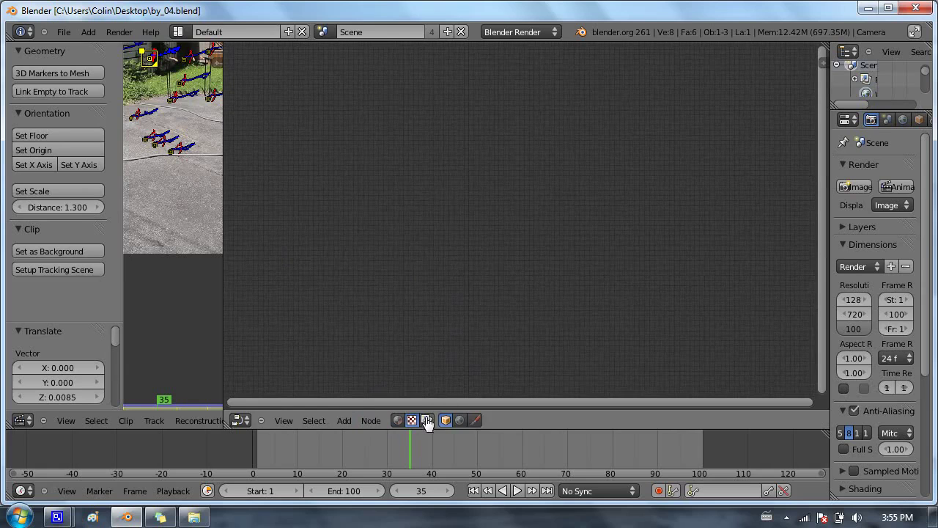
left_click(427, 420)
key("Home")
Examine the compositing node tree, including the Movie Clip, Undistortion and Scale nodes and the background layer's Invert, Add and Multiply nodes
middle_click_drag(508, 186, 496, 156)
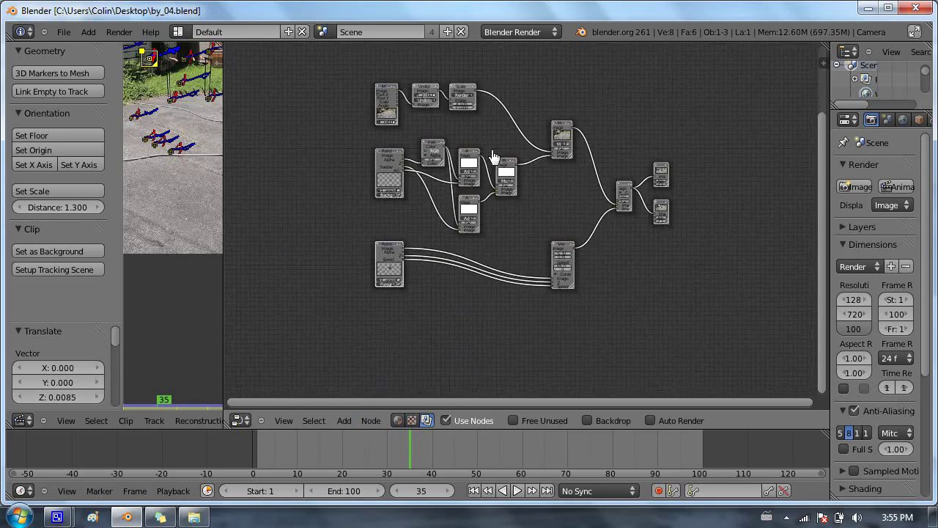
scroll(469, 138, "up", 3)
middle_click_drag(398, 110, 455, 154)
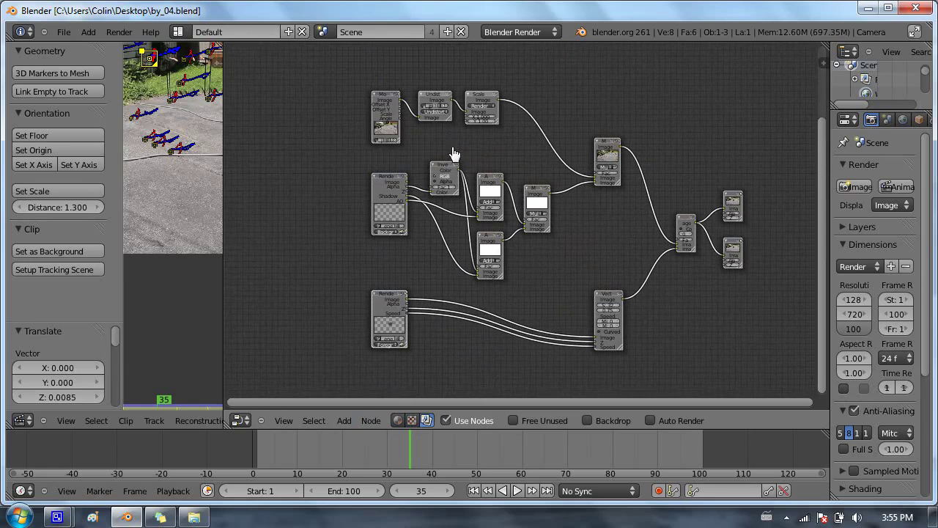
scroll(441, 129, "up", 1)
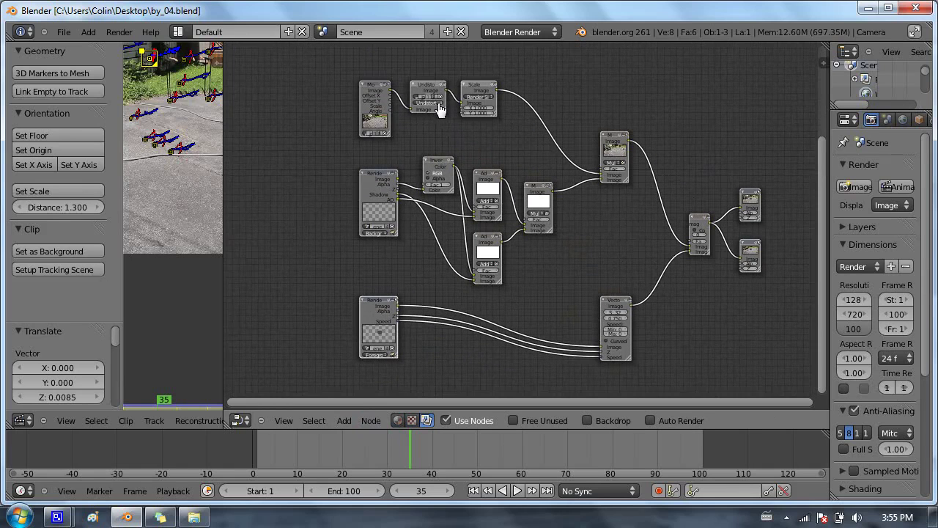
scroll(440, 108, "up", 1)
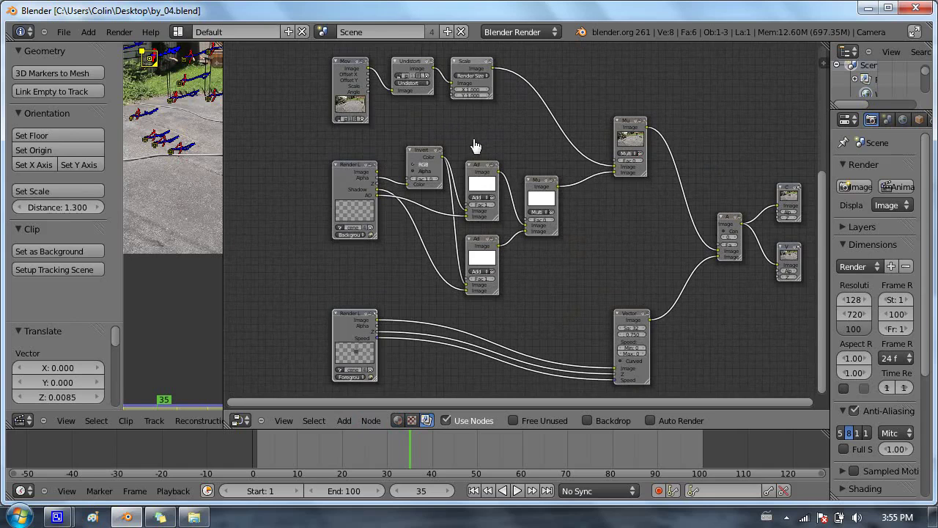
scroll(391, 85, "up", 2)
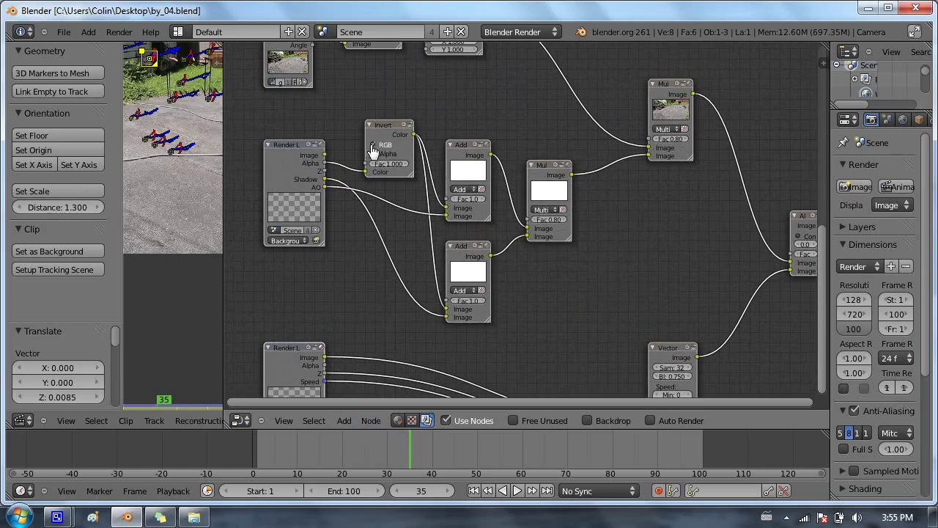
middle_click_drag(374, 149, 462, 154)
scroll(400, 169, "up", 2)
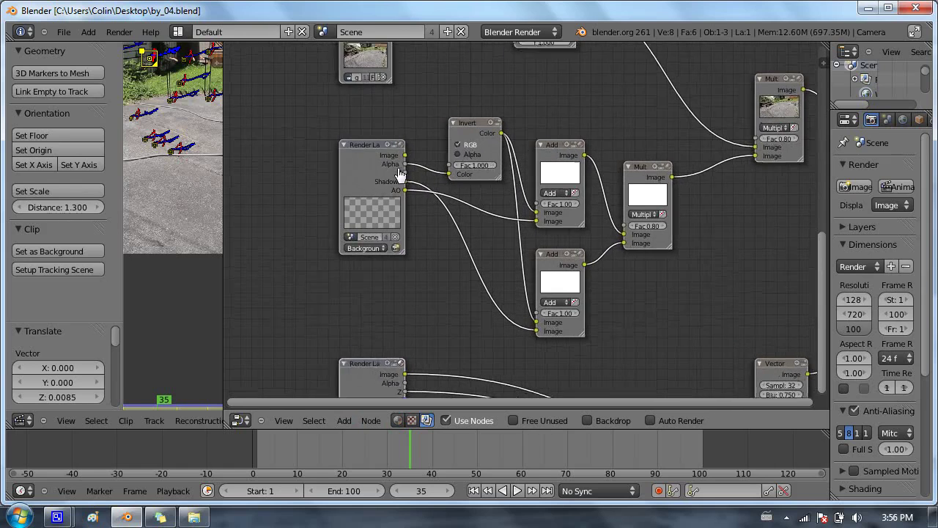
middle_click_drag(368, 75, 414, 139)
middle_click_drag(675, 145, 612, 208)
scroll(327, 100, "up", 3)
middle_click_drag(328, 100, 490, 104)
left_click(601, 71)
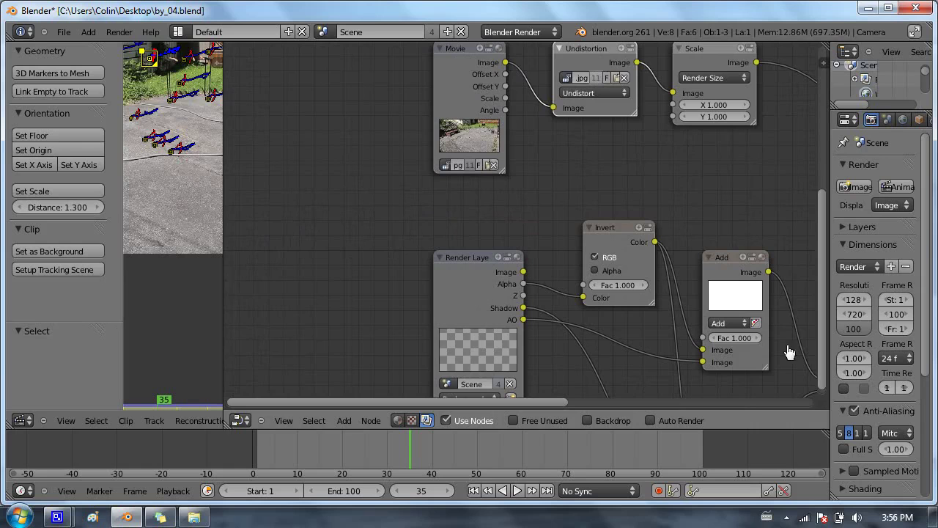
scroll(674, 193, "down", 1)
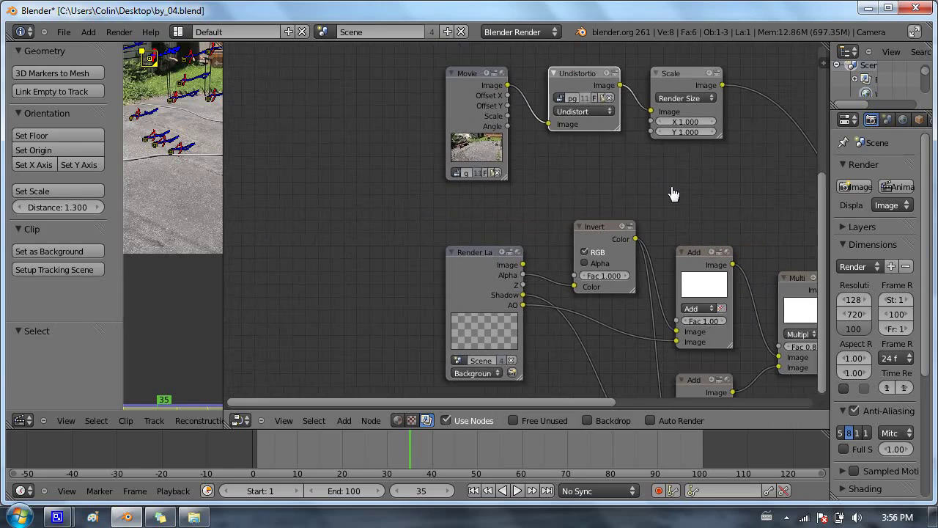
Widen the Movie Clip node to enlarge its preview in the compositing tree
middle_click_drag(664, 205, 559, 150)
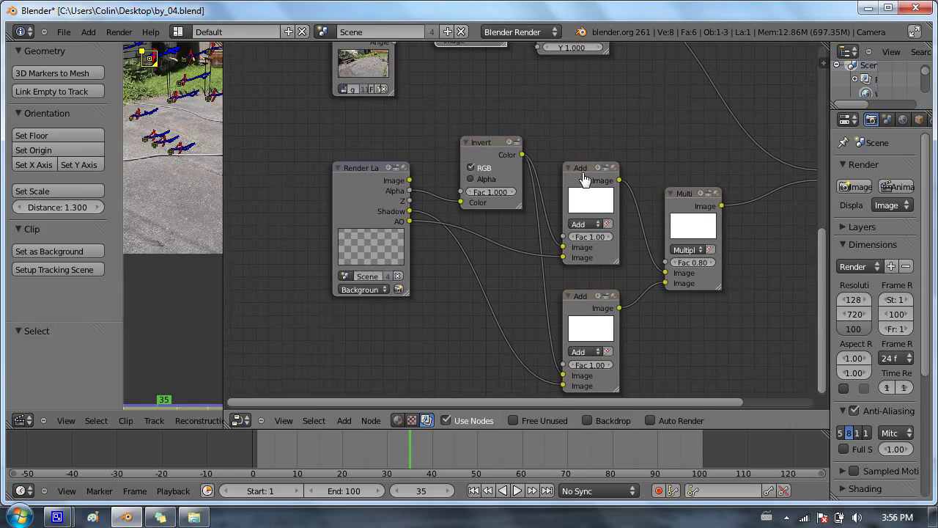
middle_click_drag(394, 81, 408, 219)
scroll(386, 161, "up", 3)
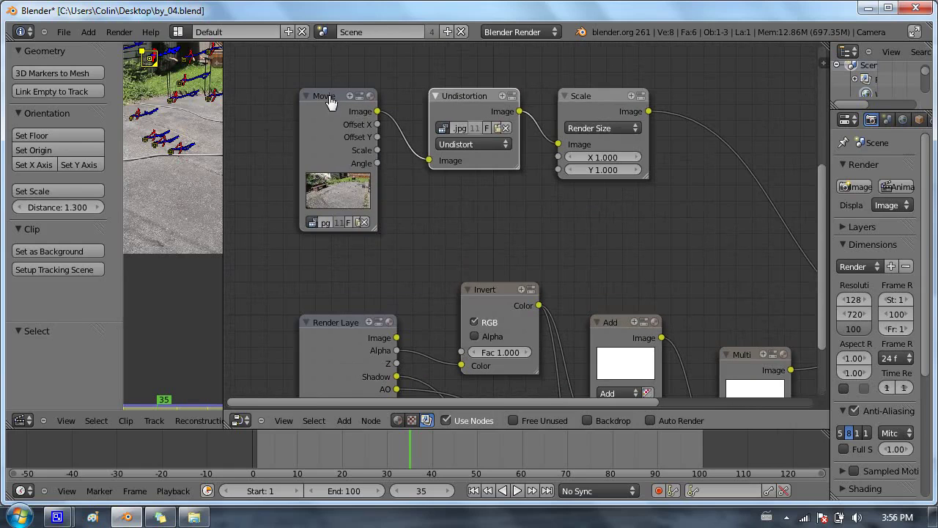
left_click_drag(379, 235, 403, 241)
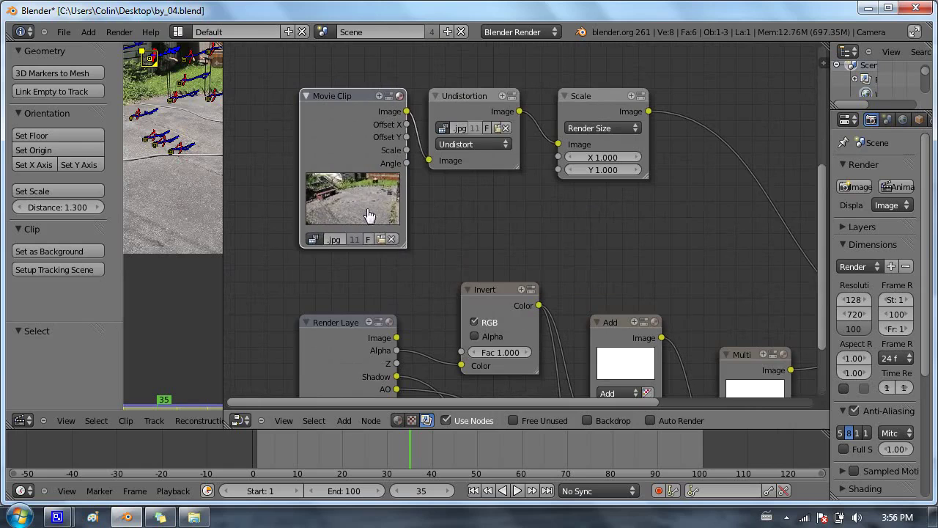
Examine the Background render layer branch and follow the node tree through Vector Blur and Alpha Over to the Composite and Viewer outputs
middle_click_drag(366, 369, 415, 148)
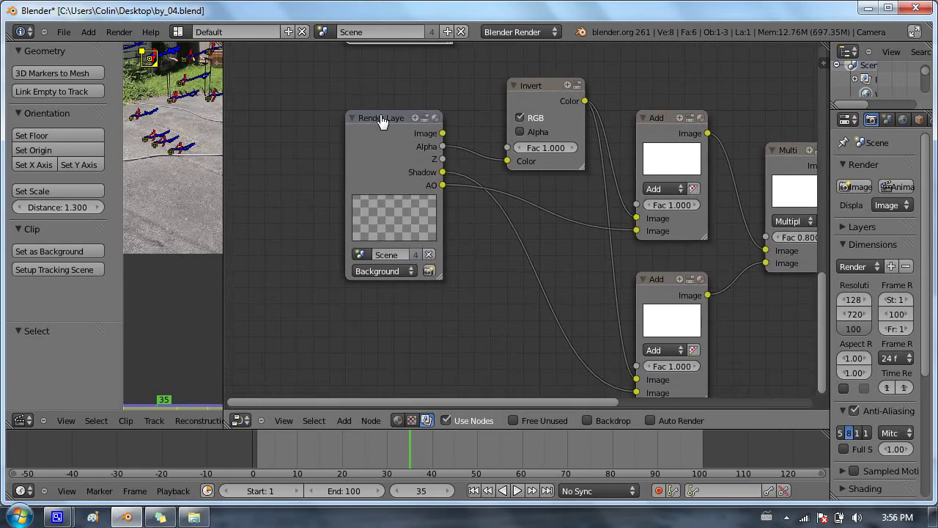
middle_click_drag(416, 93, 394, 228)
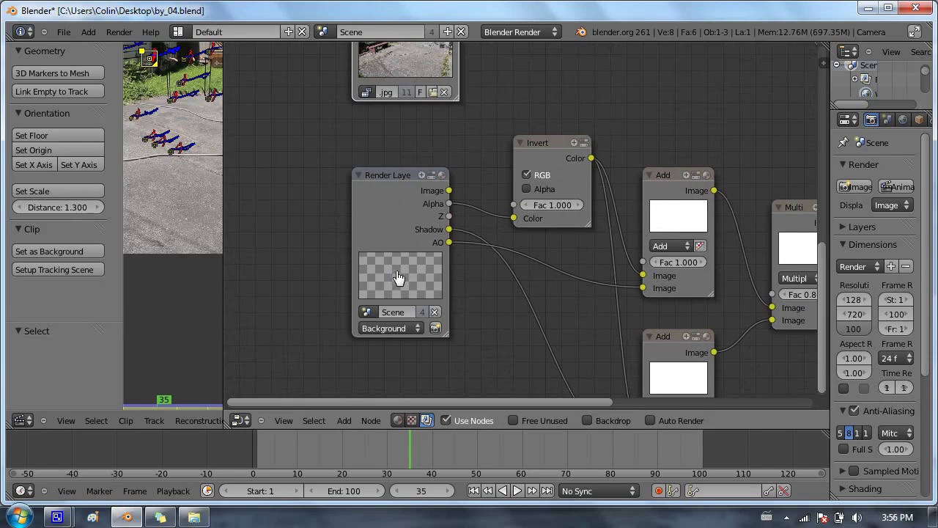
scroll(397, 275, "down", 5)
middle_click_drag(409, 383, 404, 155)
middle_click_drag(410, 192, 419, 134)
scroll(463, 163, "up", 4)
middle_click_drag(465, 155, 465, 98)
middle_click_drag(553, 184, 361, 300)
scroll(572, 212, "down", 5)
scroll(642, 94, "down", 5)
middle_click_drag(569, 132, 382, 211)
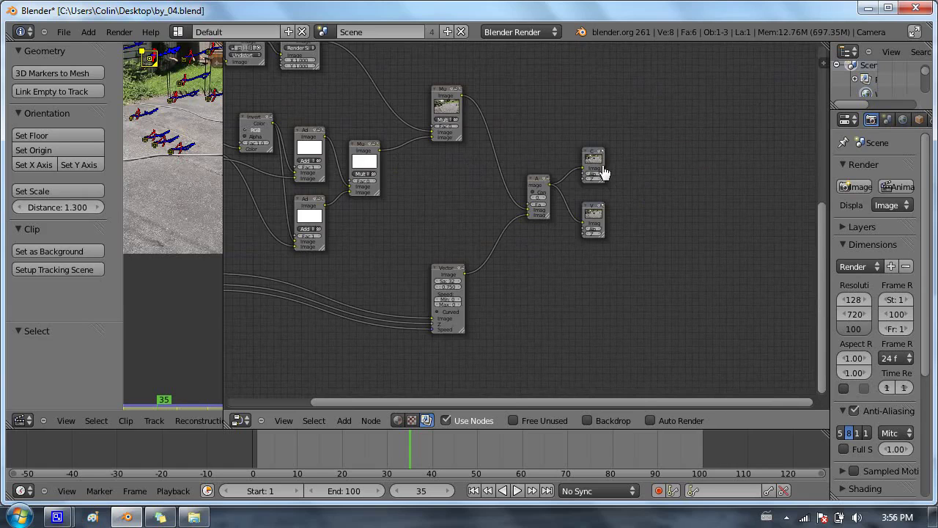
scroll(603, 171, "up", 5)
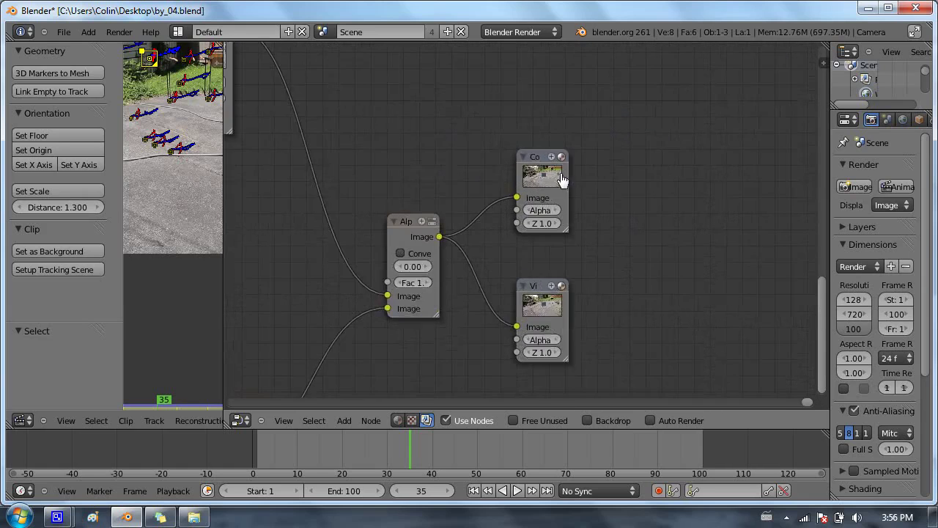
scroll(561, 179, "up", 5)
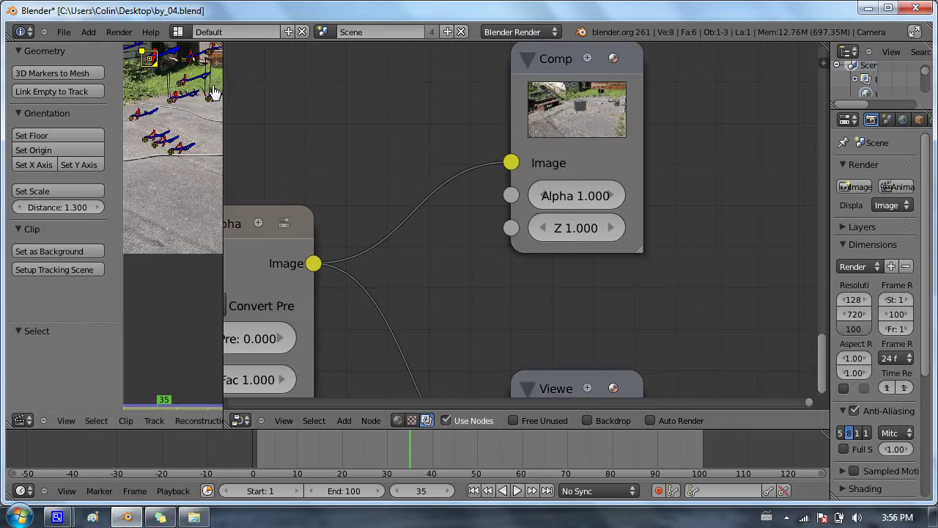
Change the Node Editor area back to a 3D View and expand it over the clip editor
left_click_drag(225, 92, 256, 335)
left_click(278, 421)
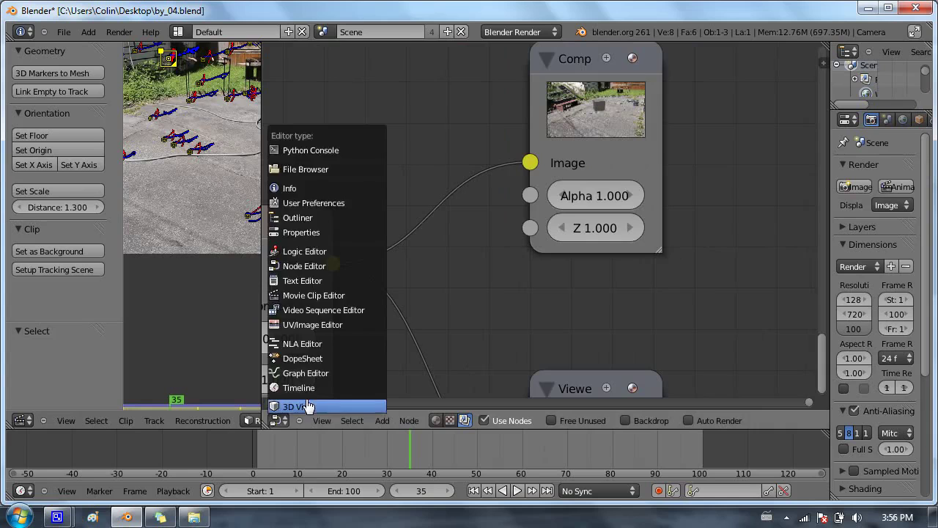
left_click(308, 407)
left_click_drag(264, 413, 170, 286)
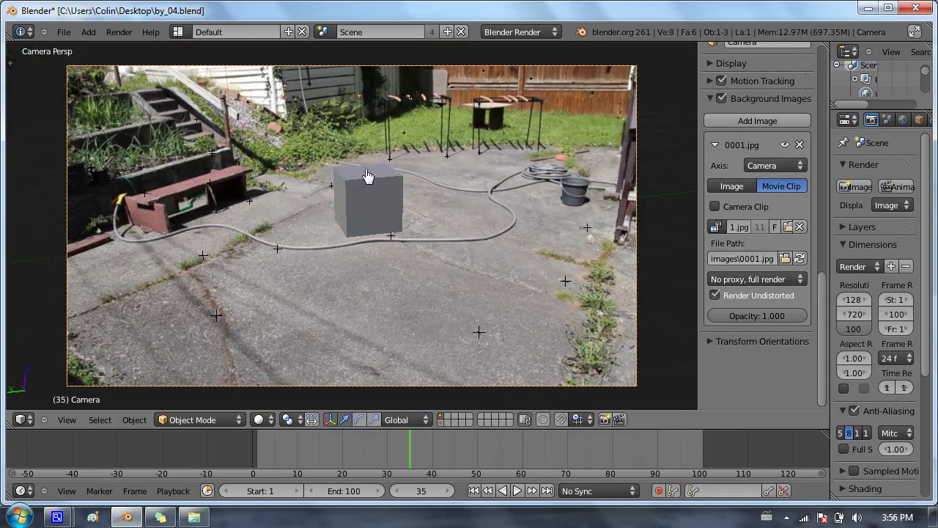
Add a monkey mesh and rotate it about -56 degrees in the right side view so its face points forward
key("shift+a")
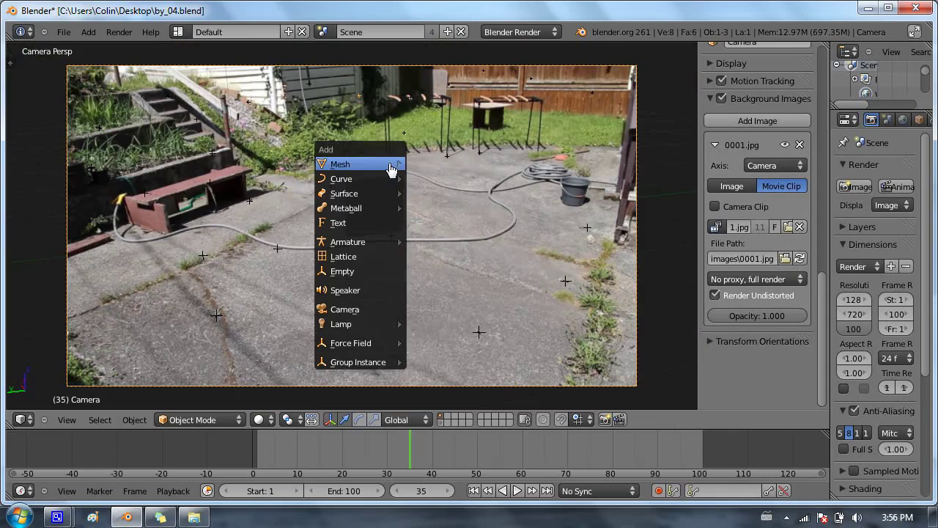
mouse_move(383, 168)
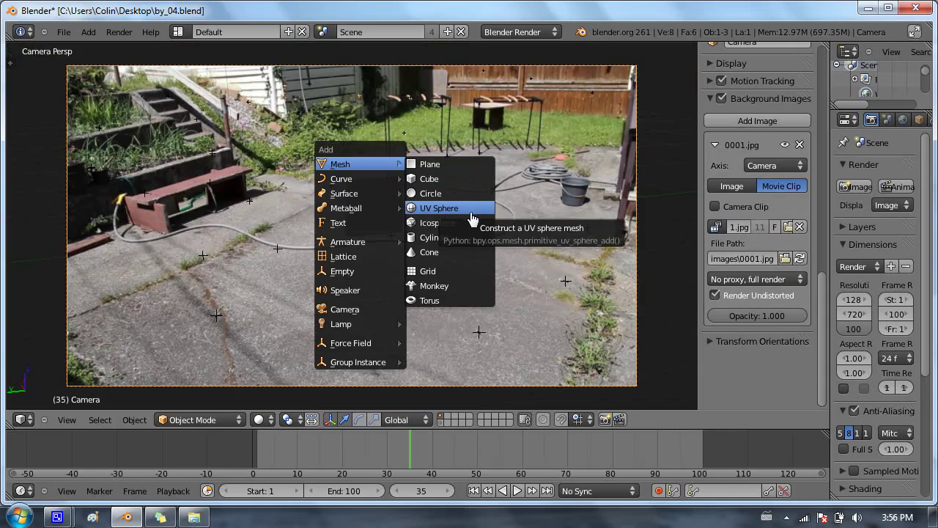
left_click(447, 286)
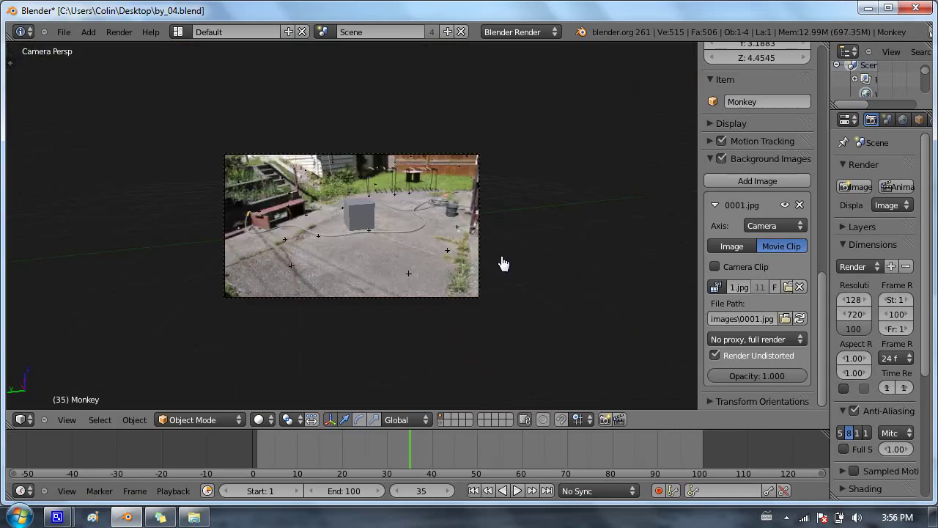
key("KP_1")
scroll(415, 250, "down", 8)
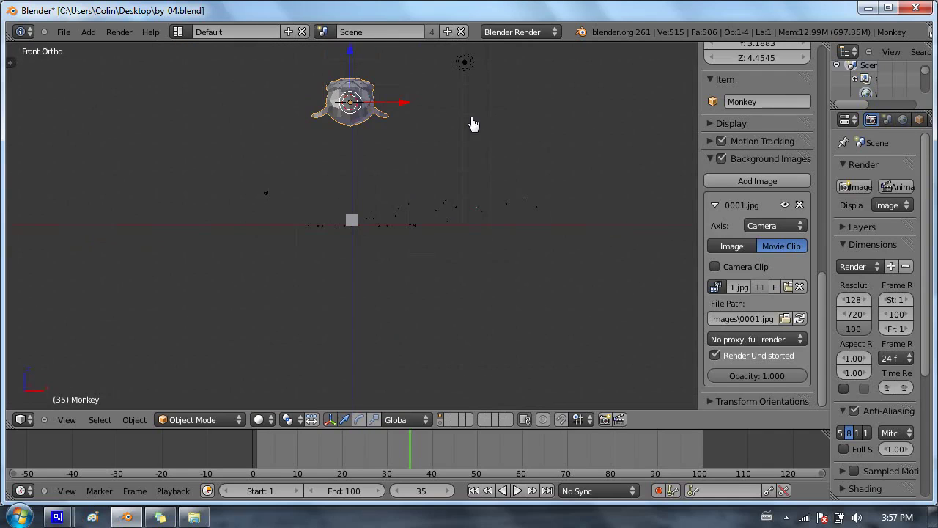
key("KP_3")
key("r")
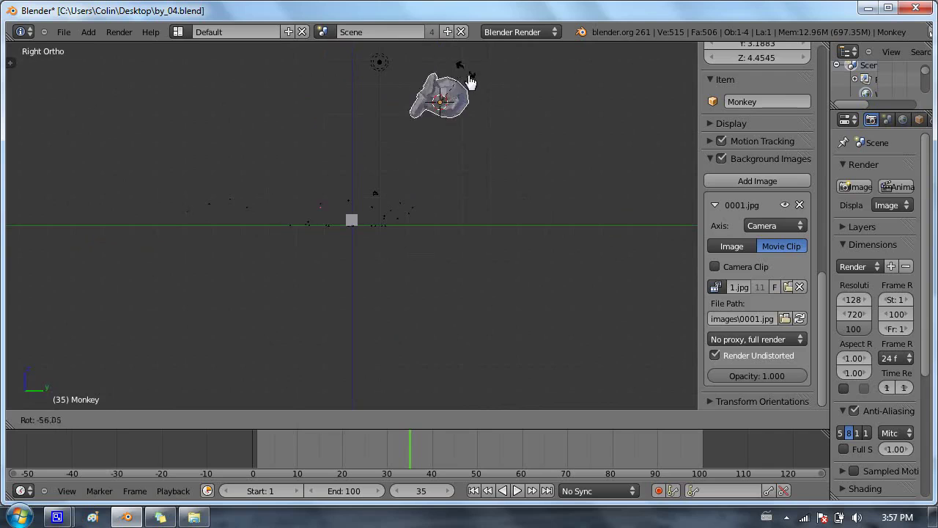
left_click(466, 75)
key("ctrl+z")
Move the monkey down to just above the cube in the side view and scale it smaller than the cube
scroll(433, 134, "up", 2)
middle_click_drag(437, 109, 394, 235, "shift")
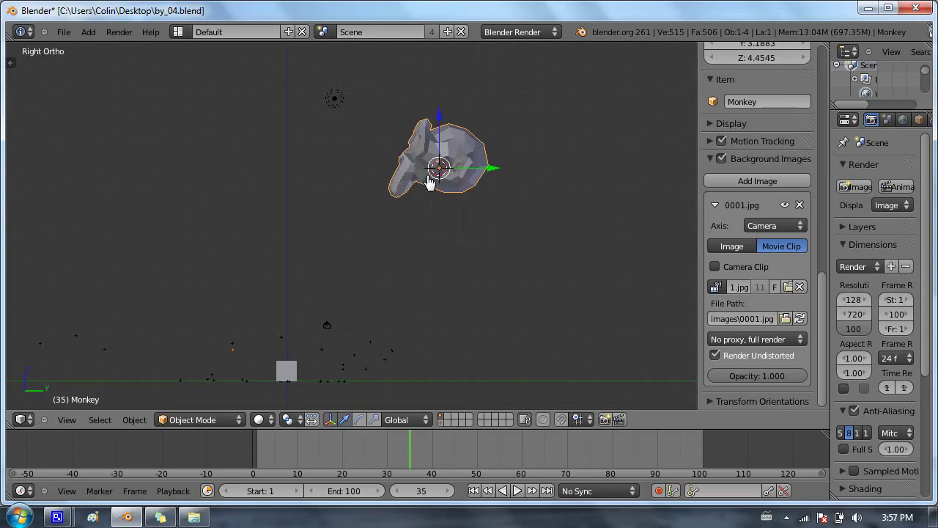
key("g")
left_click(264, 348)
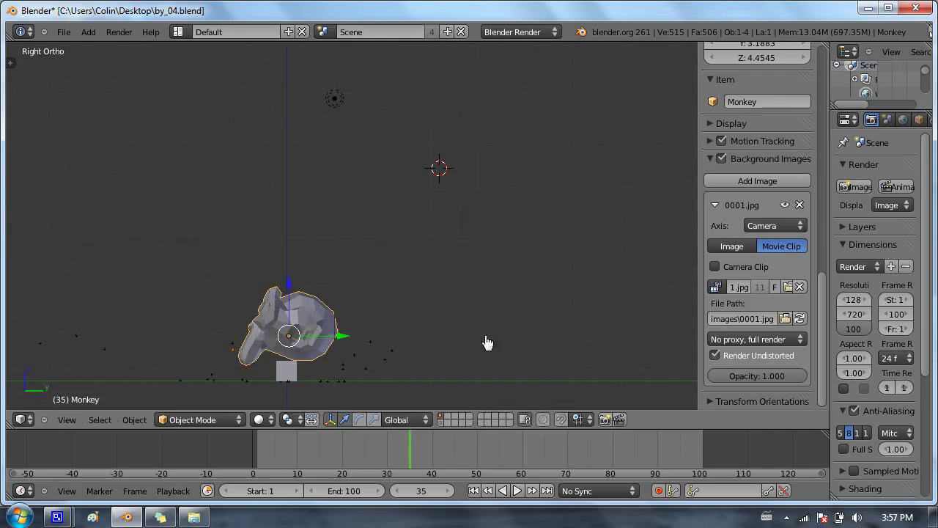
key("s")
left_click(324, 324)
Lower the monkey onto the cube's top face and tilt it slightly so chin and head rest on the surface
middle_click_drag(320, 343, 427, 201, "shift")
scroll(440, 176, "up", 6)
middle_click_drag(489, 119, 371, 172, "shift")
key("g")
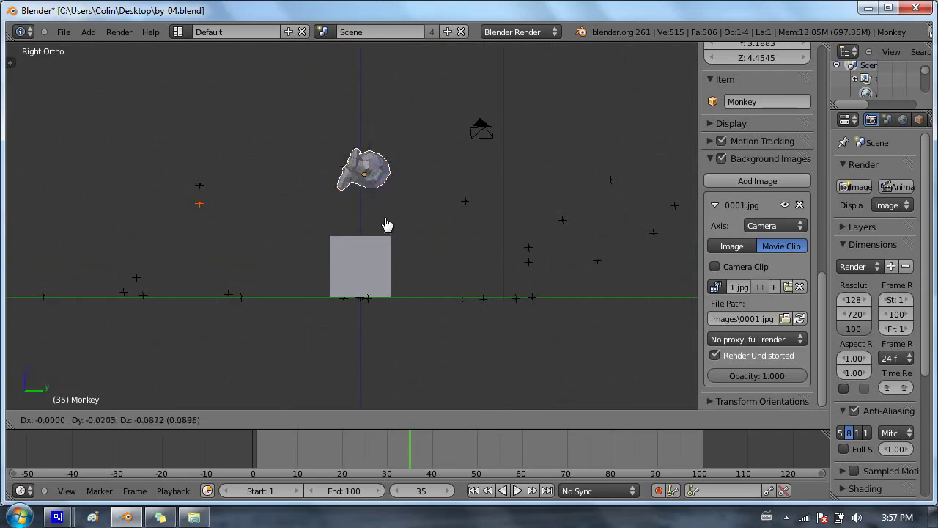
left_click(395, 236)
scroll(381, 245, "up", 6)
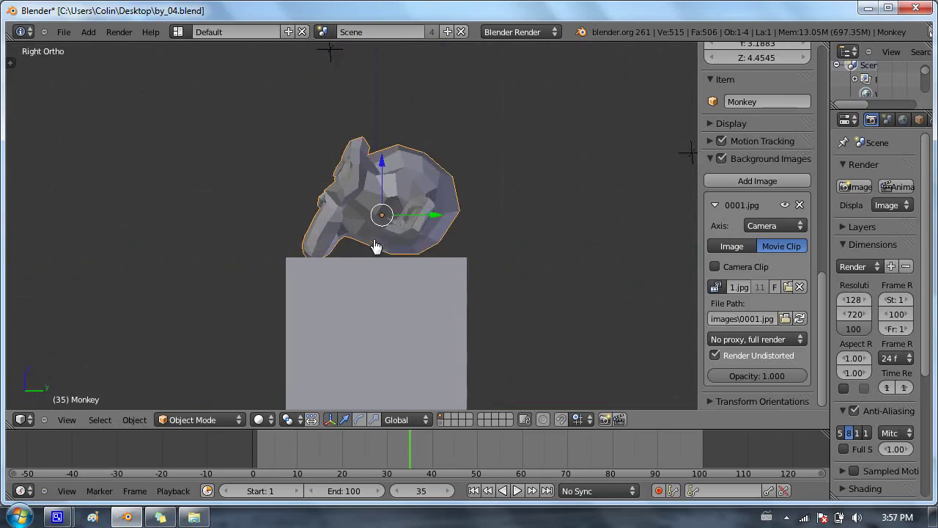
key("r")
left_click(540, 162)
key("g")
left_click(538, 165)
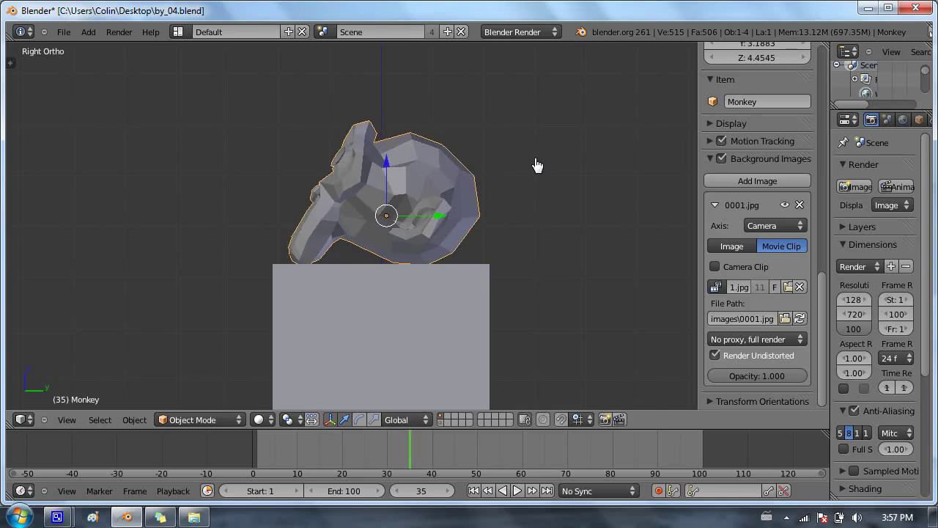
Align the monkey over the cube in the front view, and rotate it around global Z in the camera view to face the camera
key("KP_1")
left_click_drag(372, 220, 402, 224)
key("KP_0")
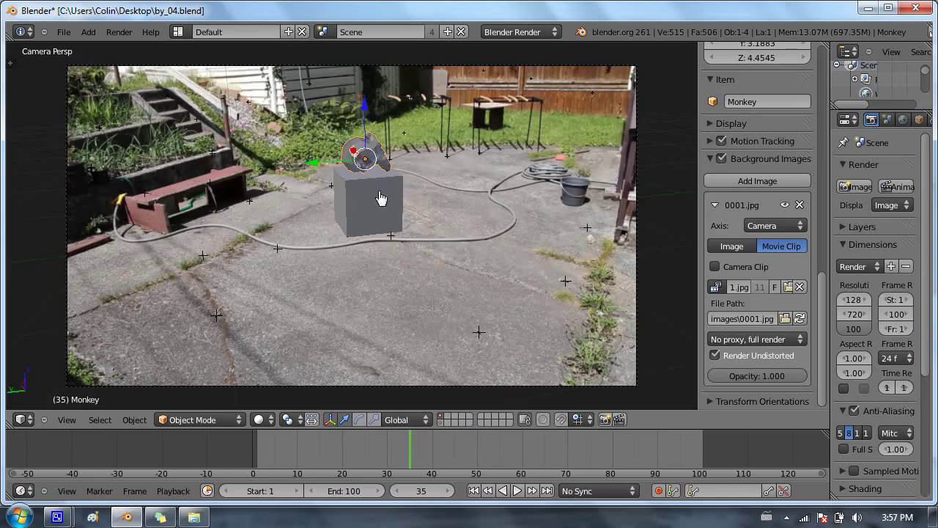
key("r")
key("z")
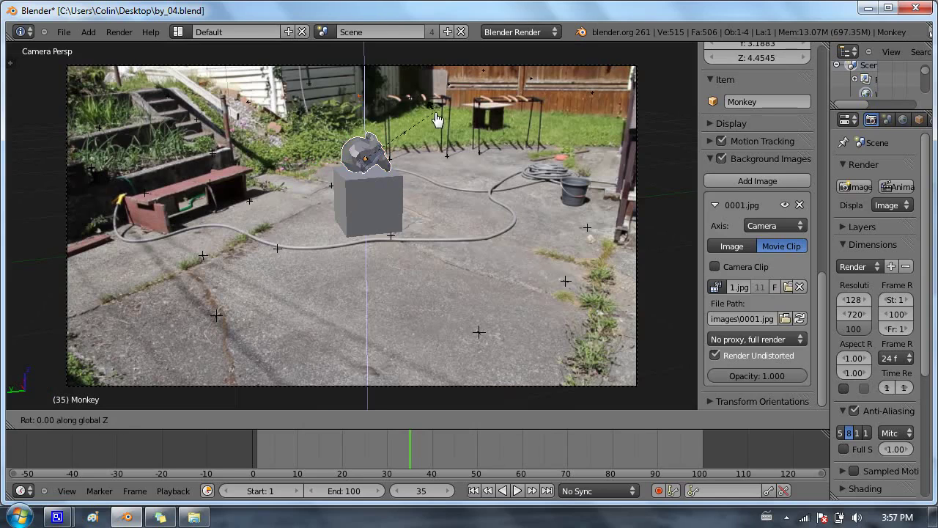
left_click(367, 235)
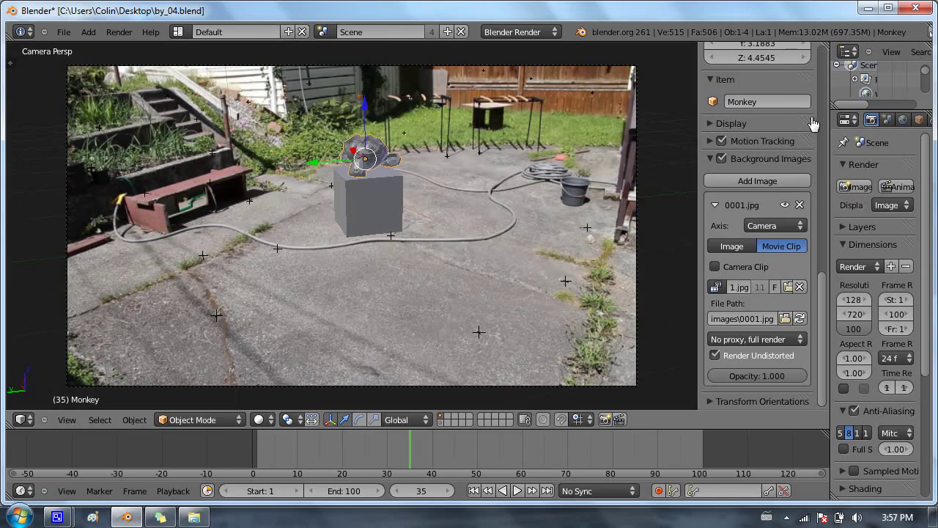
Widen the Properties editor and give the monkey a new material with a red diffuse colour, R 0.800 and G 0.000
scroll(819, 160, "up", 1)
left_click_drag(829, 160, 695, 161)
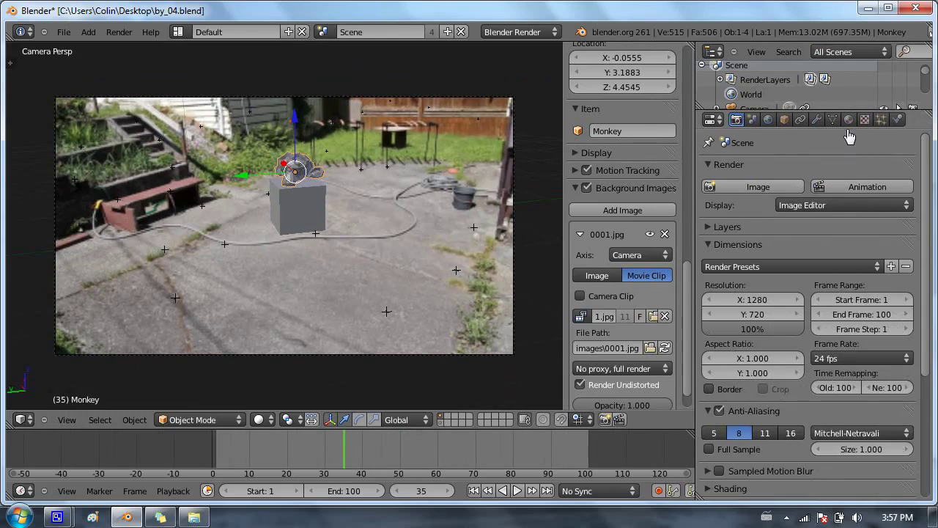
left_click(849, 119)
left_click(740, 217)
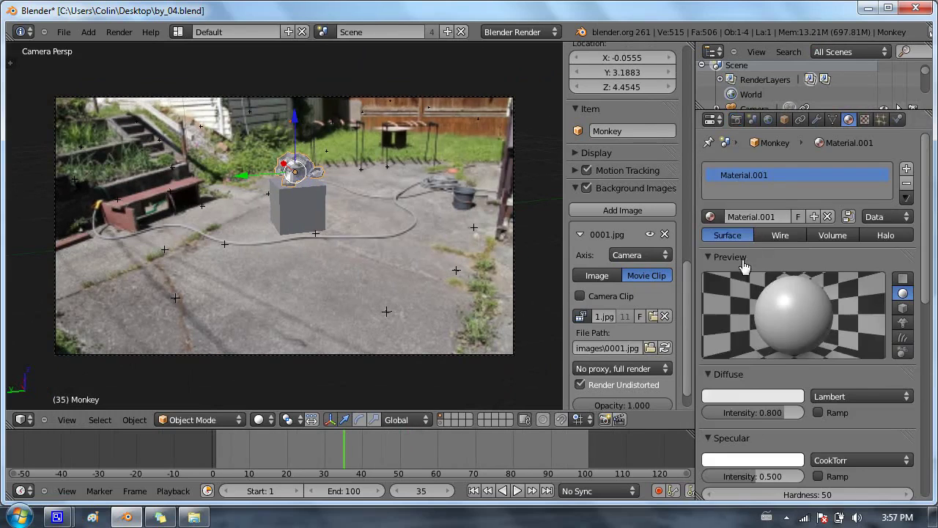
left_click(740, 399)
left_click(734, 320)
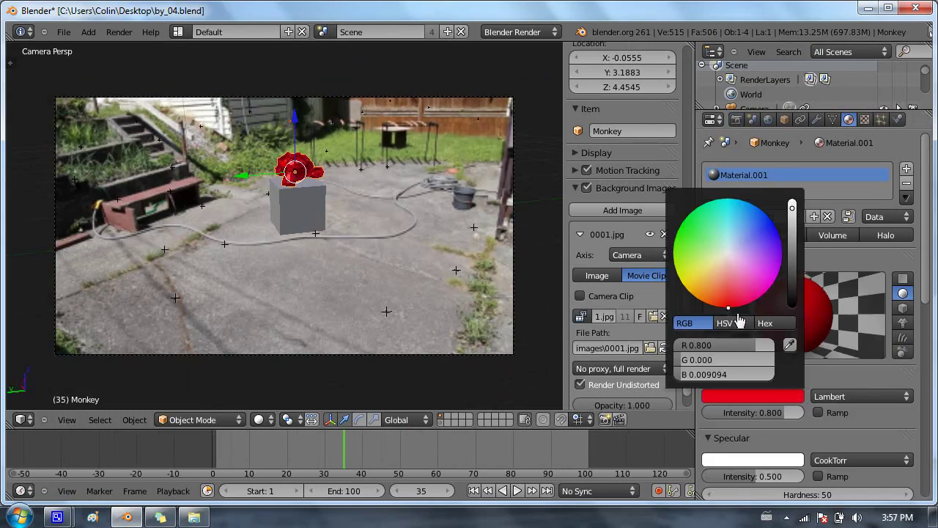
Set the specular intensity of the monkey's red material to 0
left_click(748, 462)
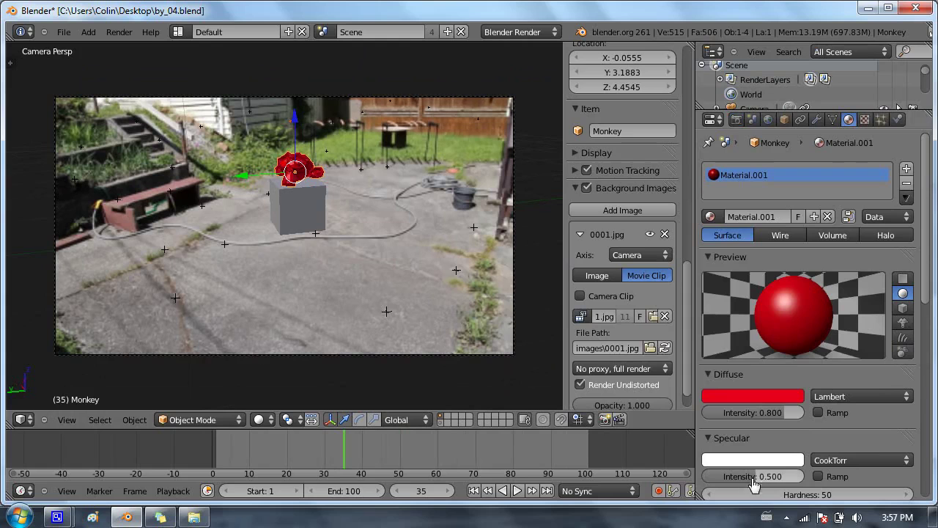
left_click_drag(770, 477, 682, 473)
scroll(319, 153, "up", 1)
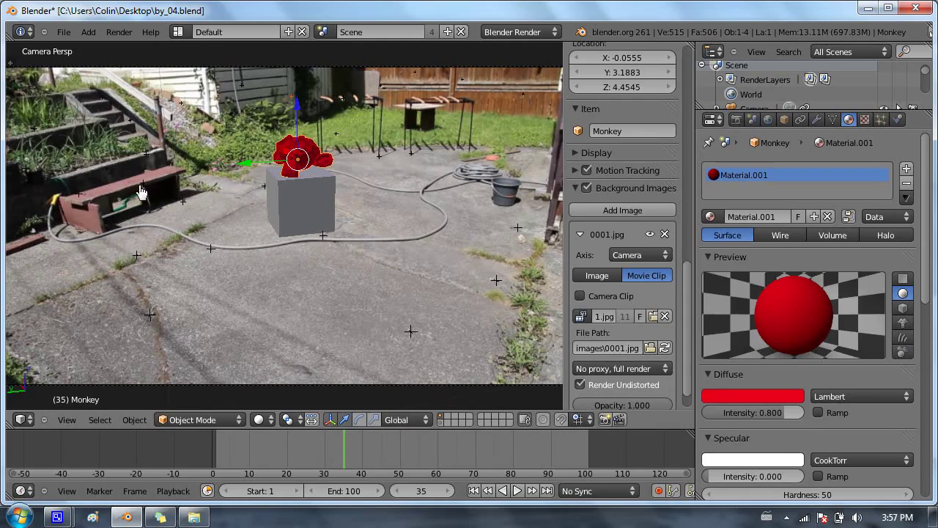
Select the two track points on the red bench and place the 3D cursor between them in the top view
right_click(145, 190)
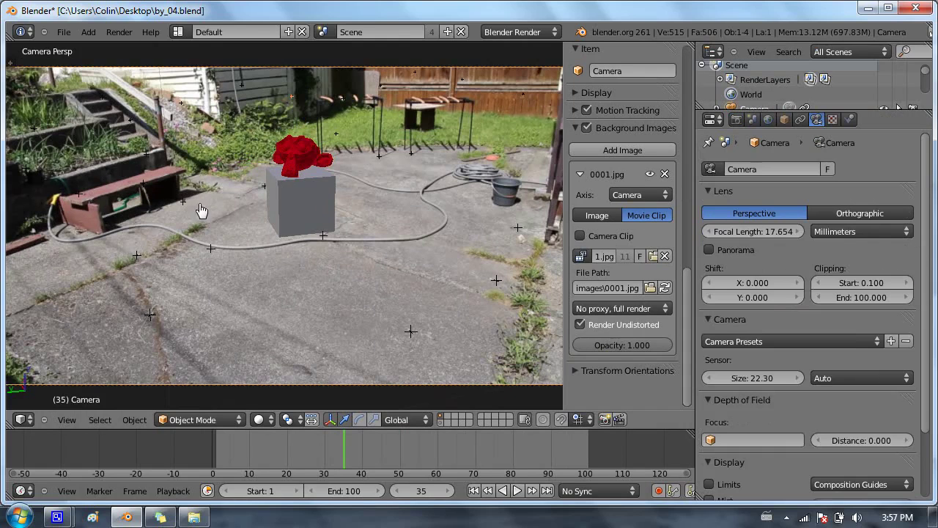
key("KP_1")
scroll(297, 210, "down", 3)
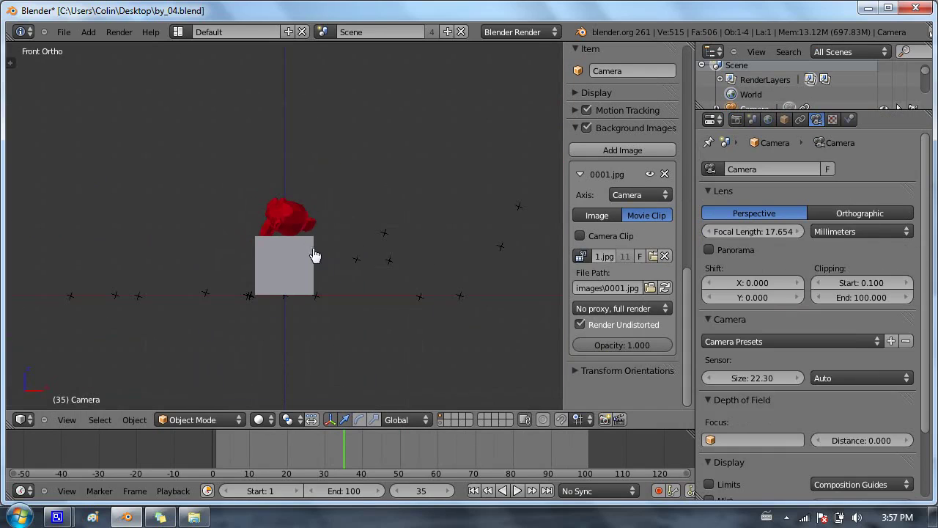
key("KP_0")
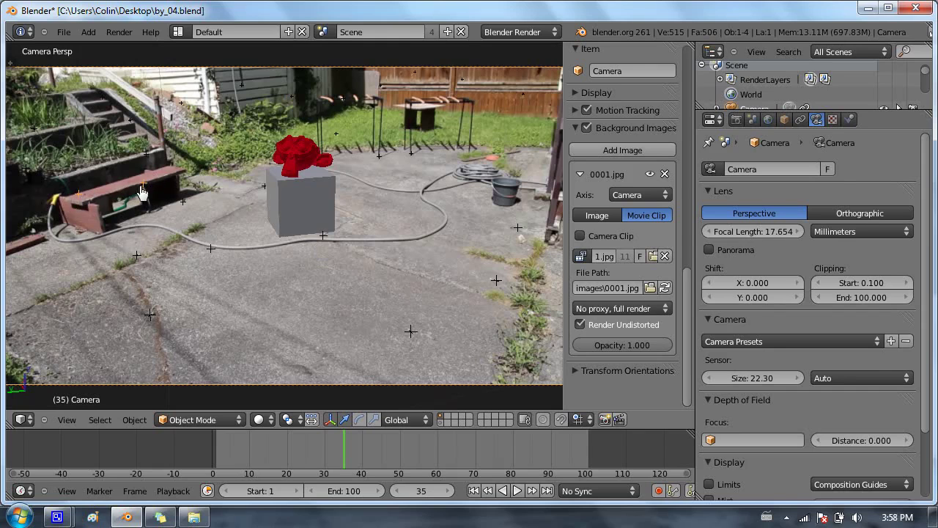
middle_click_drag(132, 192, 213, 231)
middle_click_drag(213, 231, 521, 220, "shift")
middle_click_drag(279, 232, 251, 239)
key("KP_7")
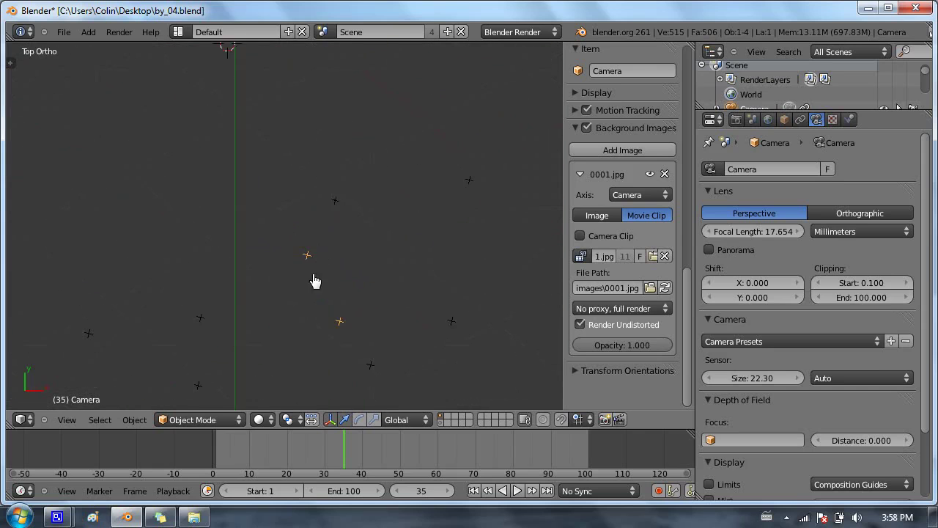
middle_click_drag(319, 282, 253, 168, "shift")
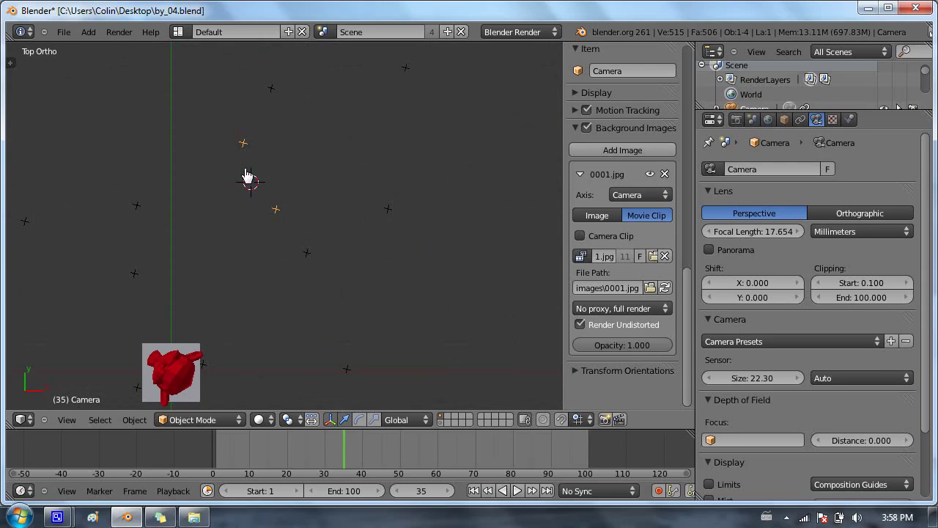
Add a cube at the 3D cursor, scale it to about 0.23 and align it between the two selected bench tracks
key("shift+a")
mouse_move(248, 172)
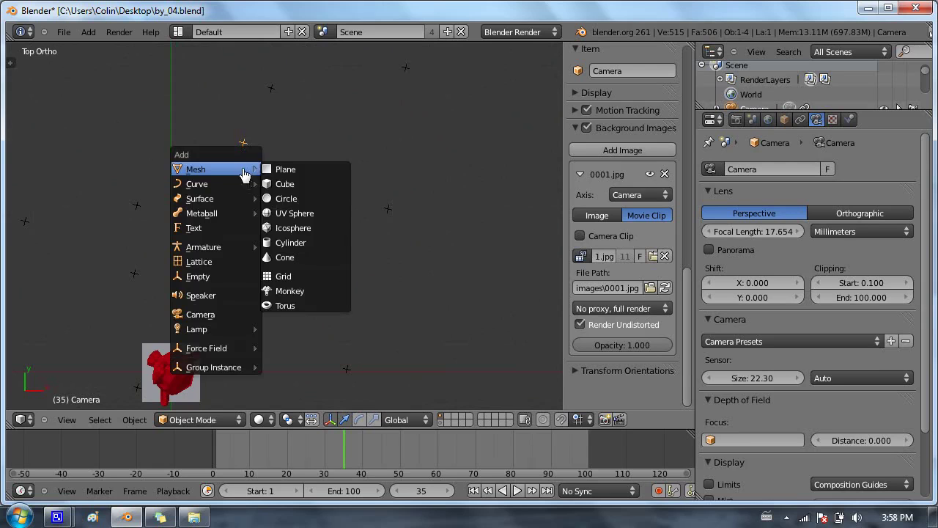
left_click(285, 184)
key("s")
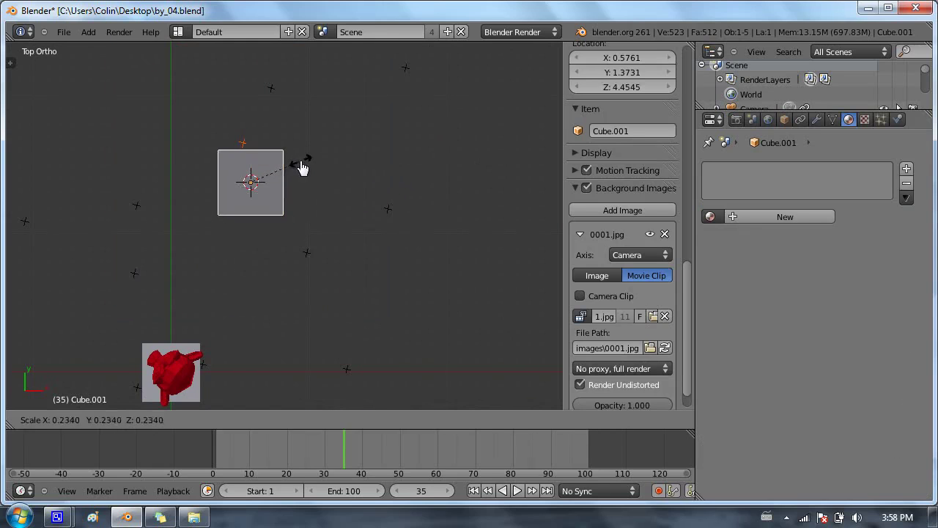
left_click(301, 167)
left_click_drag(256, 140, 261, 131)
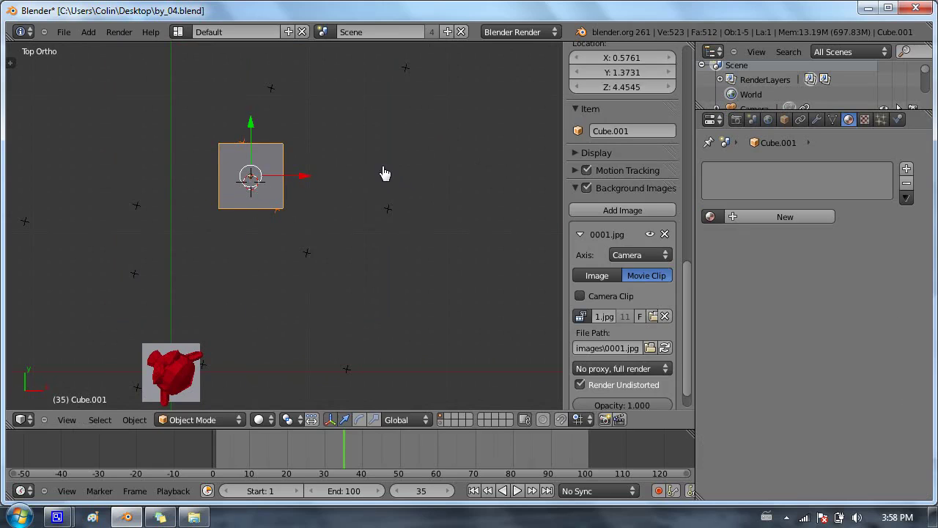
Stretch the new cube along global X into a long slab matching the bench's proportions
key("s")
key("x")
left_click(549, 180)
key("s")
key("x")
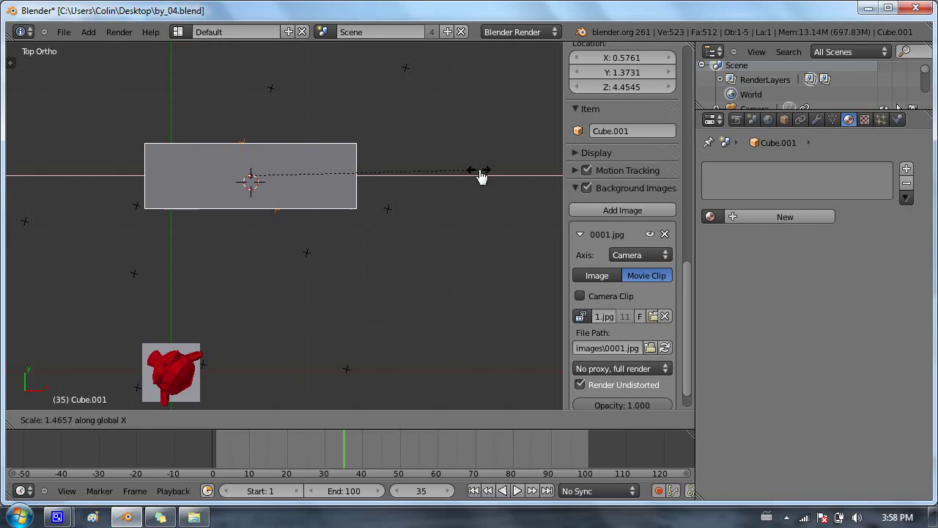
left_click(486, 174)
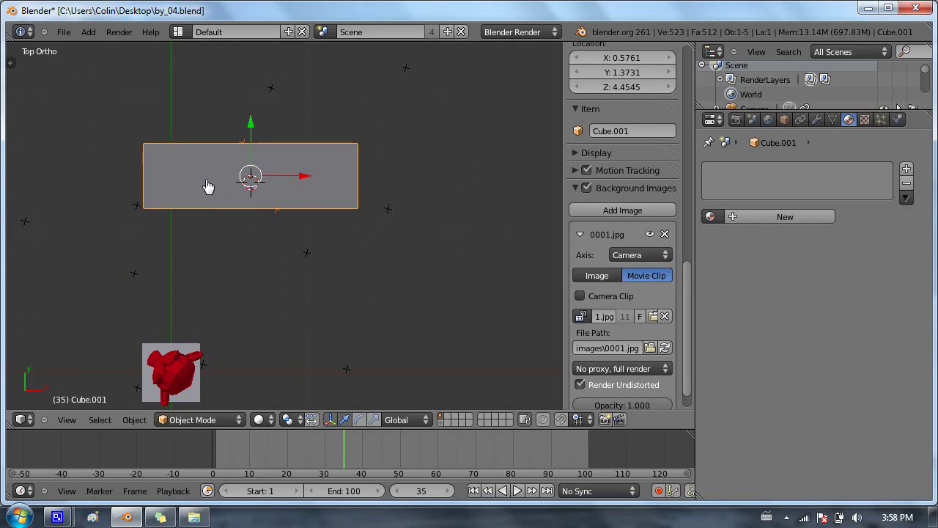
Lower the slab vertically in the front view until it is centred on the ground line beside the monkey's cube
key("KP_0")
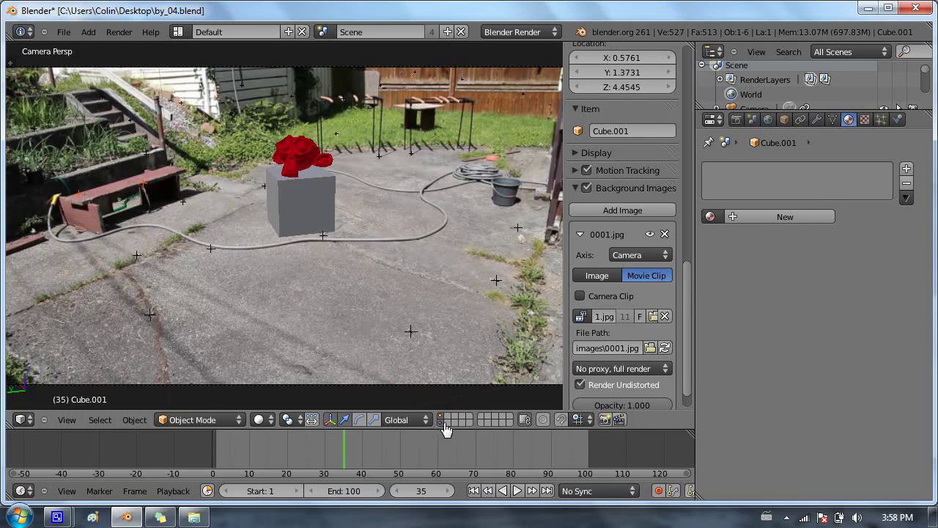
middle_click_drag(167, 218, 211, 224)
scroll(211, 224, "down", 8)
scroll(231, 185, "up", 2)
scroll(234, 184, "down", 2)
scroll(264, 149, "up", 2)
middle_click_drag(251, 179, 249, 233)
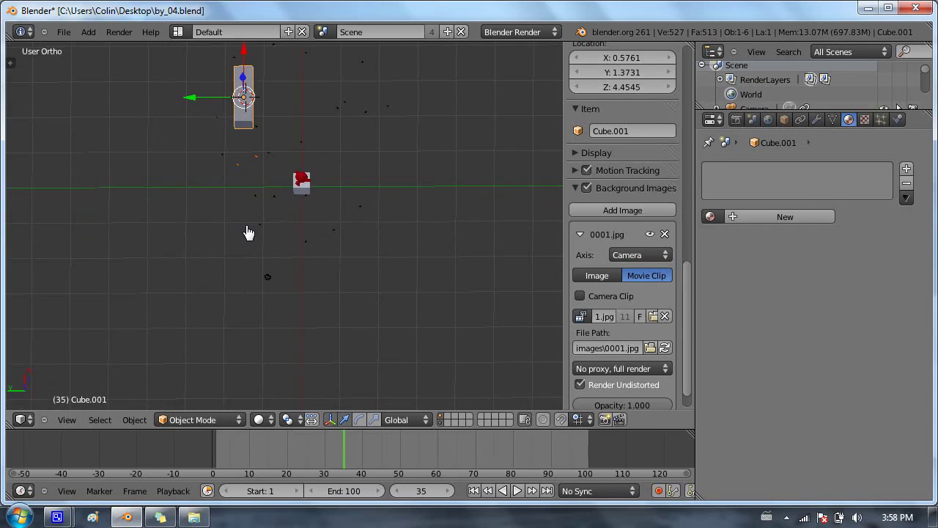
key("KP_7")
key("KP_1")
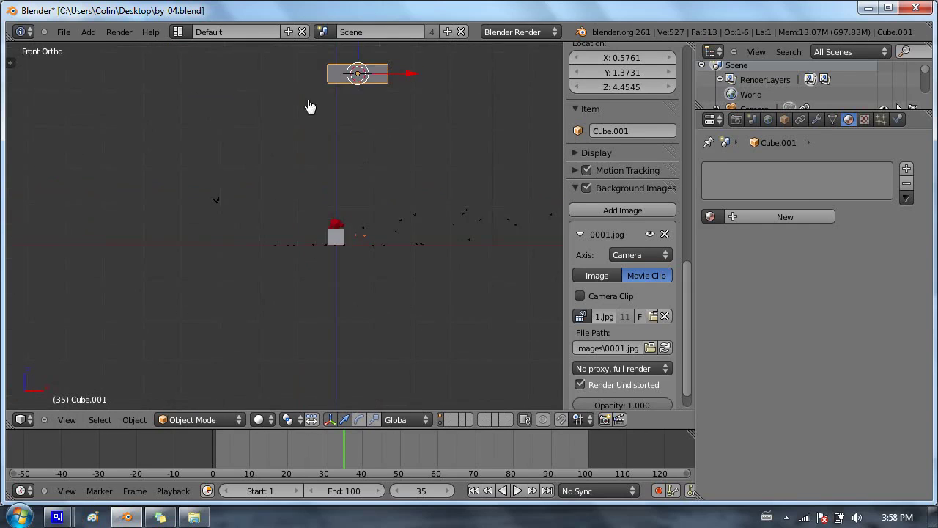
middle_click_drag(355, 90, 328, 127, "shift")
left_click_drag(327, 66, 347, 238)
scroll(405, 233, "up", 4)
middle_click_drag(438, 304, 374, 228, "shift")
scroll(480, 233, "up", 4)
key("s")
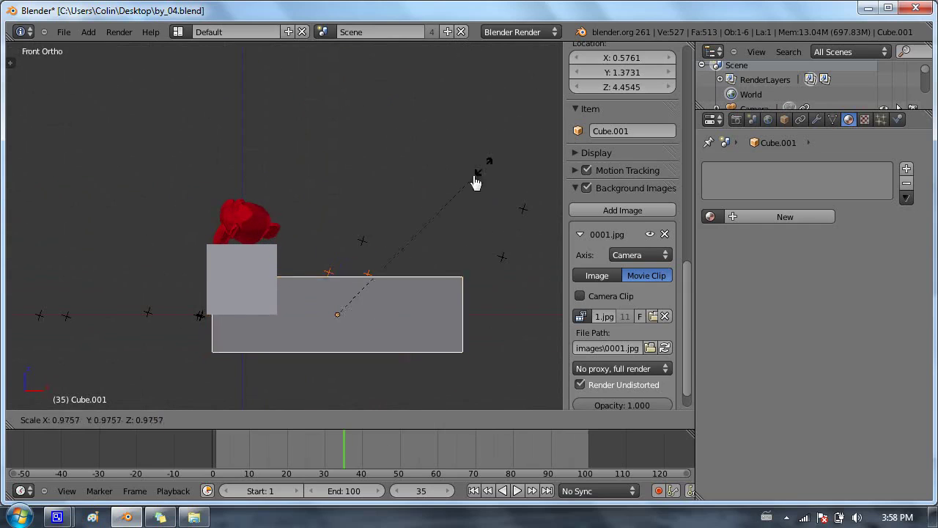
left_click(433, 242)
key("ctrl+z")
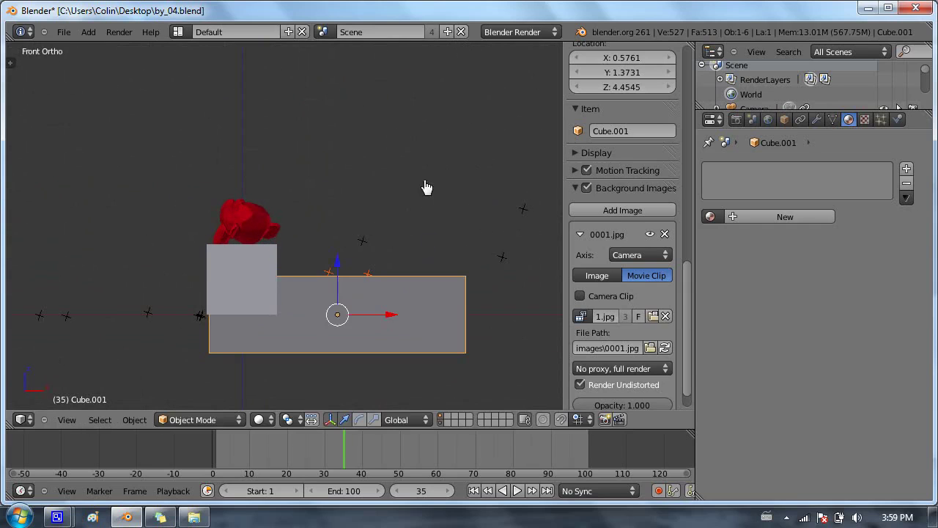
Flatten the slab along global Z into a thin board and raise it vertically towards the height of the bench tracks
key("s")
key("z")
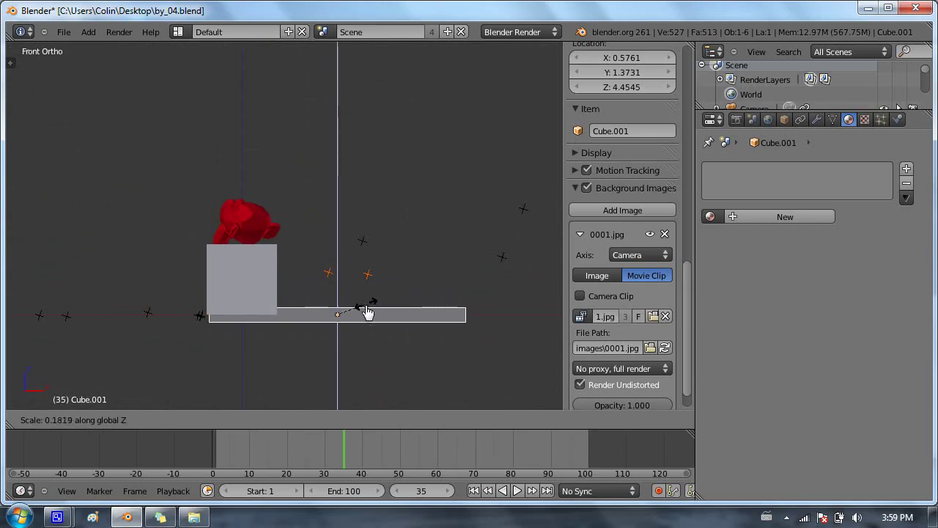
left_click(352, 314)
key("g")
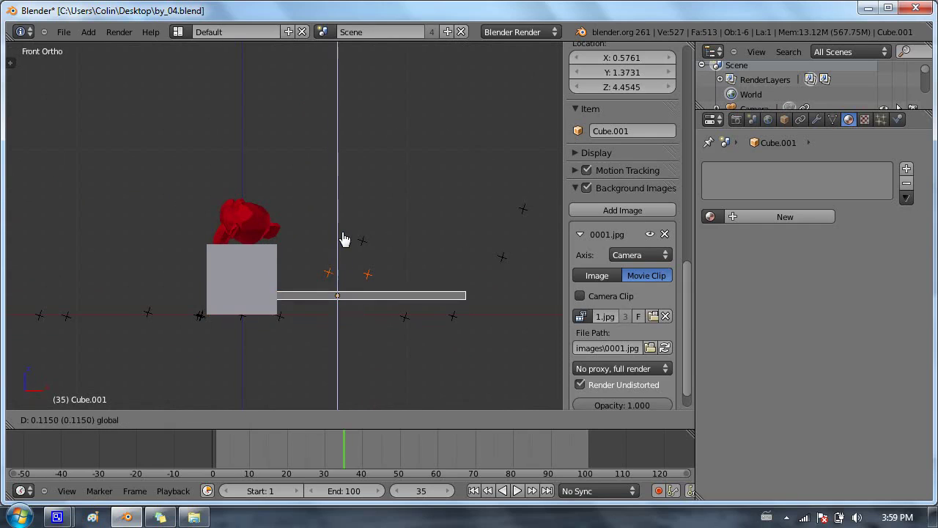
left_click(345, 230)
Rotate the slab about -47° around global Z in the camera view to line it up with the red bench
middle_click_drag(324, 262, 127, 217)
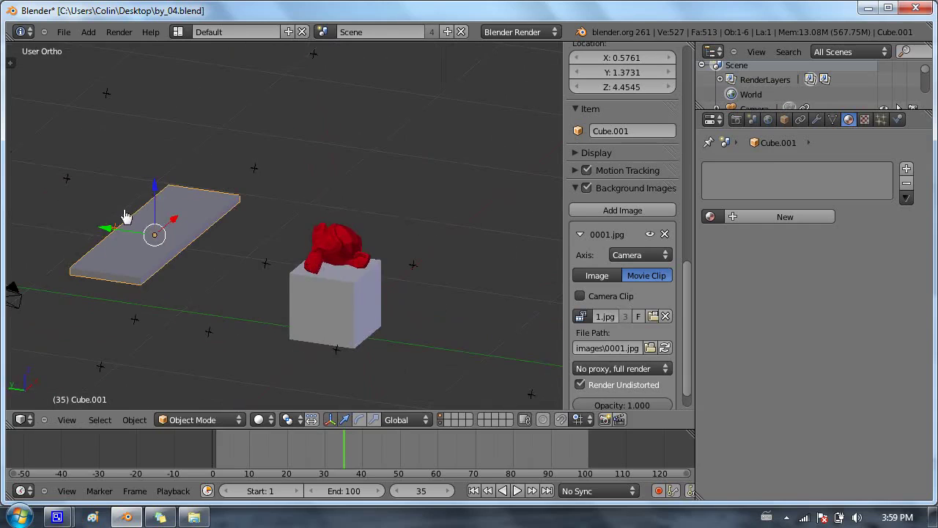
key("KP_0")
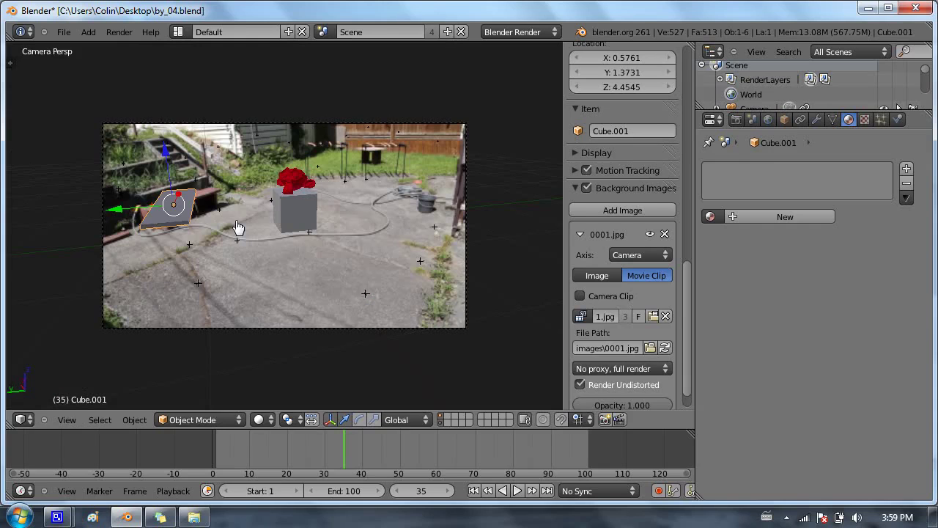
right_click(197, 207)
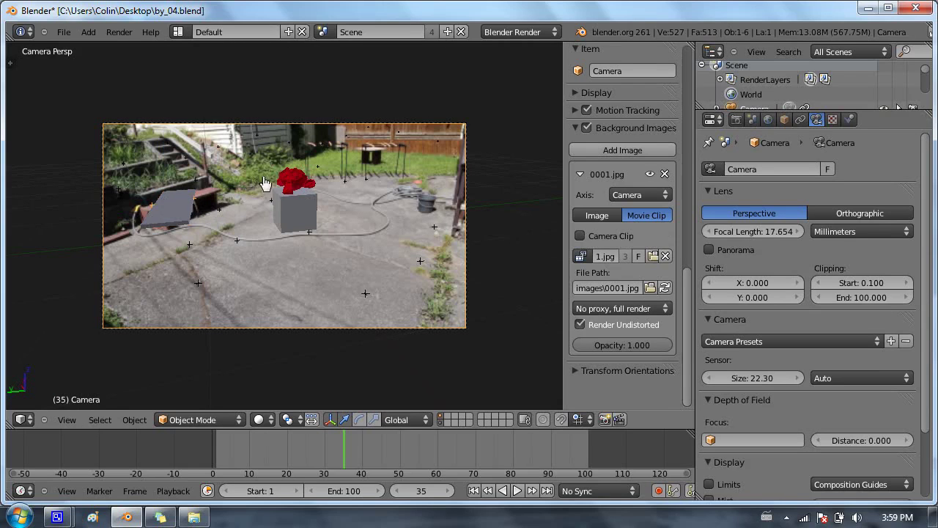
right_click(165, 213)
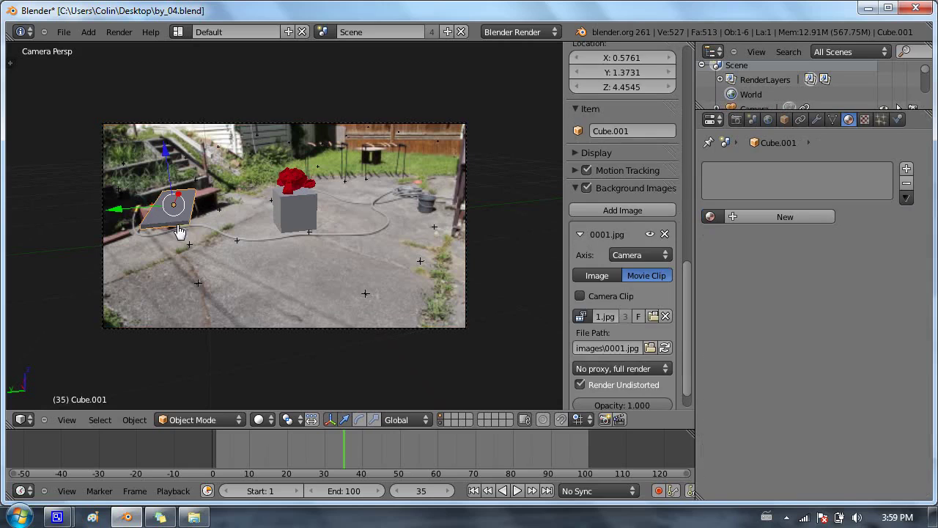
key("r")
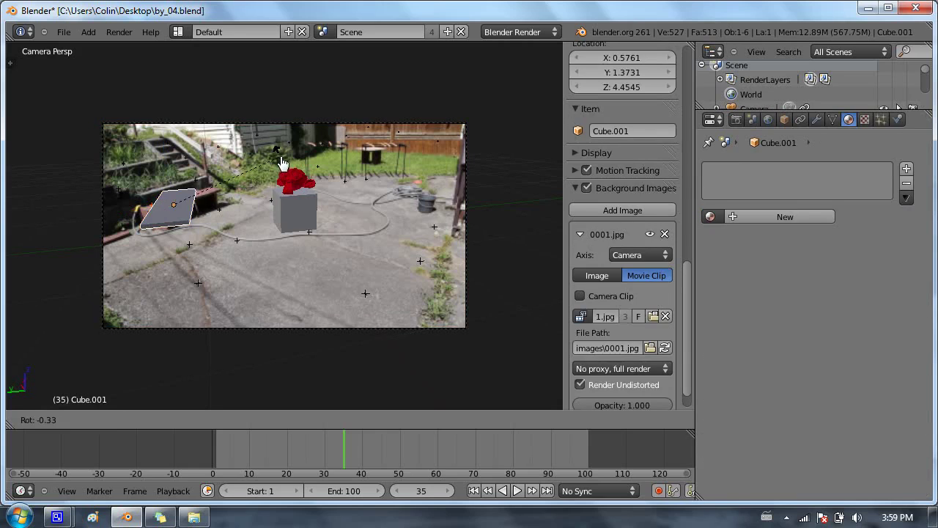
key("z")
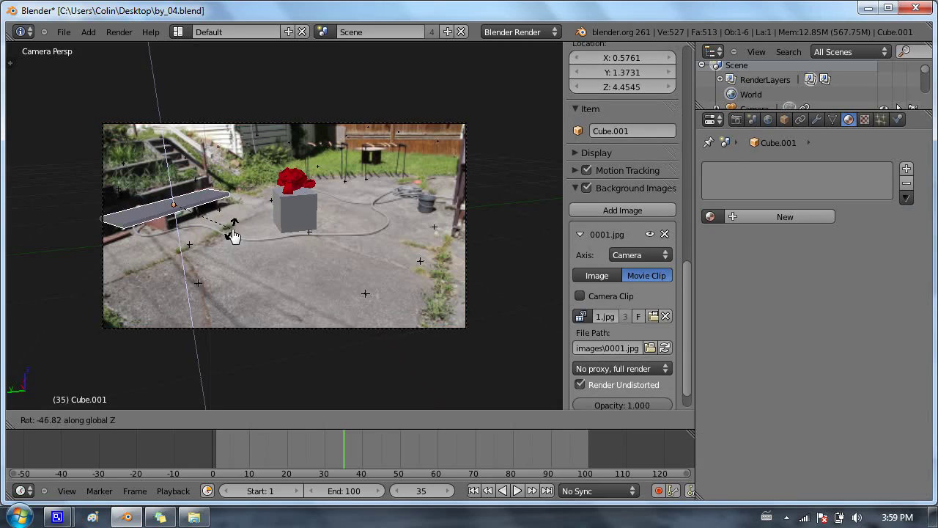
left_click(233, 238)
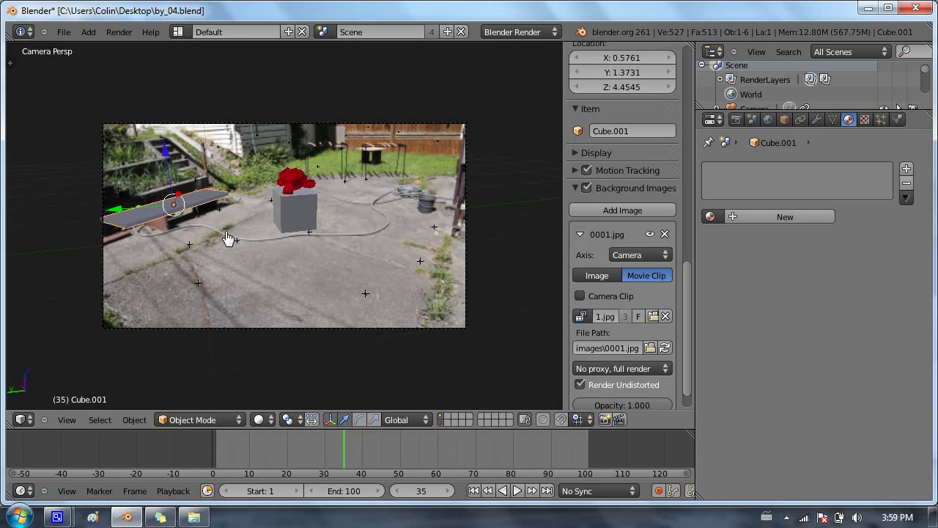
Move the slab straight up in the camera view so it clears the red bench and its track points
key("KP_7")
scroll(353, 148, "down", 1)
scroll(370, 135, "up", 2)
key("KP_0")
key("g")
left_click(199, 176)
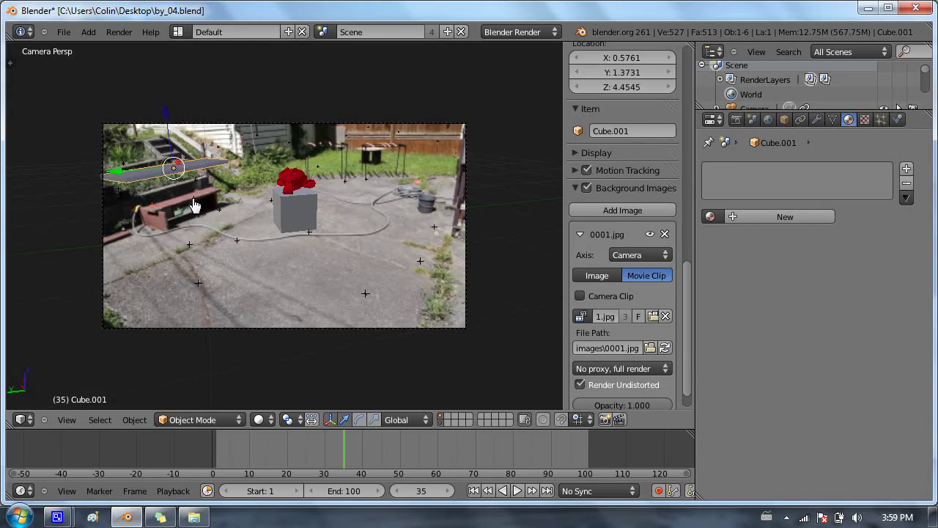
Select the track point on top of the red bench and look for it in the top view
right_click(197, 209)
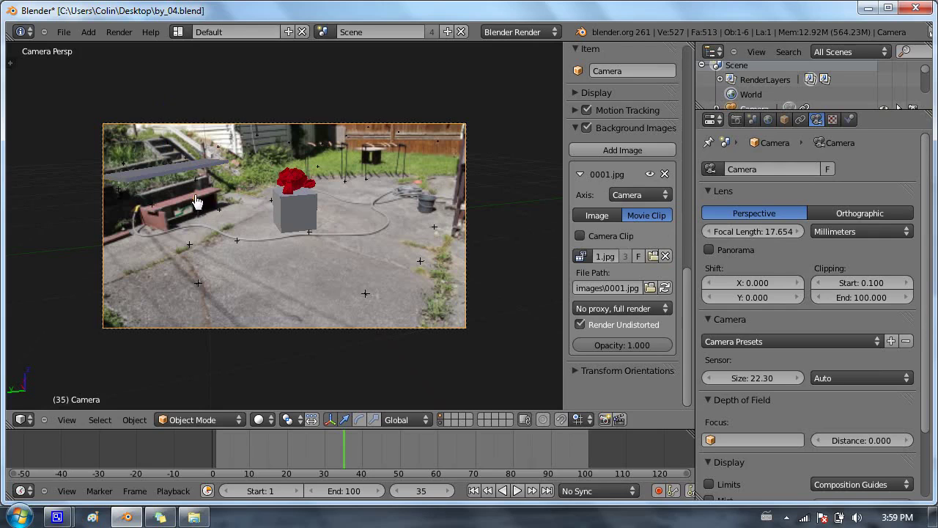
key("KP_7")
scroll(309, 145, "down", 3)
middle_click_drag(328, 126, 261, 101, "shift")
scroll(256, 110, "down", 3)
middle_click_drag(201, 165, 75, 161, "shift")
scroll(272, 220, "down", 6)
scroll(281, 232, "up", 4)
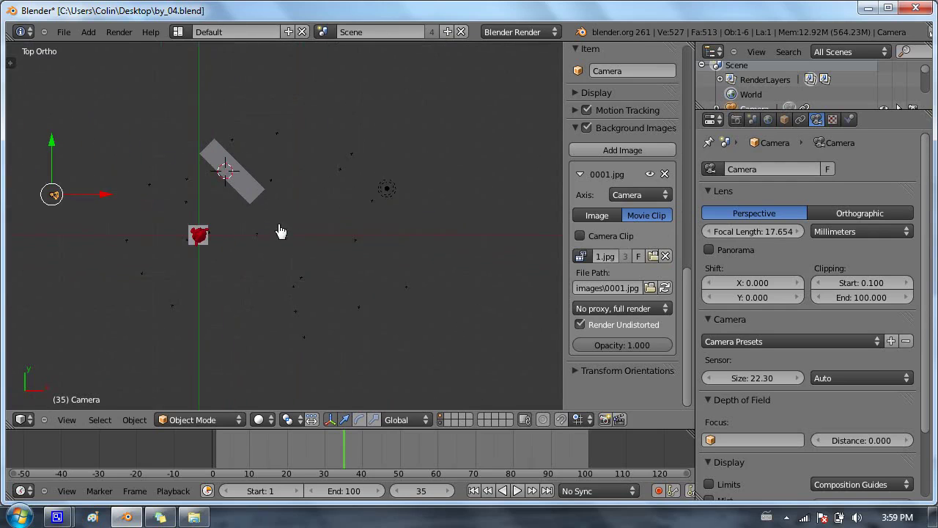
Clear the selection, reselect the bench's top track in the camera view and examine its surroundings from above
key("KP_0")
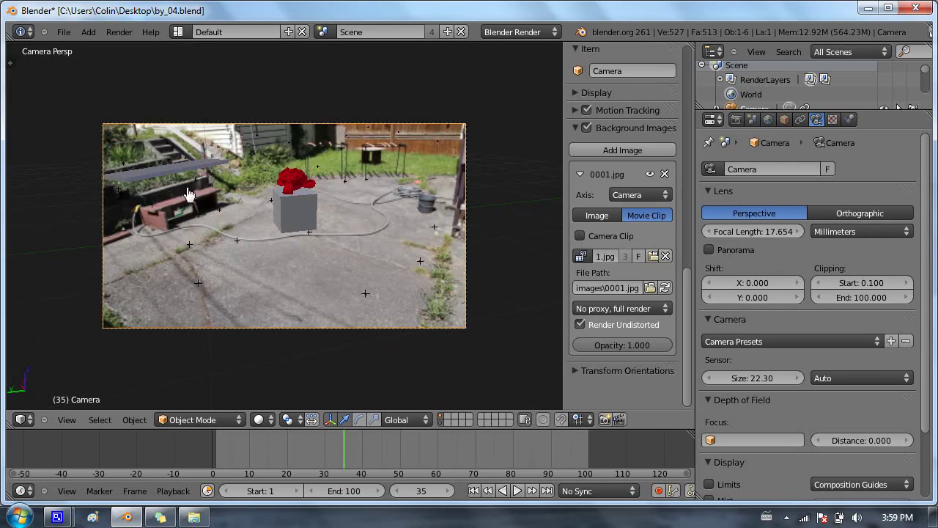
key("a")
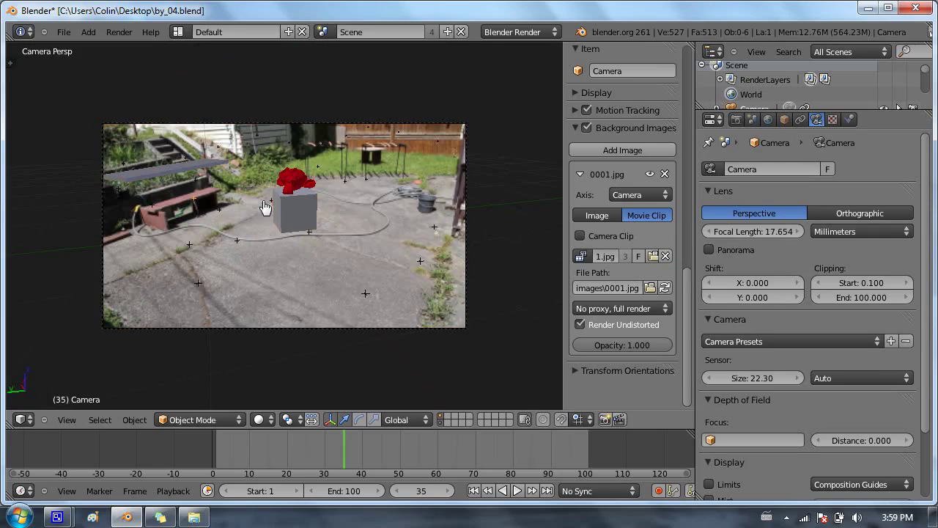
key("a")
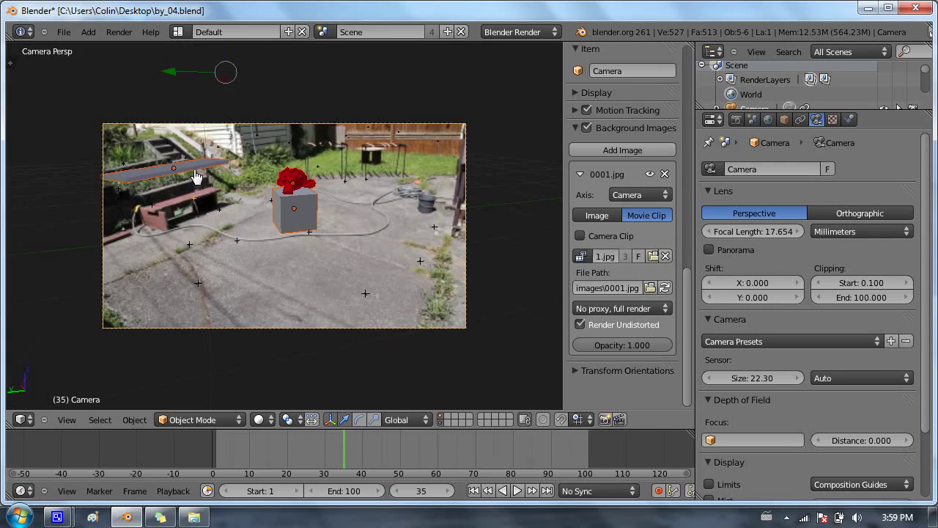
key("a")
right_click(201, 210)
key("KP_7")
scroll(203, 202, "down", 2)
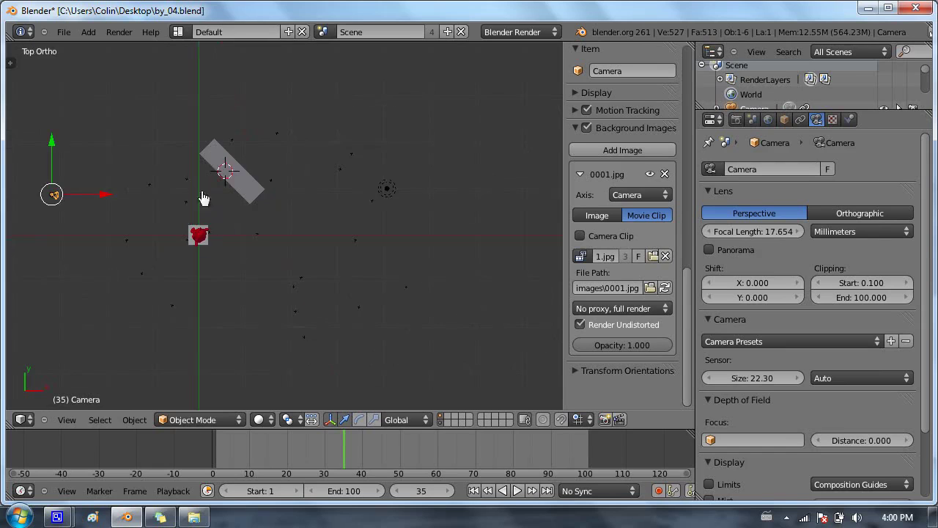
middle_click_drag(248, 190, 348, 196, "shift")
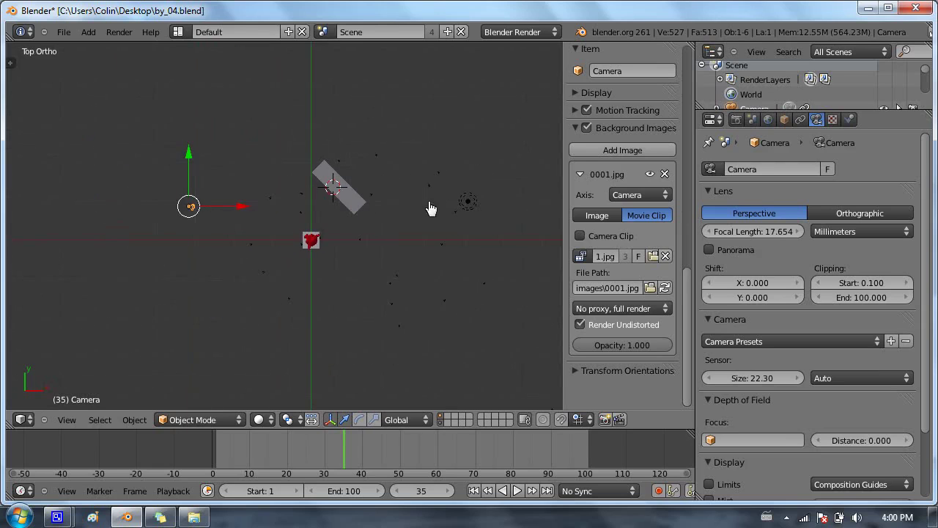
middle_click_drag(431, 209, 379, 205, "shift")
scroll(359, 230, "up", 1)
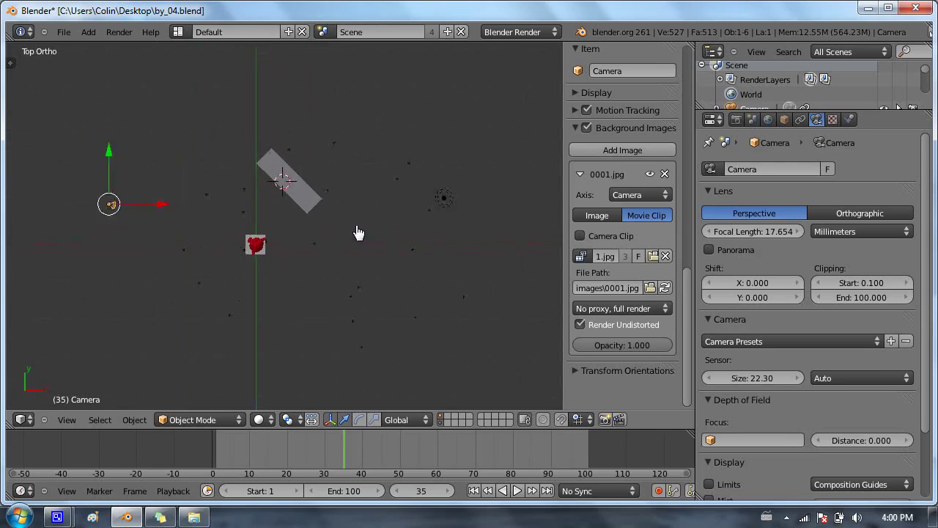
scroll(444, 224, "up", 3)
scroll(453, 242, "down", 2)
Deselect everything and pick the red bench's top track point again in the camera view
key("a")
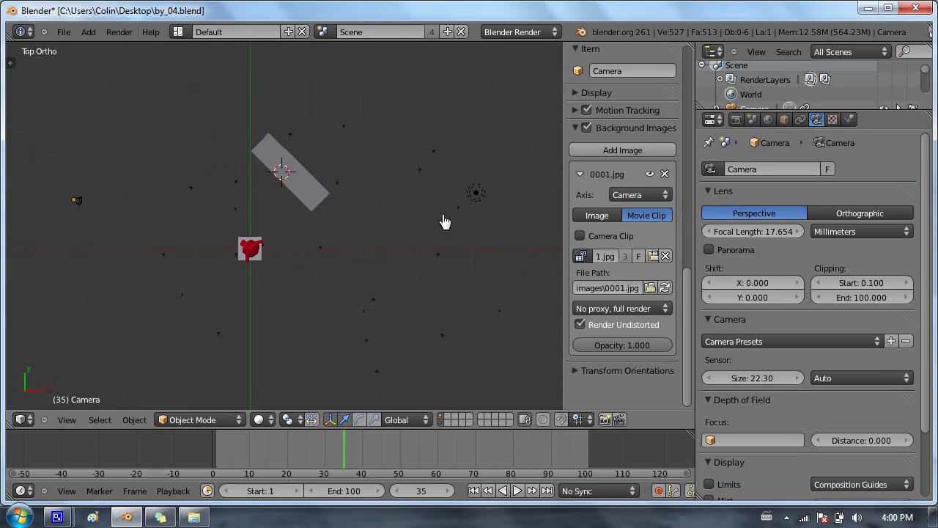
key("KP_0")
right_click(196, 197)
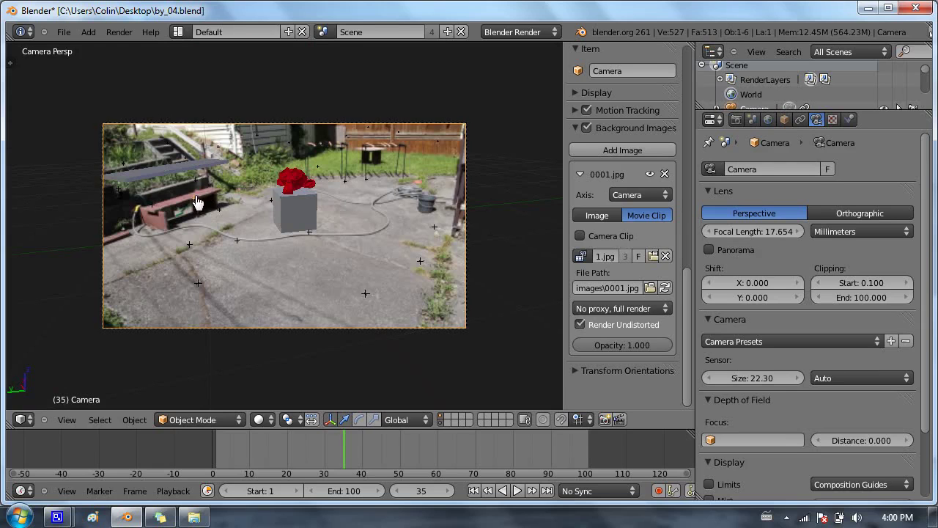
Check the contents of layer 11, and return to displaying only layer 1
left_click(441, 424)
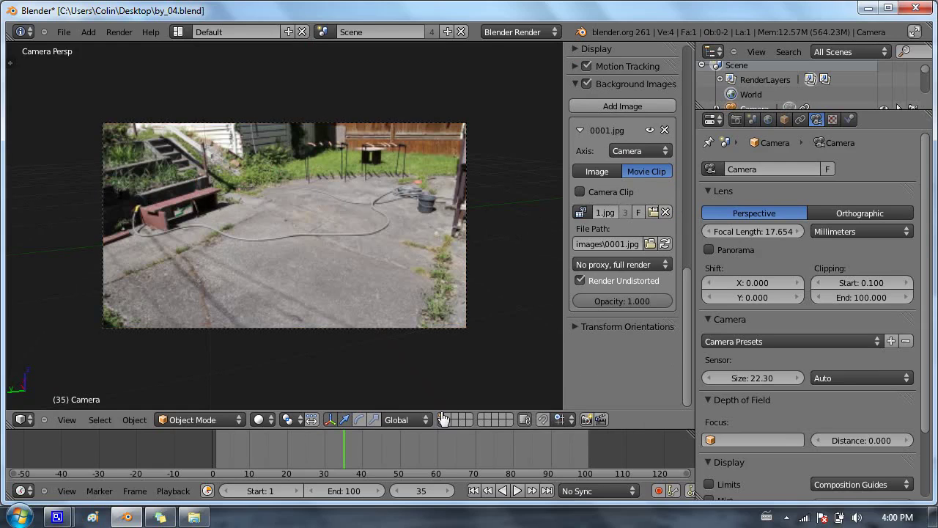
left_click(442, 423)
left_click(441, 423)
left_click(441, 416)
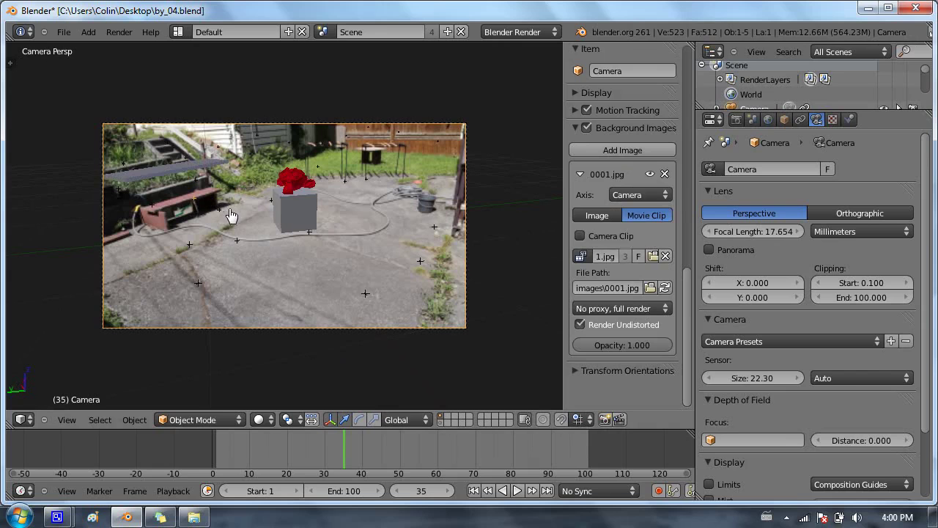
Switch the top view to wireframe shading to locate the selected bench track beneath the slab
key("KP_7")
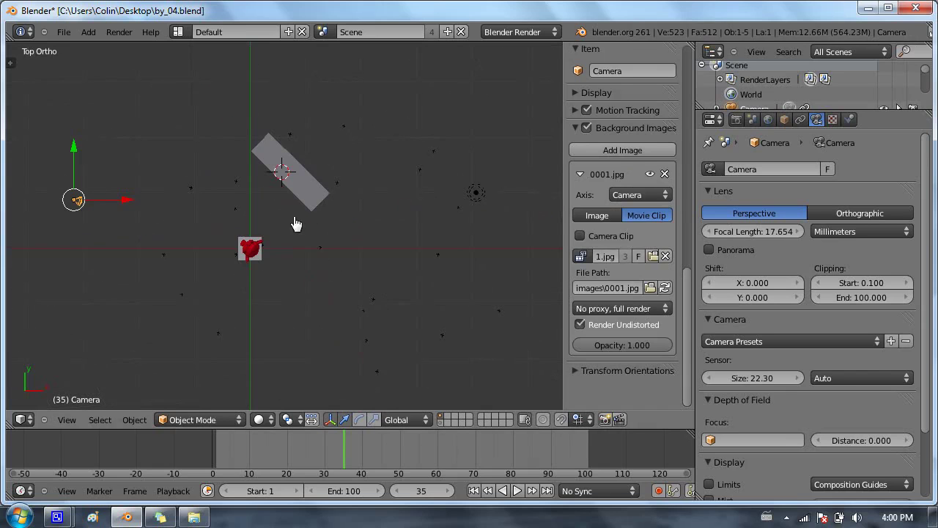
middle_click_drag(294, 198, 253, 191)
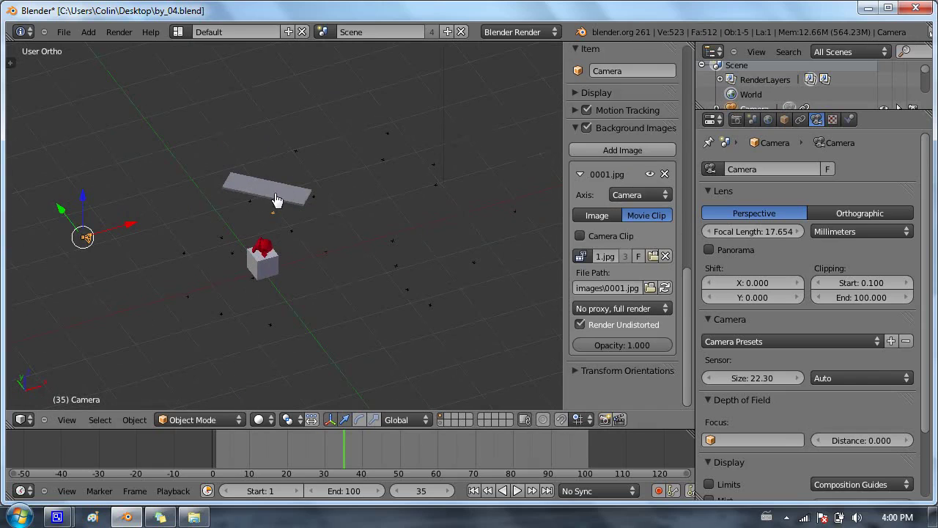
middle_click_drag(272, 212, 264, 242)
key("KP_7")
scroll(268, 230, "up", 5)
key("z")
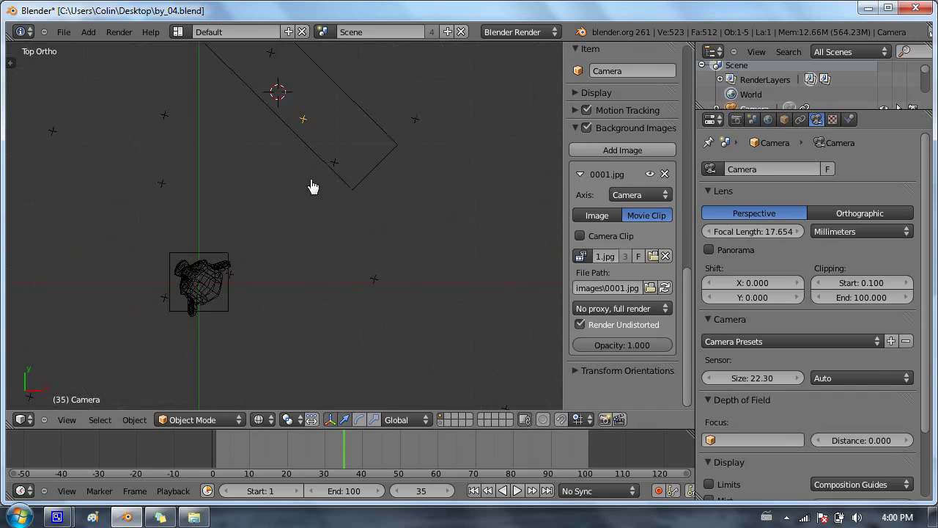
Select the bench-top slab in the top view and move it so it is centred over the bench's track points
middle_click_drag(325, 93, 318, 227, "shift")
scroll(285, 234, "down", 5)
scroll(290, 226, "up", 3)
scroll(289, 226, "up", 1)
right_click(315, 191)
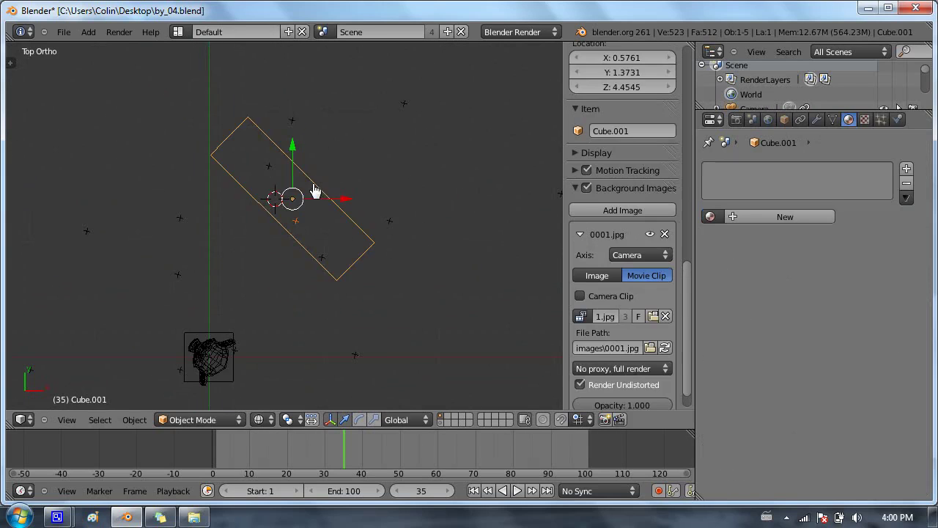
key("g")
left_click(345, 195)
middle_click_drag(292, 283, 326, 173)
key("g")
right_click(315, 222)
key("KP_1")
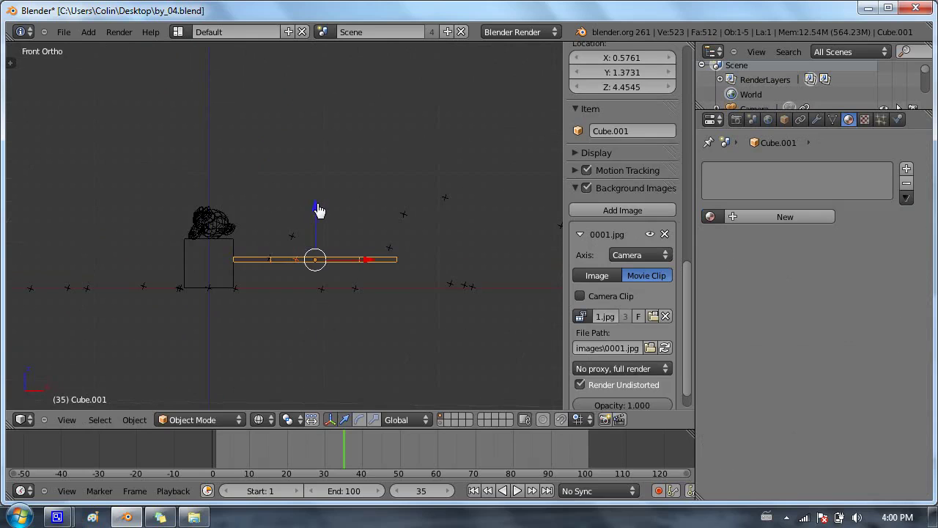
key("g")
key("z")
right_click(320, 216)
middle_click_drag(321, 216, 359, 263)
key("KP_1")
key("g")
key("z")
right_click(320, 210)
In the camera view, scale the slab to about 0.75 and lower it slightly along Z to match the bench top
key("KP_0")
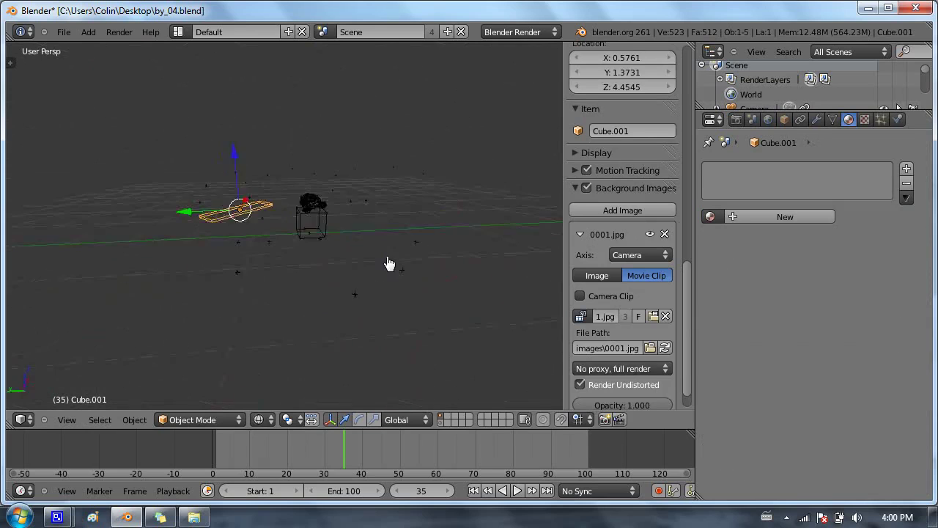
key("Home")
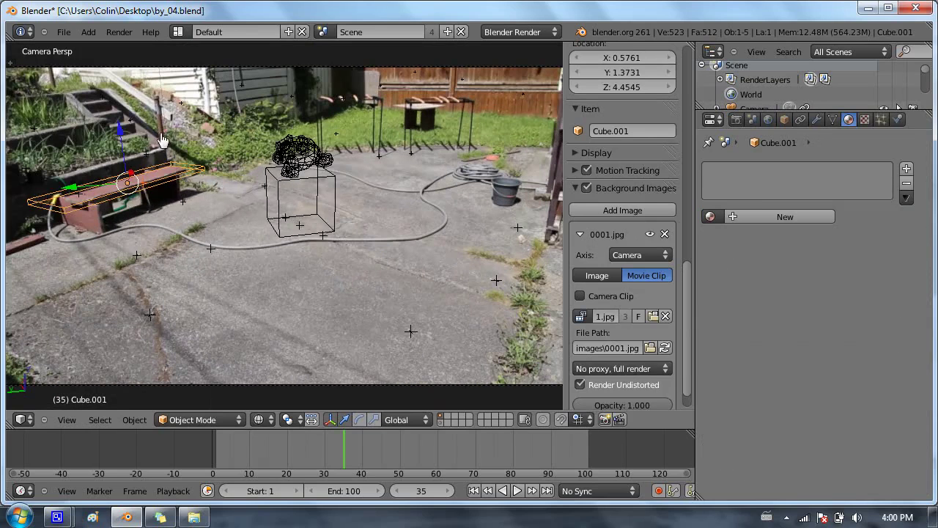
middle_click_drag(172, 157, 318, 188, "shift")
scroll(397, 189, "up", 2)
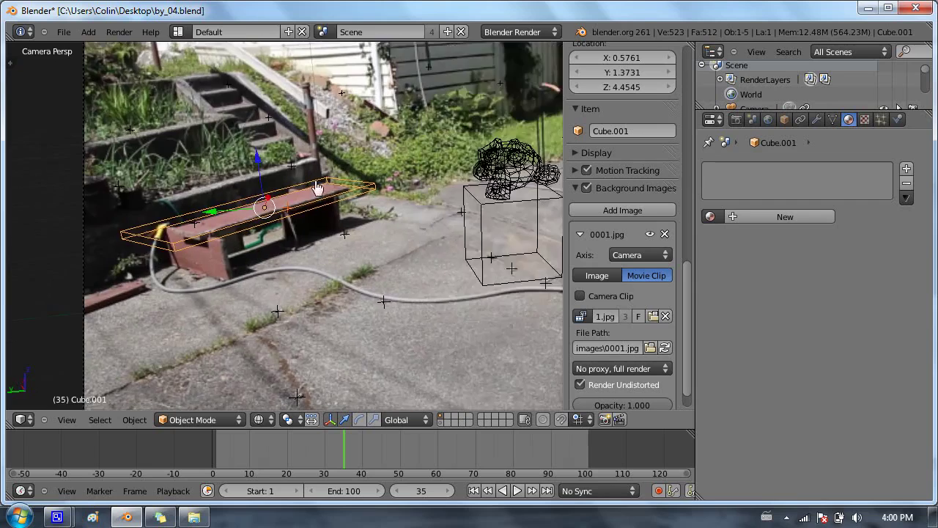
scroll(346, 194, "up", 2)
scroll(347, 193, "up", 3)
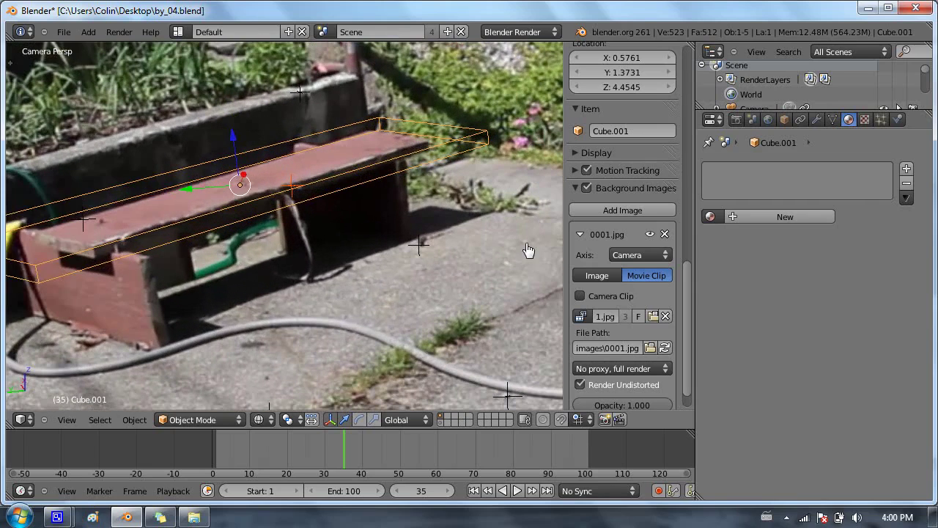
key("s")
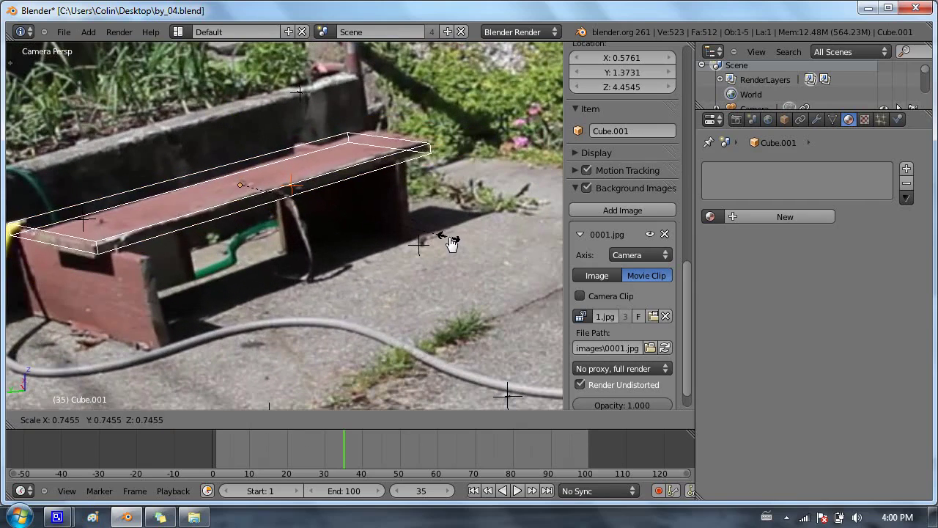
left_click(456, 244)
left_click_drag(234, 135, 234, 139)
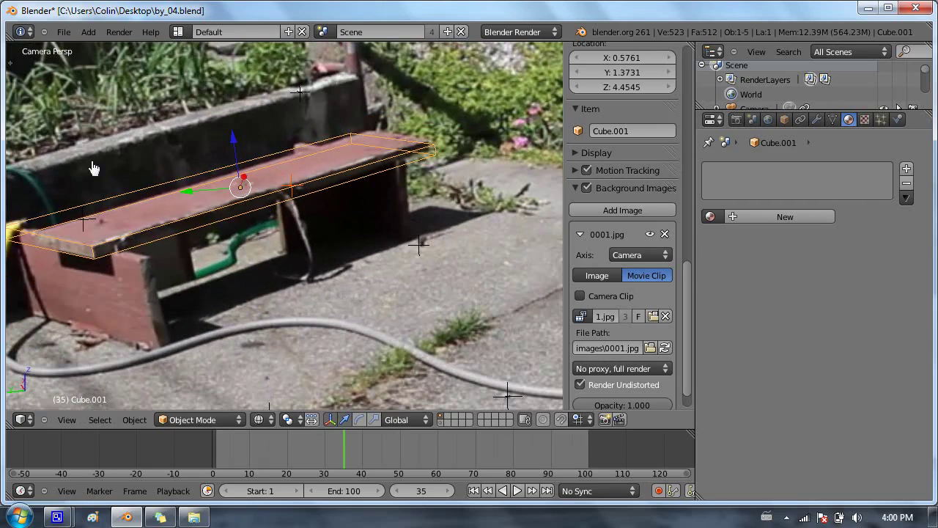
Edit the slab's mesh and move its rear long face inward along its normal to align with the bench's back edge
key("Tab")
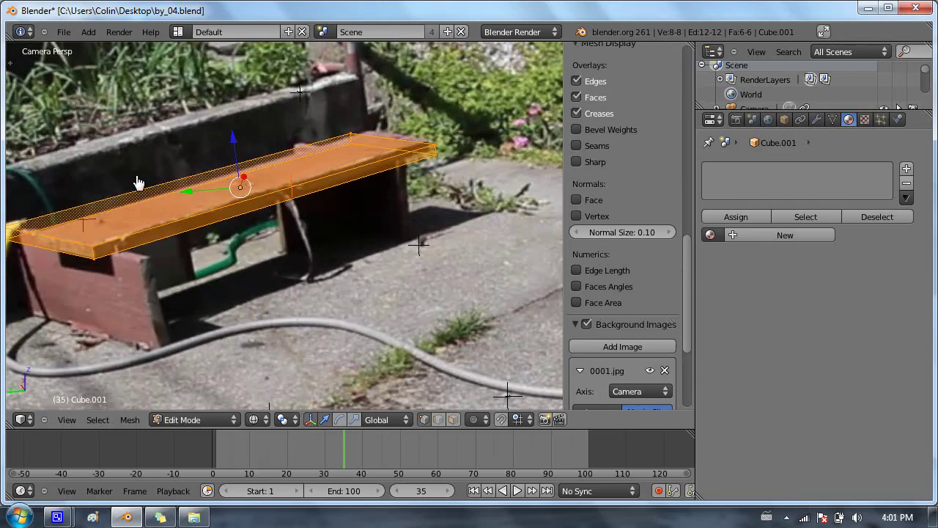
middle_click_drag(137, 180, 189, 179, "shift")
left_click(453, 419)
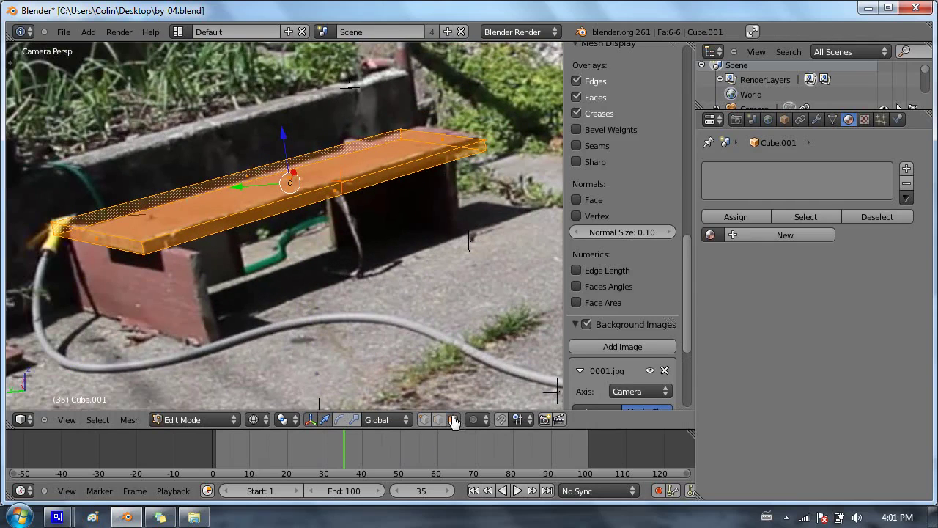
right_click(242, 184)
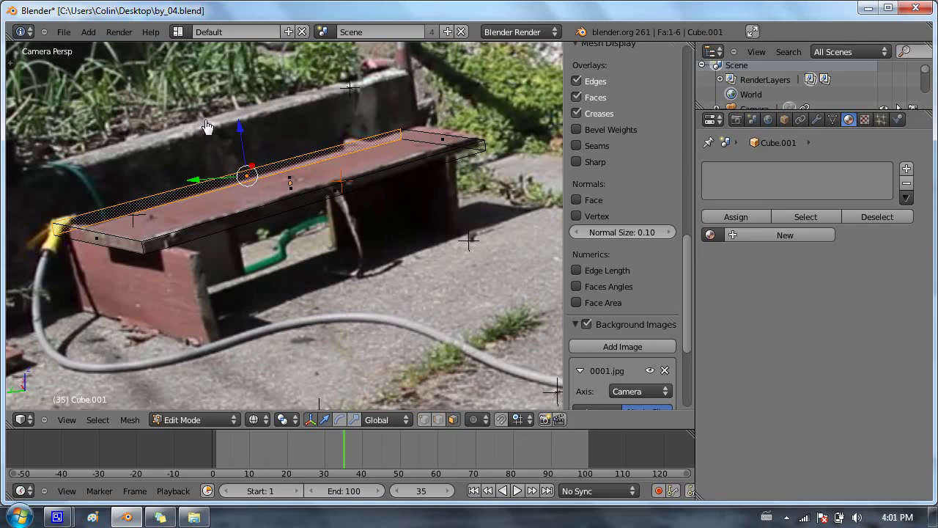
left_click(387, 422)
left_click(388, 358)
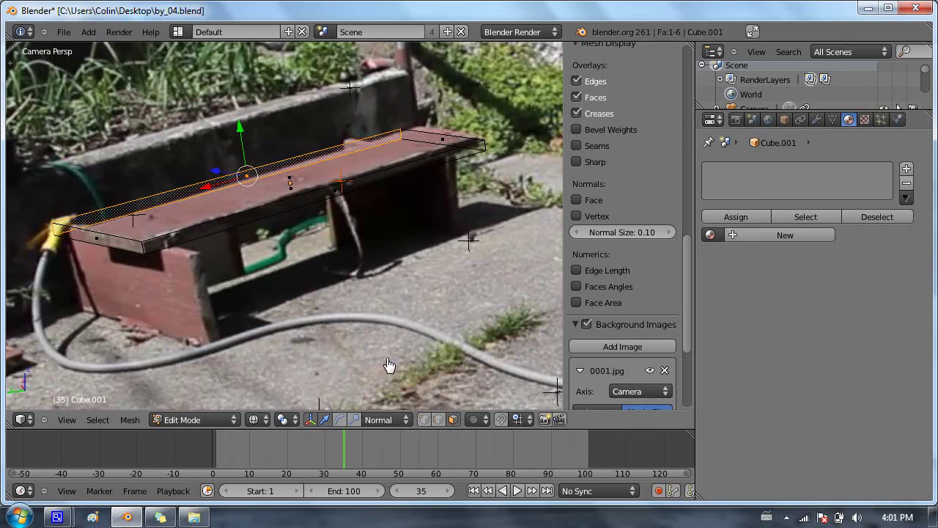
left_click_drag(218, 174, 242, 179)
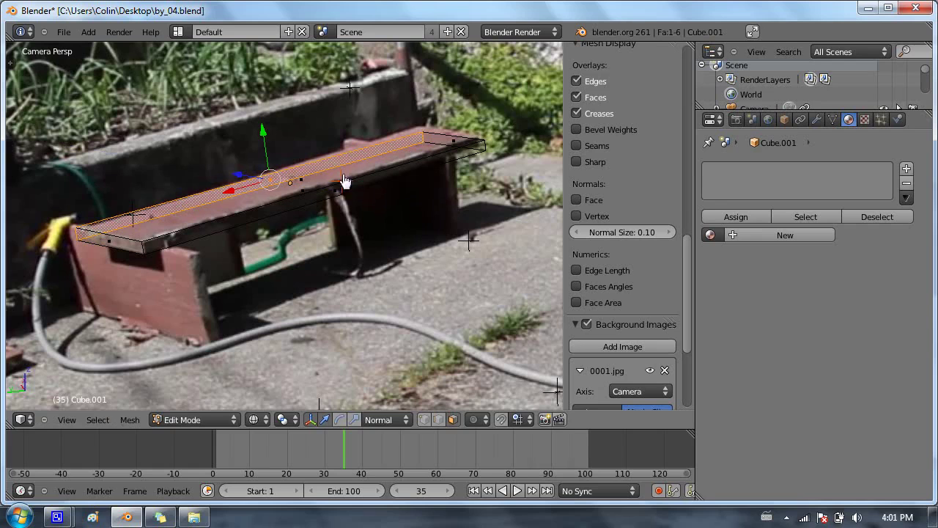
key("Tab")
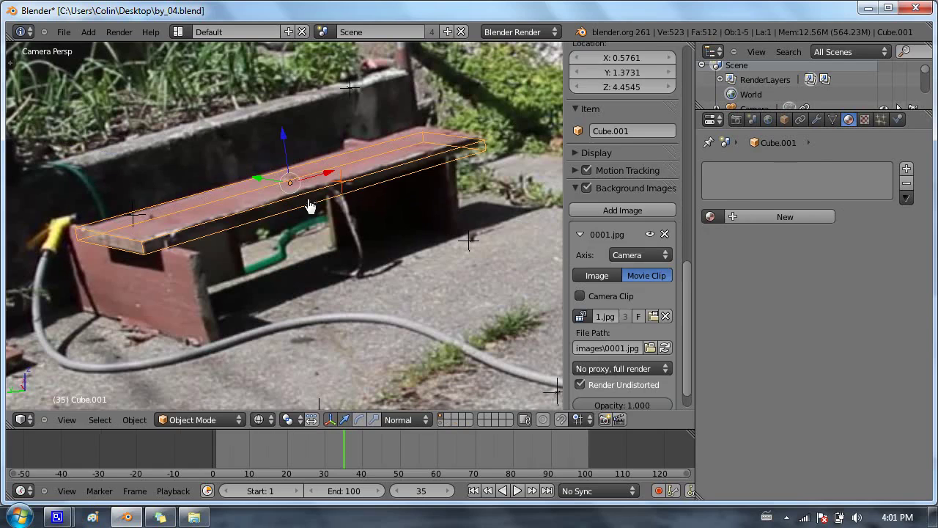
Display the slab in solid shading and scrub to frame 59 to check how it follows the bench
key("z")
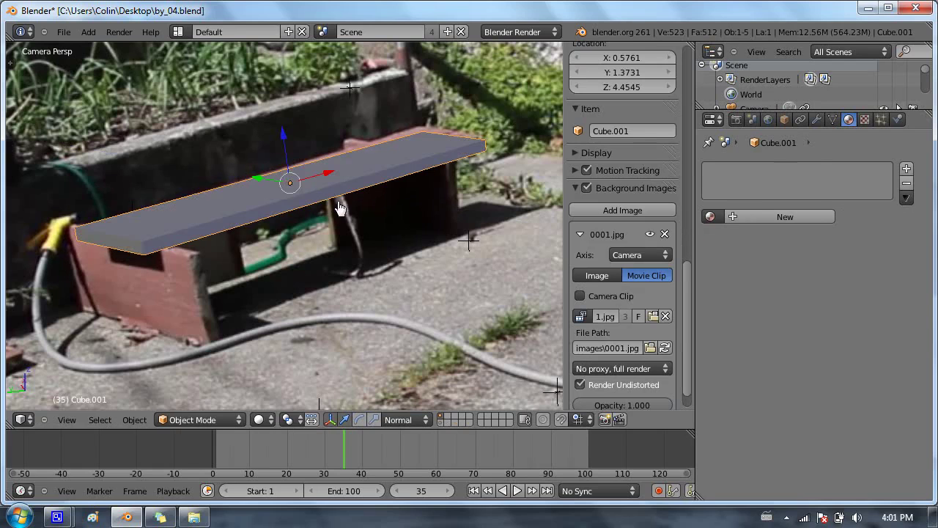
left_click(334, 455)
left_click_drag(334, 455, 435, 456)
scroll(262, 204, "down", 5)
scroll(282, 206, "up", 3)
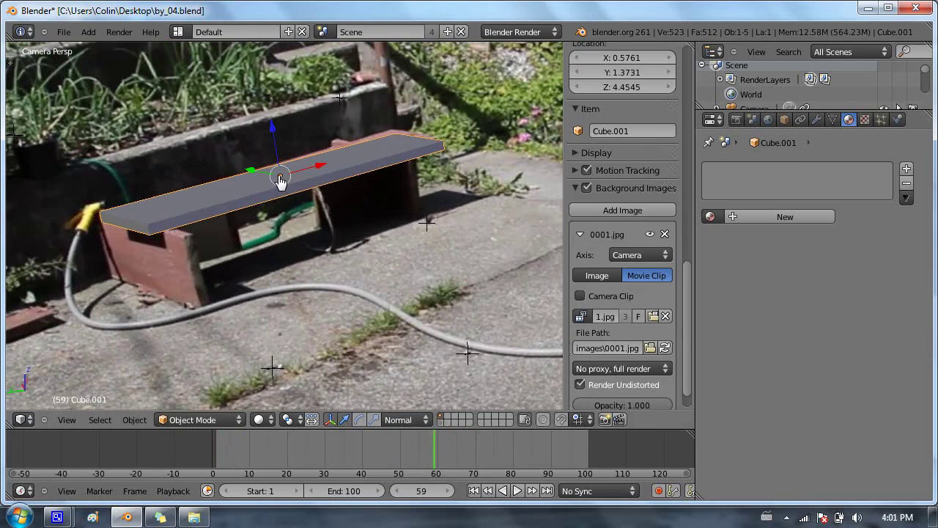
Snap the 3D cursor to the slab, and add a UV sphere there scaled down to a small ball
key("shift+s")
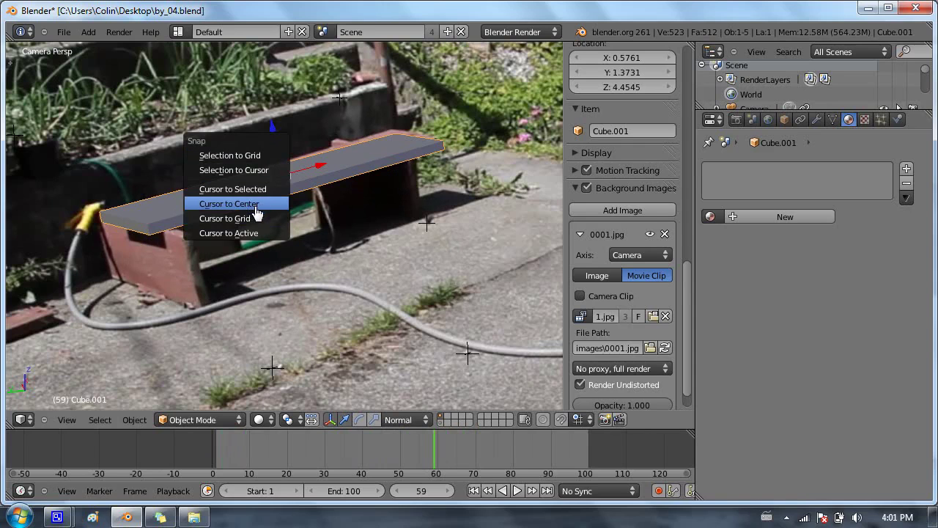
left_click(263, 189)
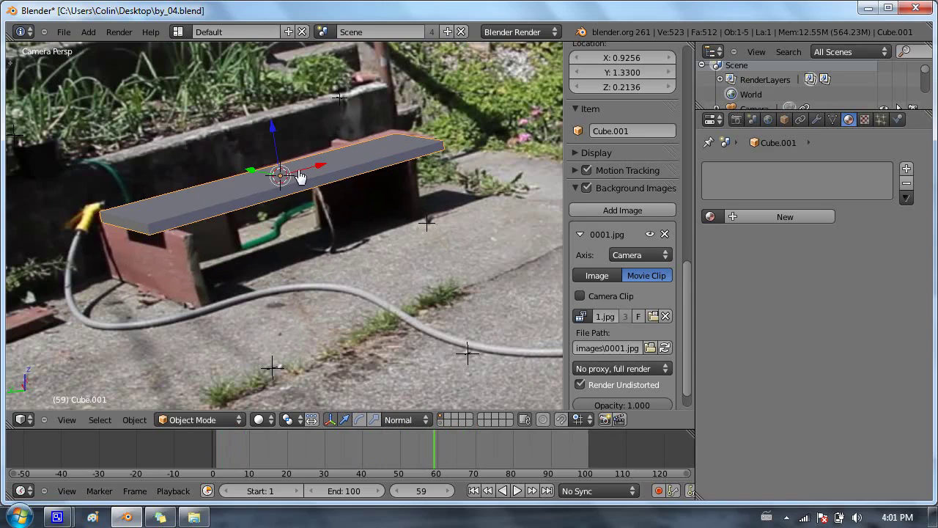
key("shift+a")
mouse_move(281, 193)
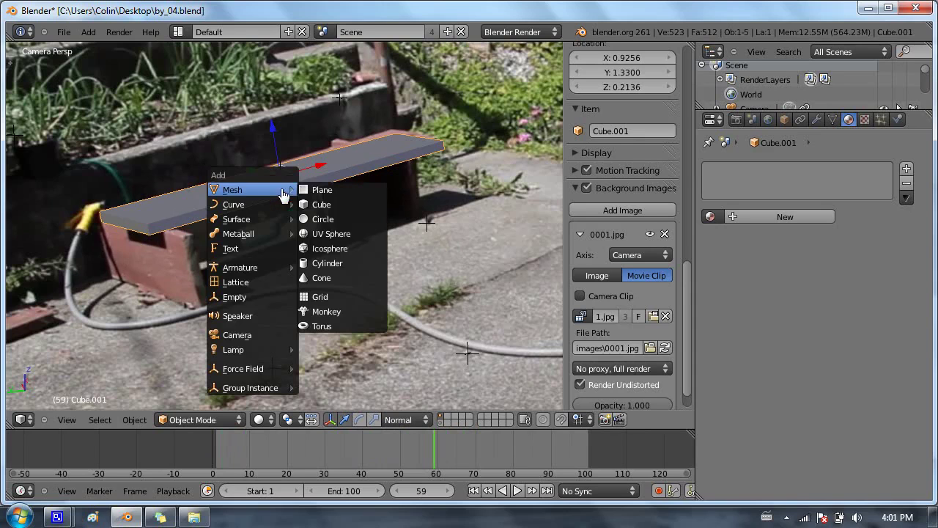
left_click(338, 236)
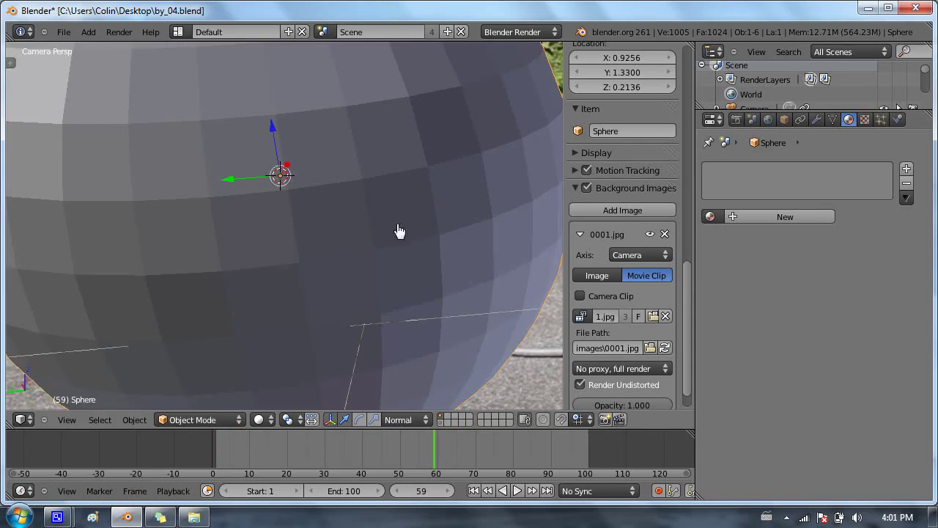
key("s")
left_click(301, 155)
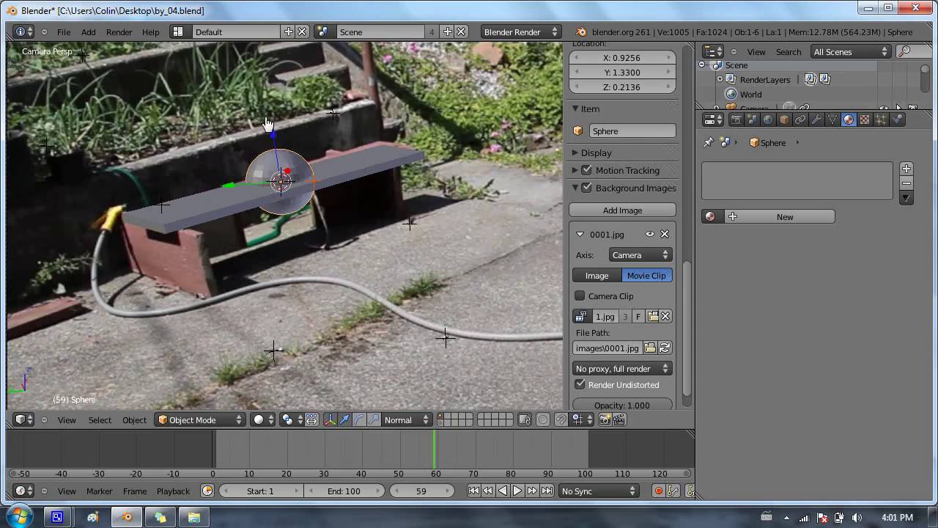
Raise the sphere to rest on top of the slab and set the transform orientation to Global
left_click_drag(275, 140, 272, 115)
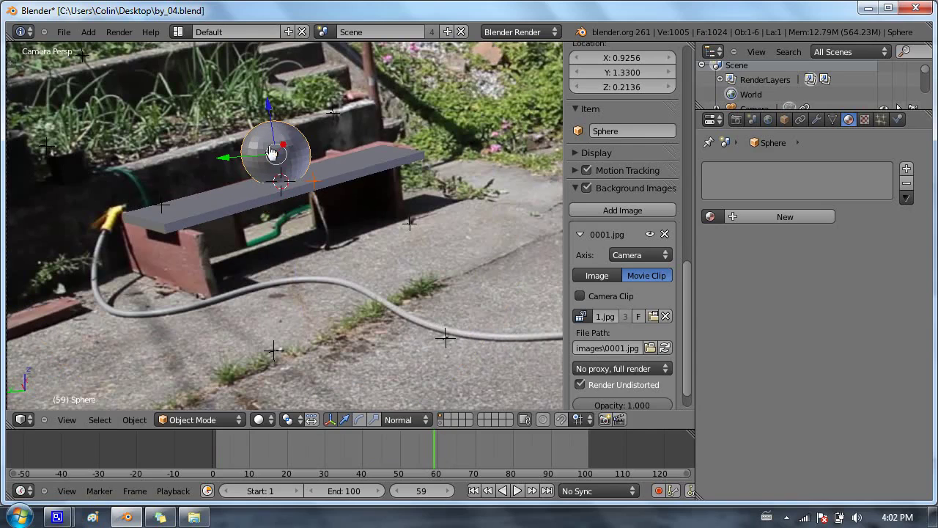
left_click(403, 419)
left_click(410, 404)
left_click_drag(271, 108, 270, 106)
Leave the camera view and render frame 59 to check the sphere and slab against the footage
key("KP_0")
middle_click_drag(373, 179, 378, 153)
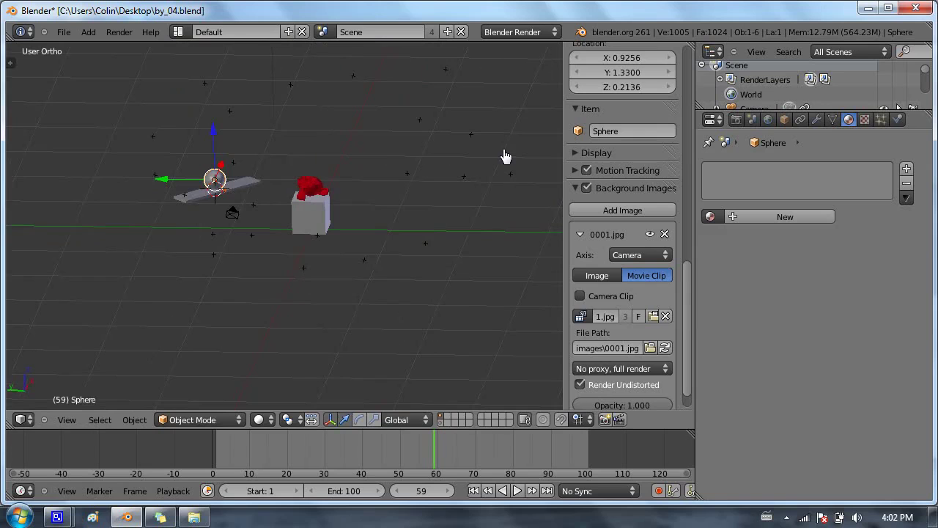
key("F12")
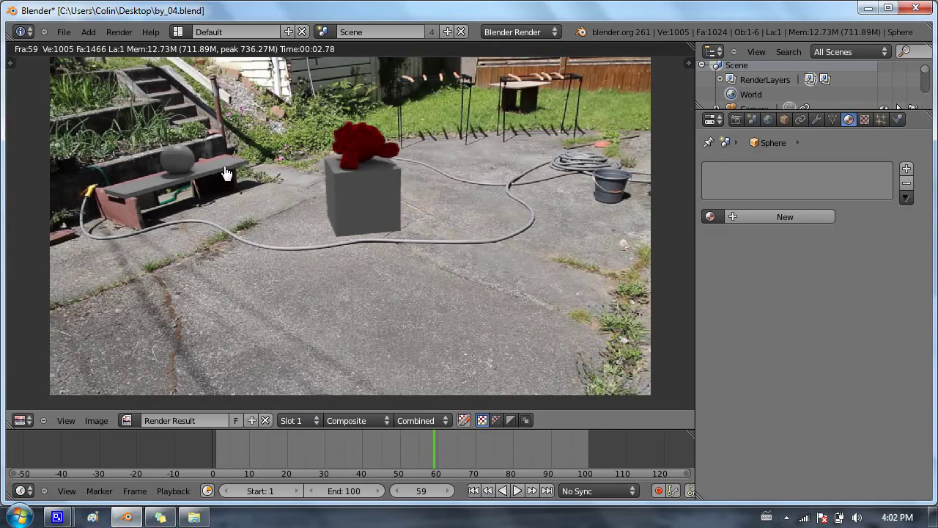
key("Escape")
Select the bench-top slab and render the frame again to examine how it covers the bench
right_click(245, 195)
scroll(241, 213, "up", 6)
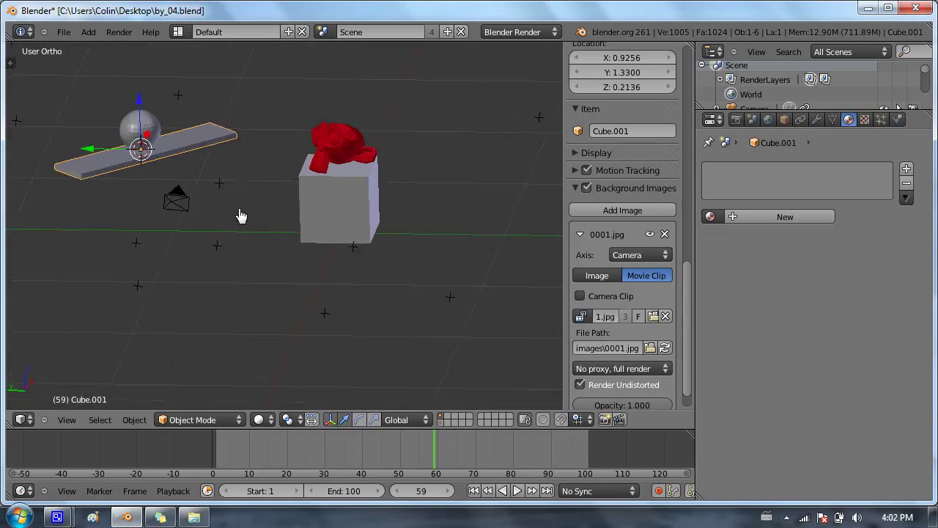
middle_click_drag(166, 175, 341, 193, "shift")
scroll(331, 172, "up", 4)
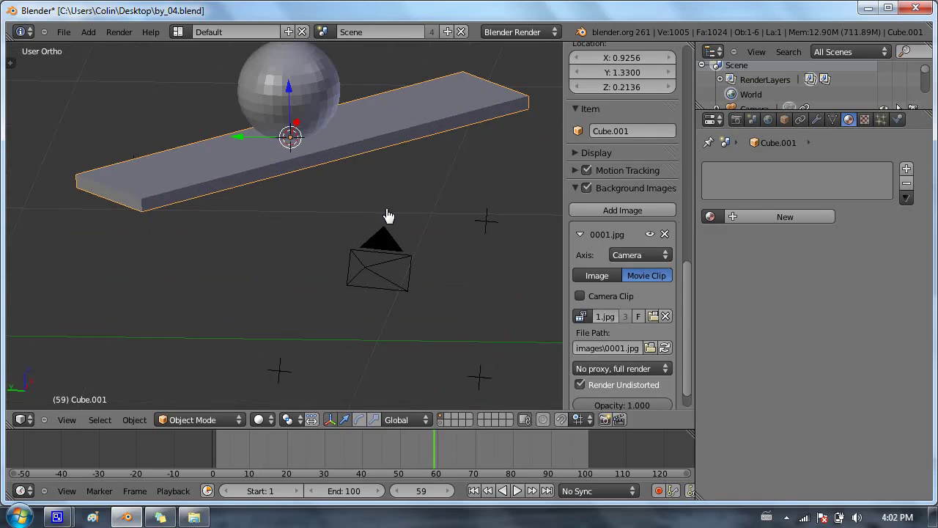
key("F12")
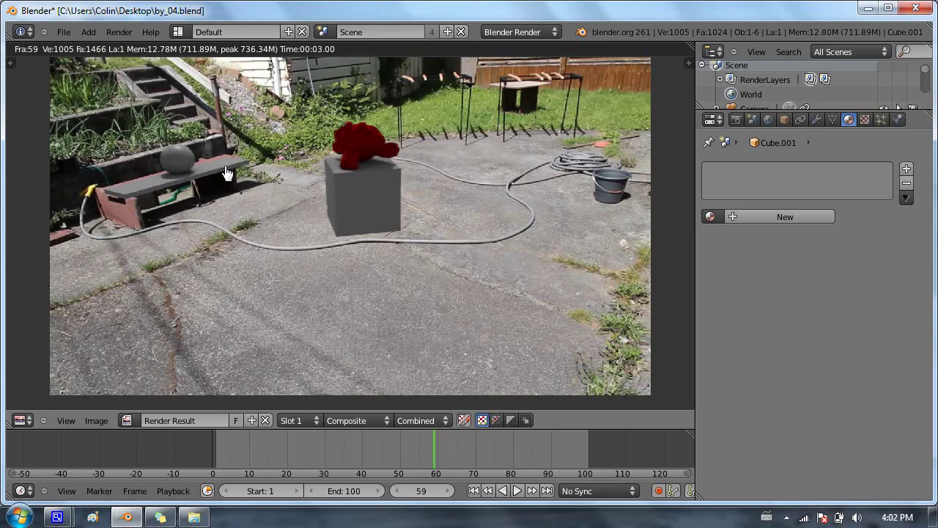
key("Escape")
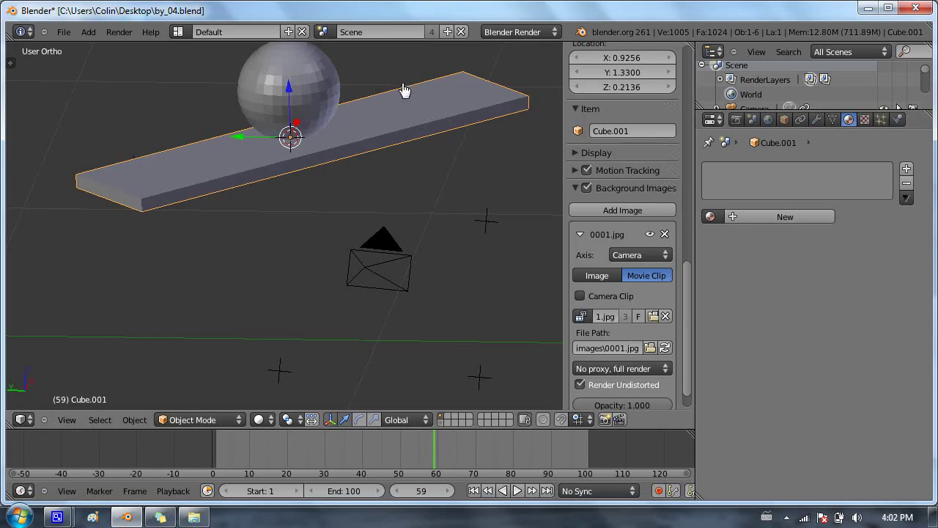
Give the slab a new material and enable Shadows Only in the material's shadow settings
left_click(786, 216)
scroll(789, 282, "down", 8)
scroll(784, 290, "down", 1)
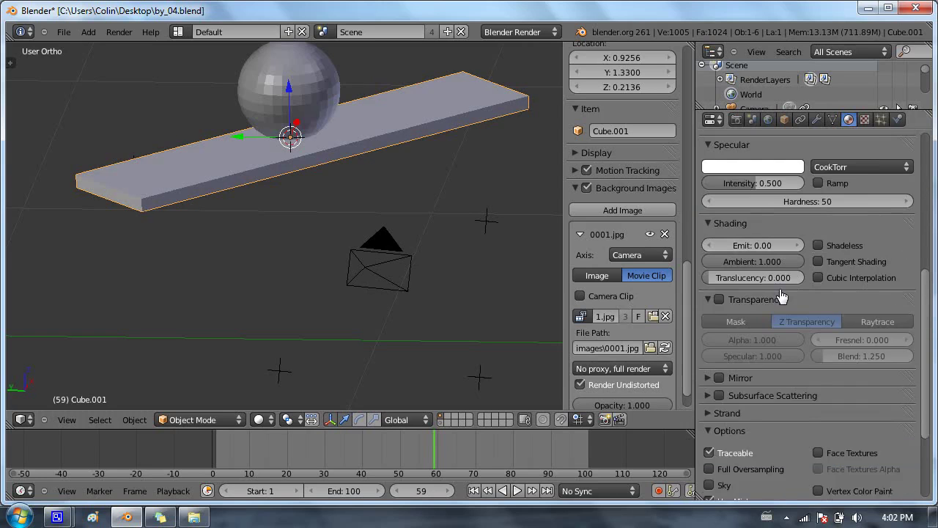
scroll(782, 297, "down", 4)
scroll(767, 326, "up", 2)
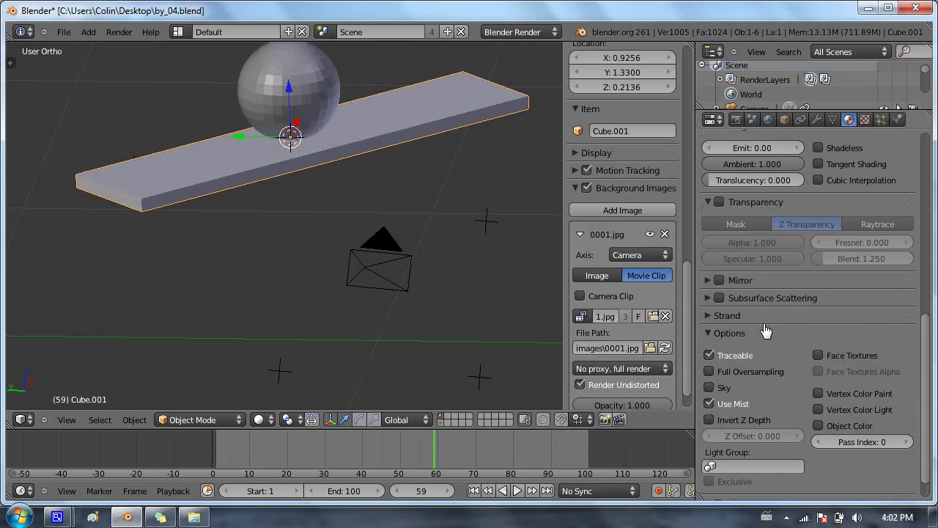
scroll(766, 319, "up", 8)
scroll(788, 350, "down", 5)
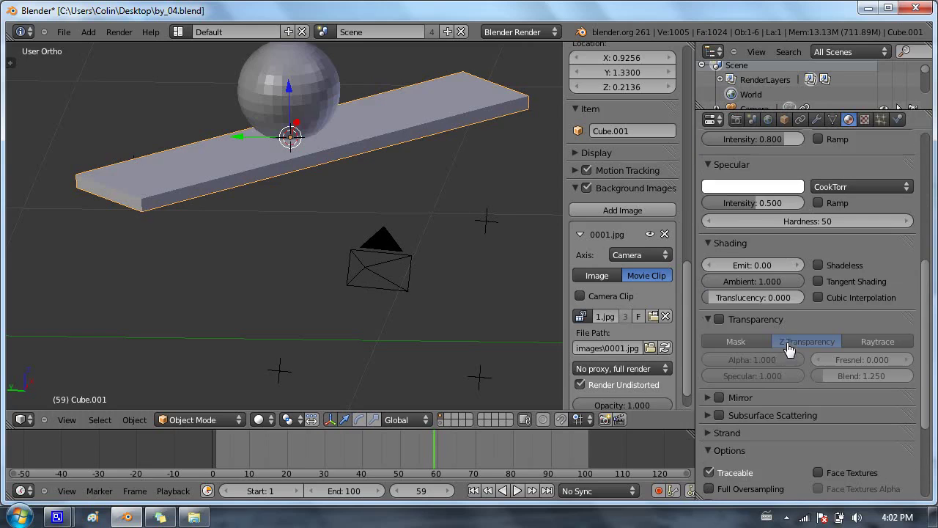
scroll(715, 425, "down", 2)
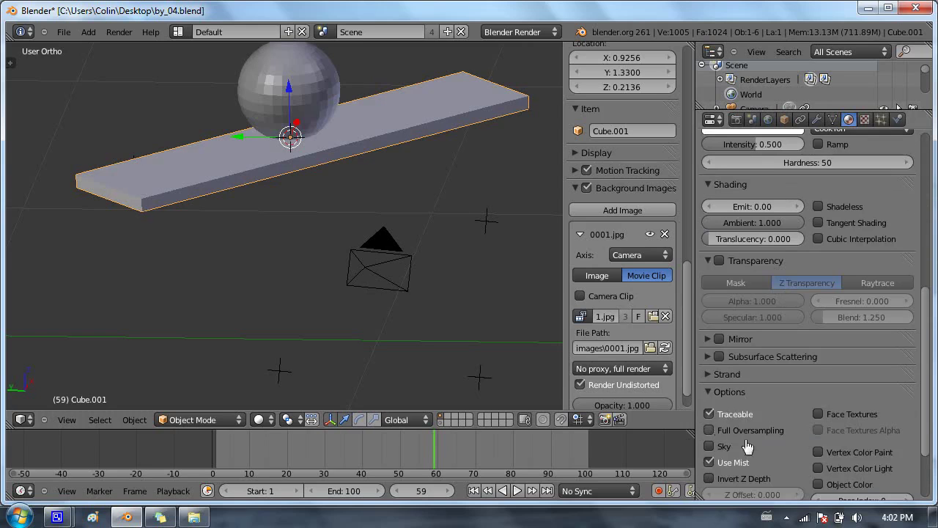
scroll(712, 392, "down", 3)
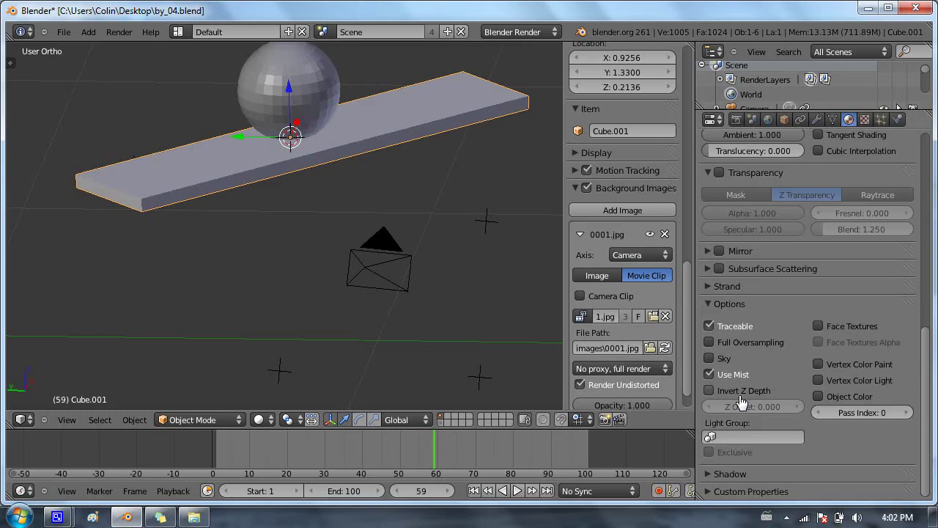
left_click(709, 474)
scroll(711, 470, "down", 4)
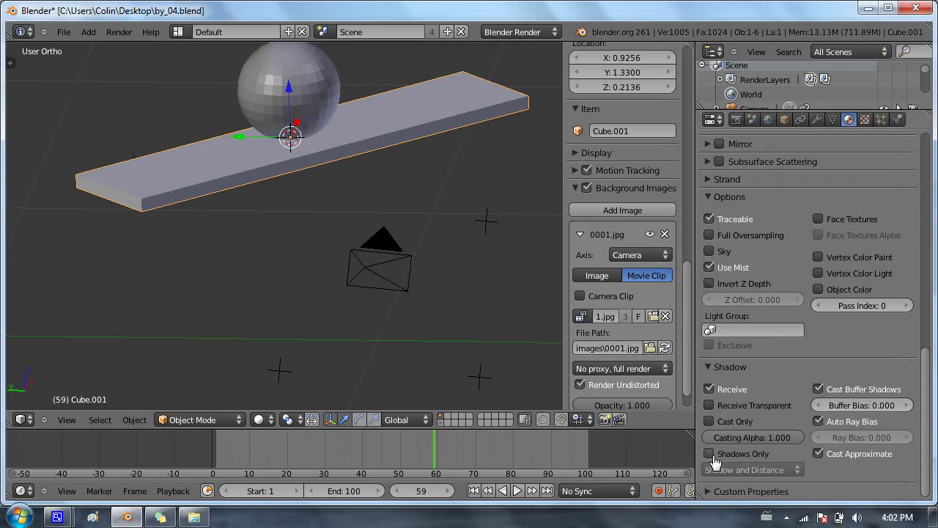
left_click(709, 455)
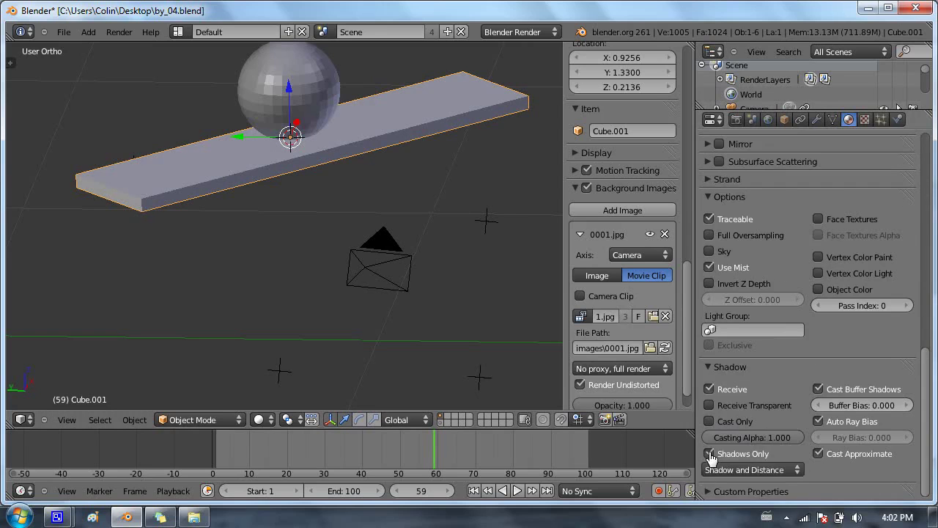
Set the slab material's shadow type to Shadow Only and render frame 59 to check the result
left_click(763, 472)
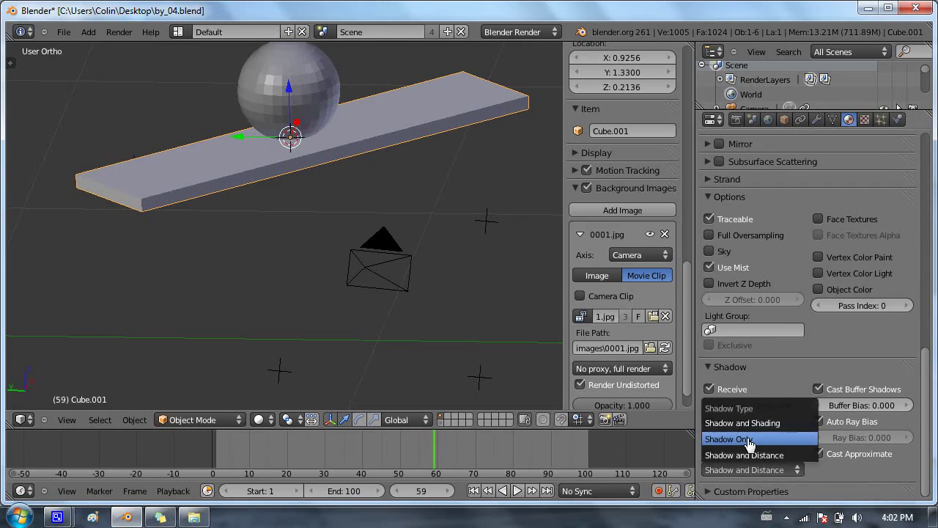
left_click(749, 440)
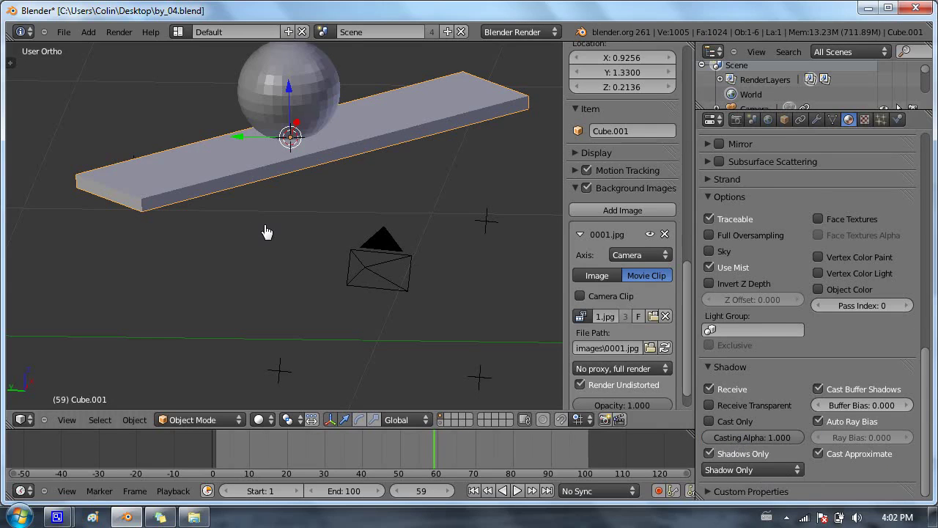
scroll(732, 215, "up", 15)
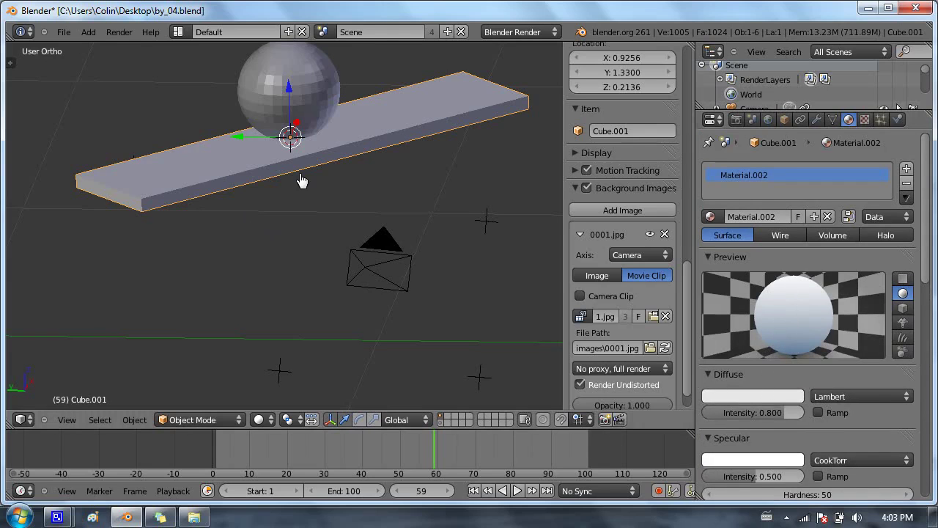
key("F12")
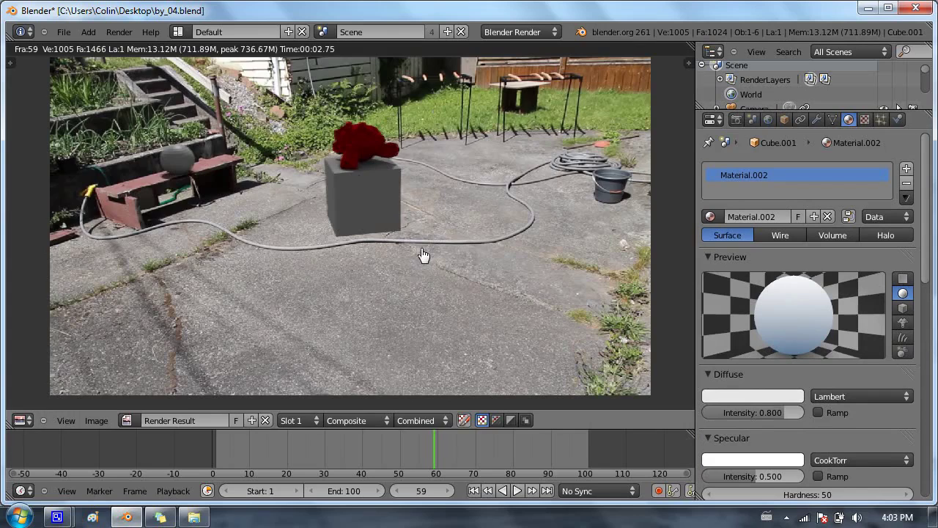
key("Escape")
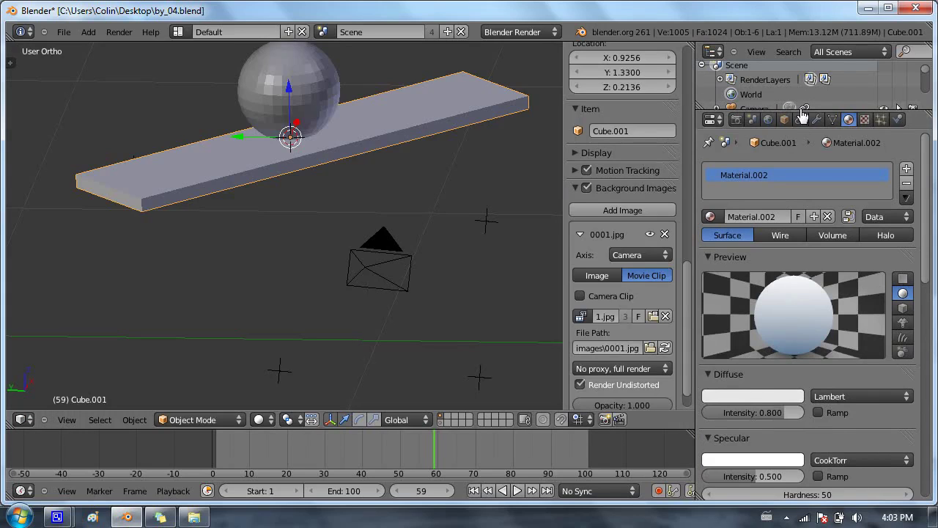
Enlarge the outliner, deselect everything, and show the ground plane's layer alongside the other objects in the camera view
left_click_drag(802, 116, 824, 236)
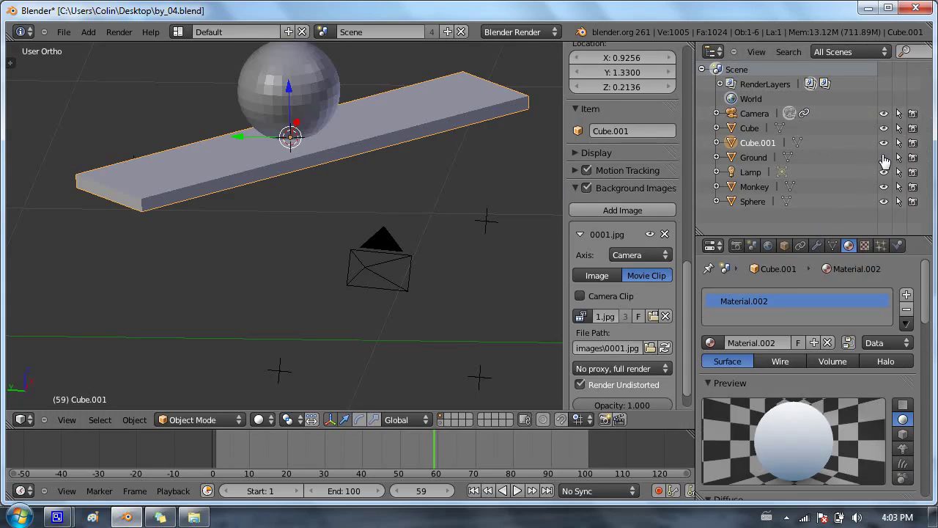
key("a")
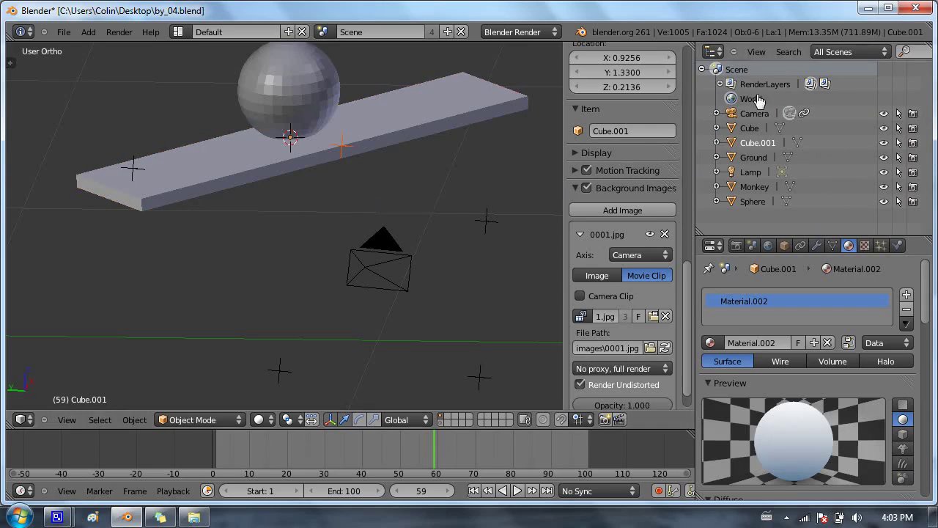
key("KP_0")
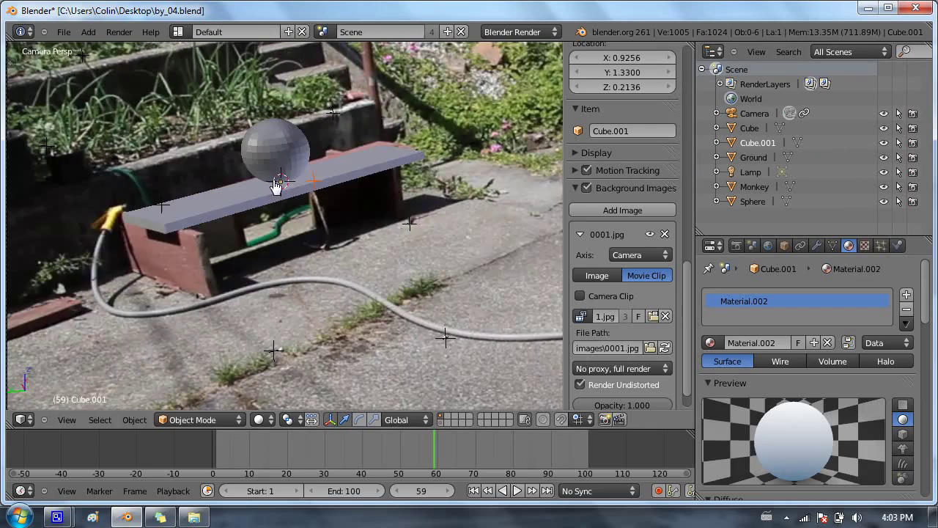
scroll(326, 250, "down", 5)
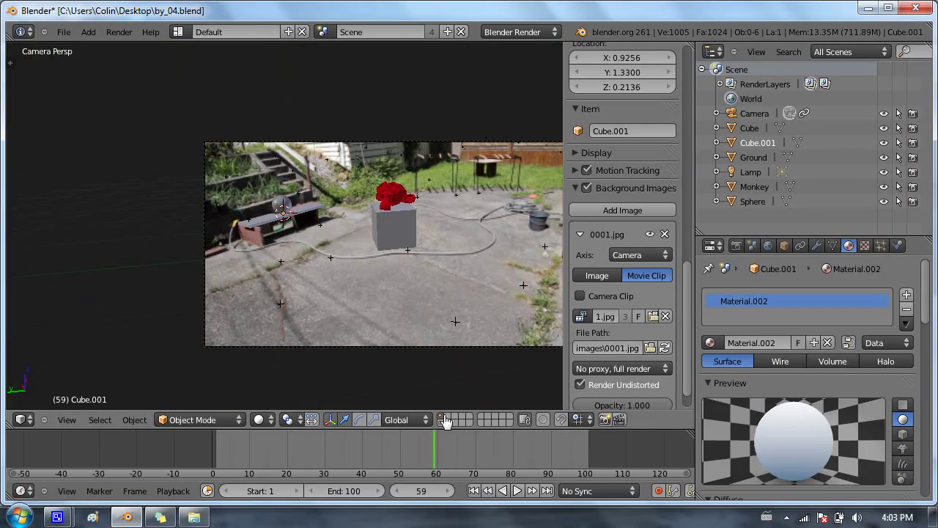
left_click(440, 424, "shift")
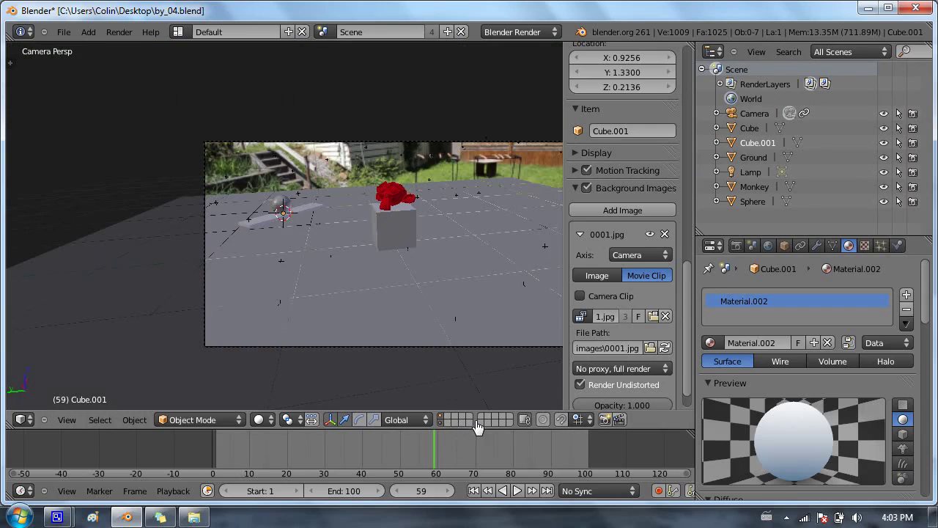
Select the ground plane and give it a new material
scroll(258, 176, "up", 2)
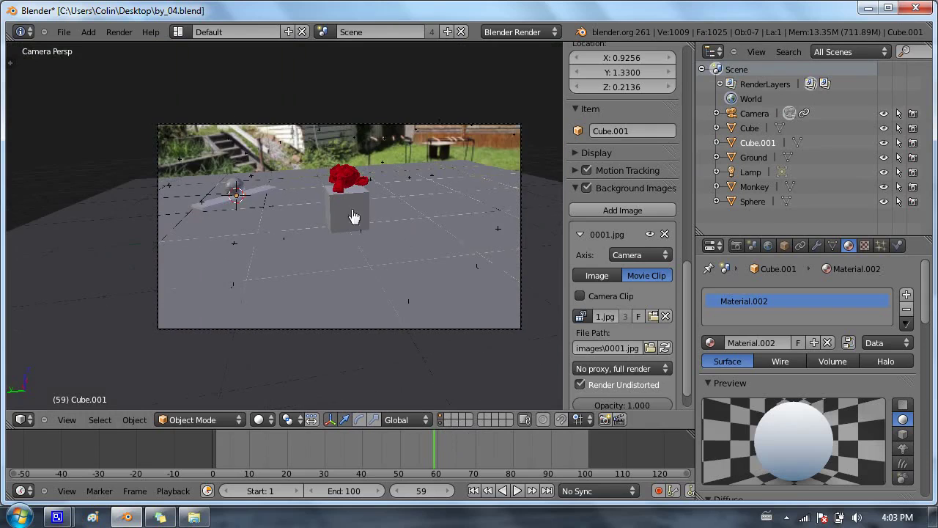
scroll(356, 241, "up", 1)
scroll(367, 227, "down", 1)
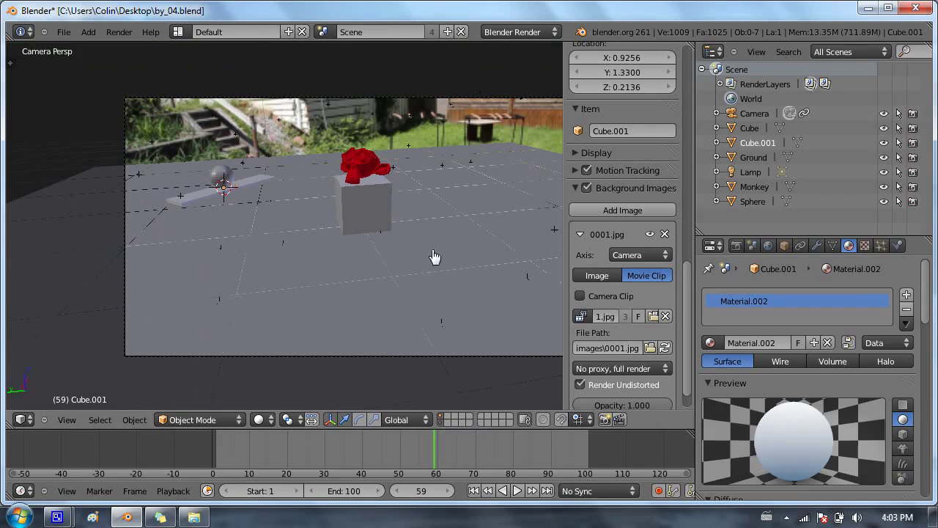
middle_click_drag(435, 257, 381, 232, "shift")
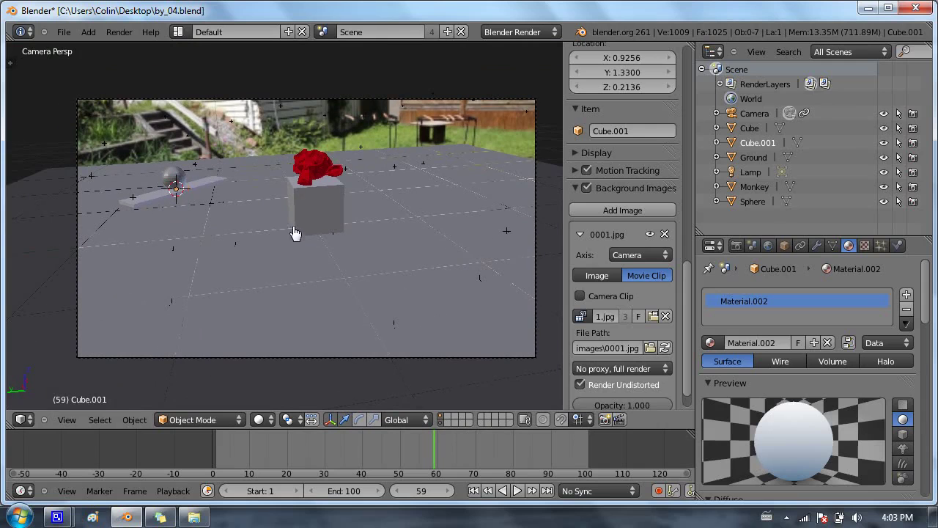
scroll(320, 226, "up", 3)
scroll(317, 222, "down", 1)
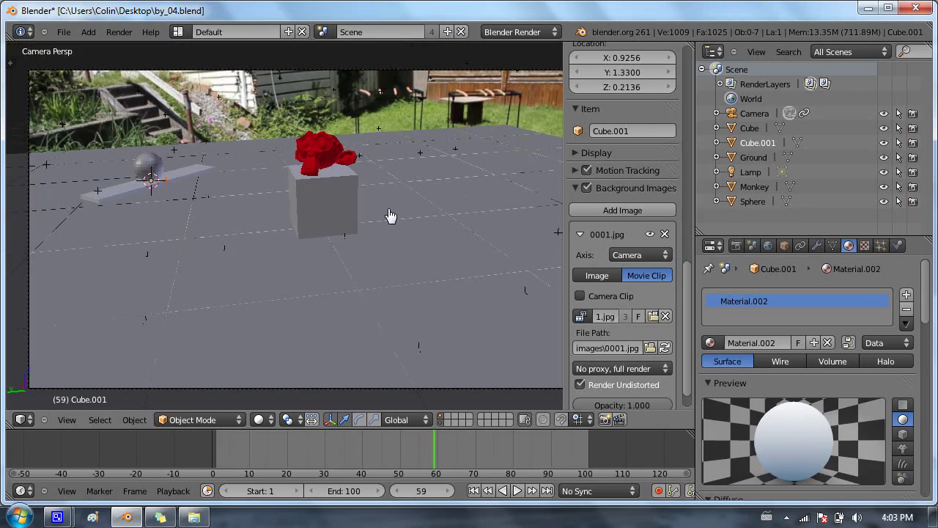
right_click(235, 234)
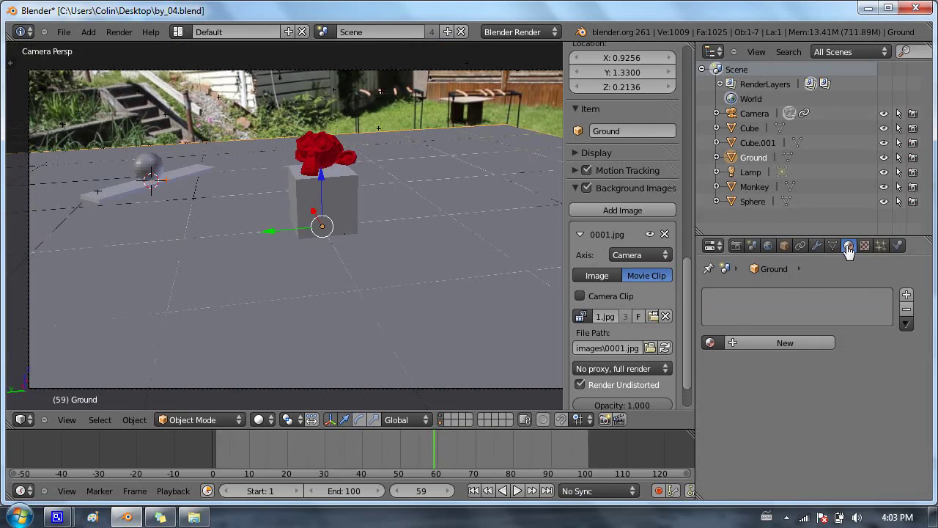
left_click(768, 246)
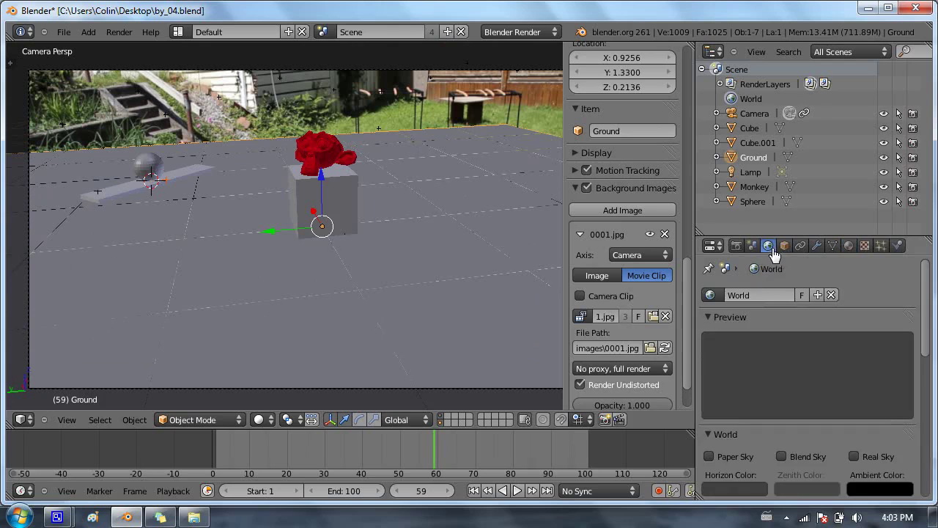
left_click(849, 246)
left_click(777, 343)
Enable Shadows Only on the ground's material and set its shadow type to Shadow Only
scroll(806, 330, "down", 15)
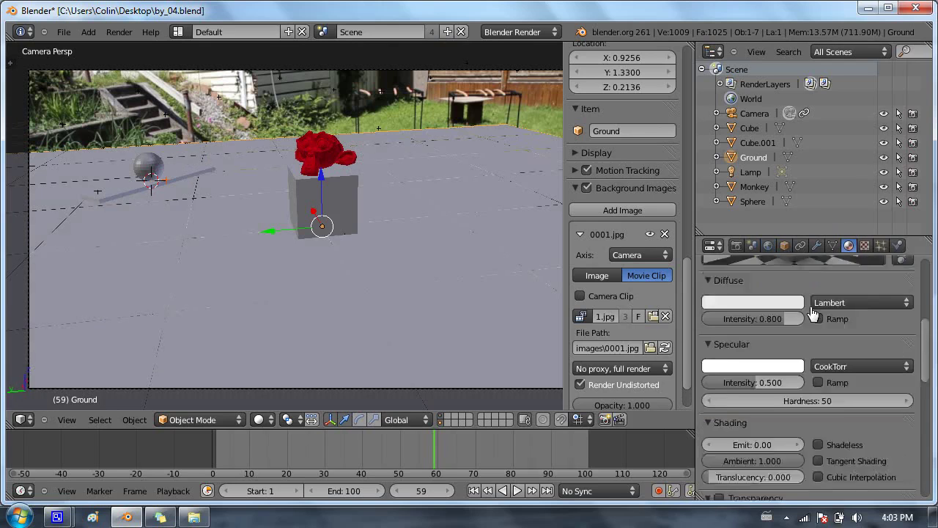
scroll(793, 343, "down", 7)
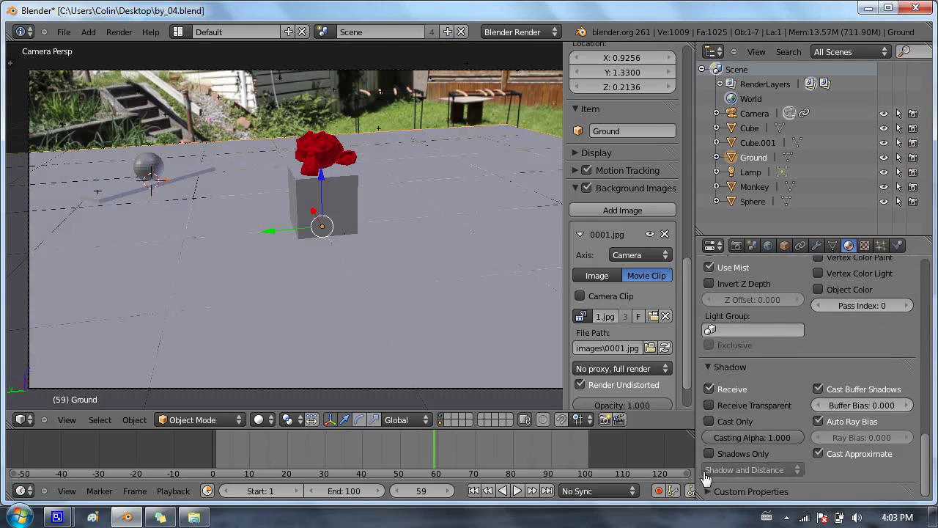
left_click(709, 454)
left_click(733, 470)
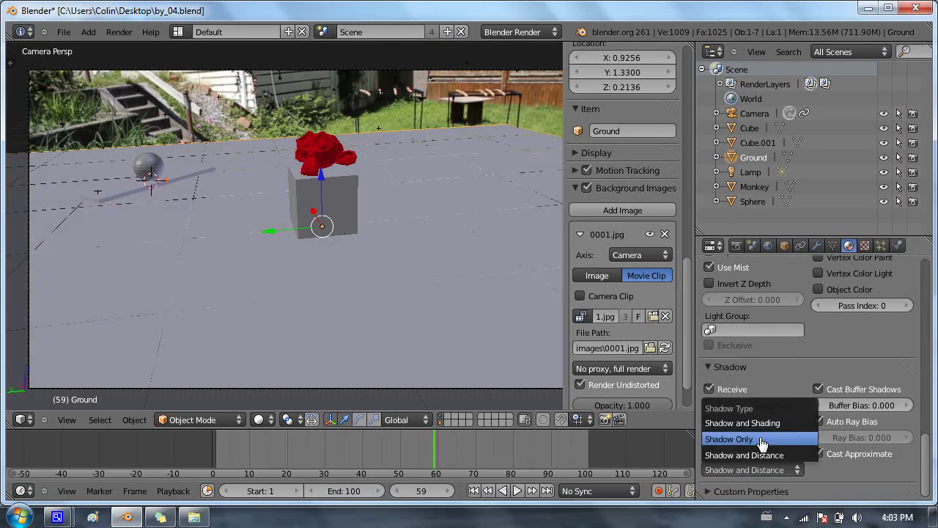
left_click(763, 439)
Save the file and render frame 59 to examine the shadows on the ground and bench
scroll(555, 204, "up", 2)
scroll(623, 220, "up", 2)
scroll(848, 390, "up", 7)
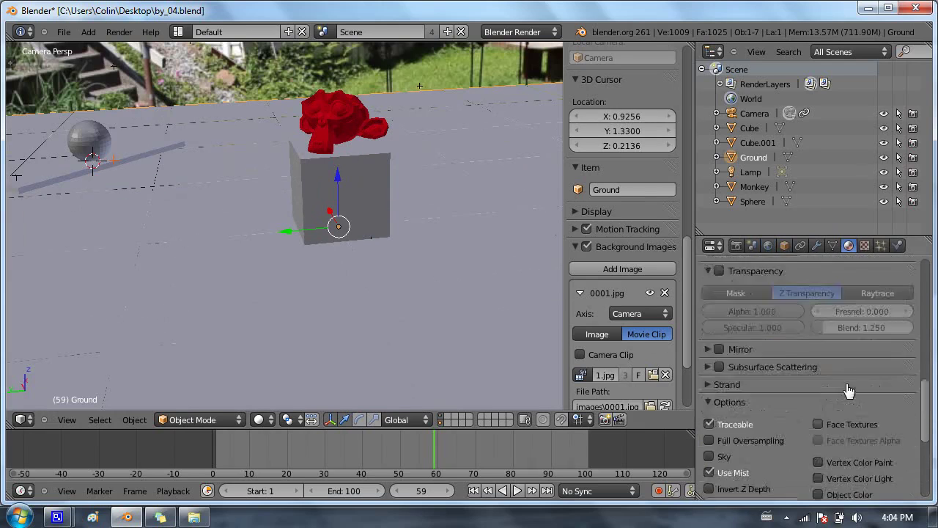
scroll(848, 390, "up", 10)
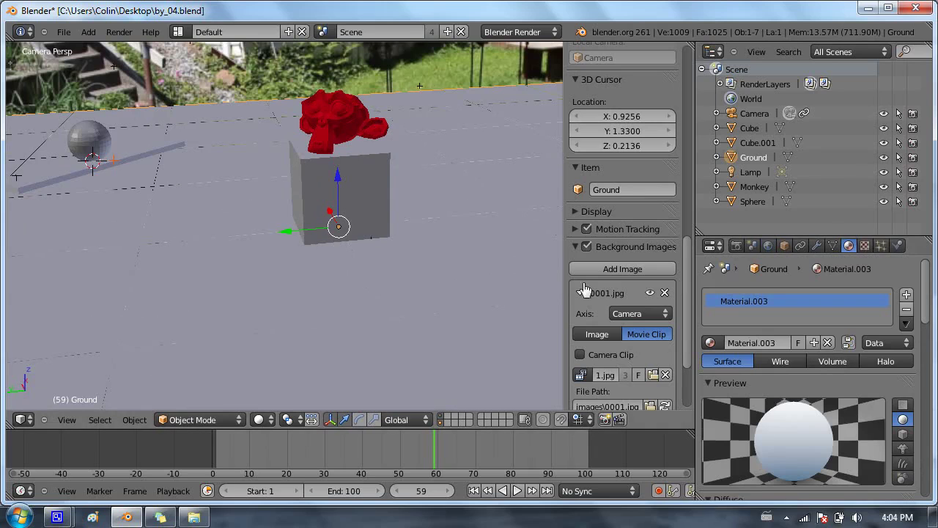
key("ctrl+s")
left_click(312, 154)
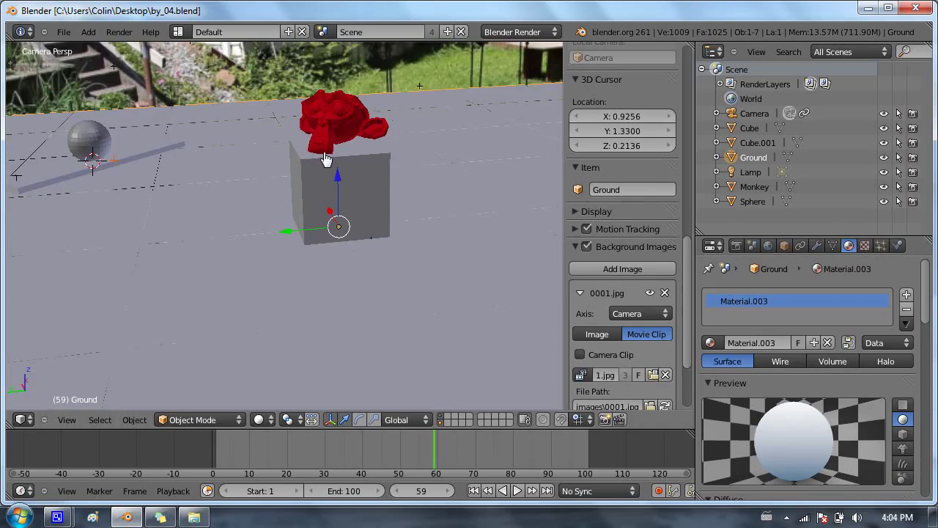
key("F12")
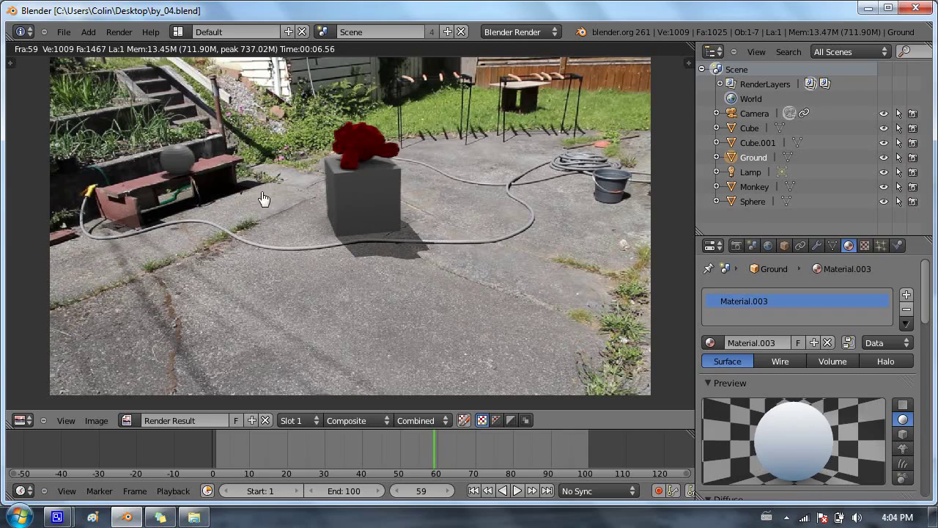
key("Tab")
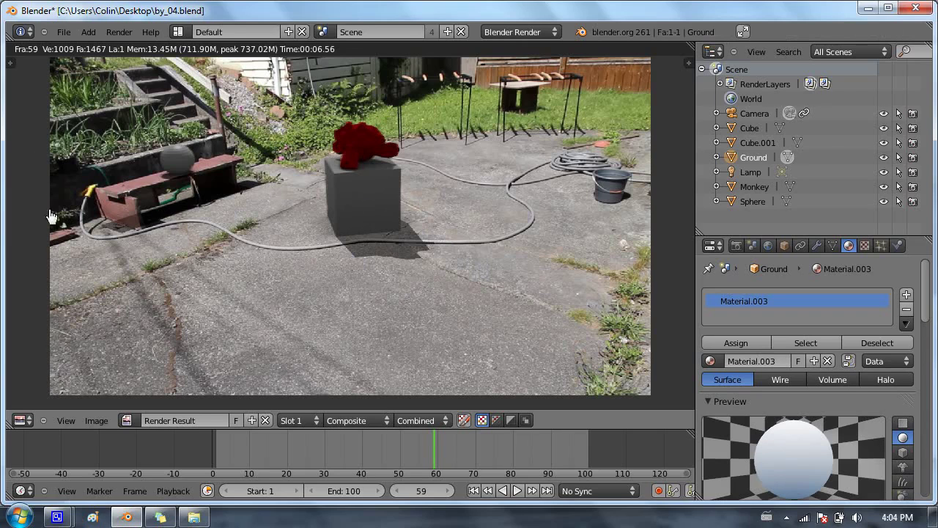